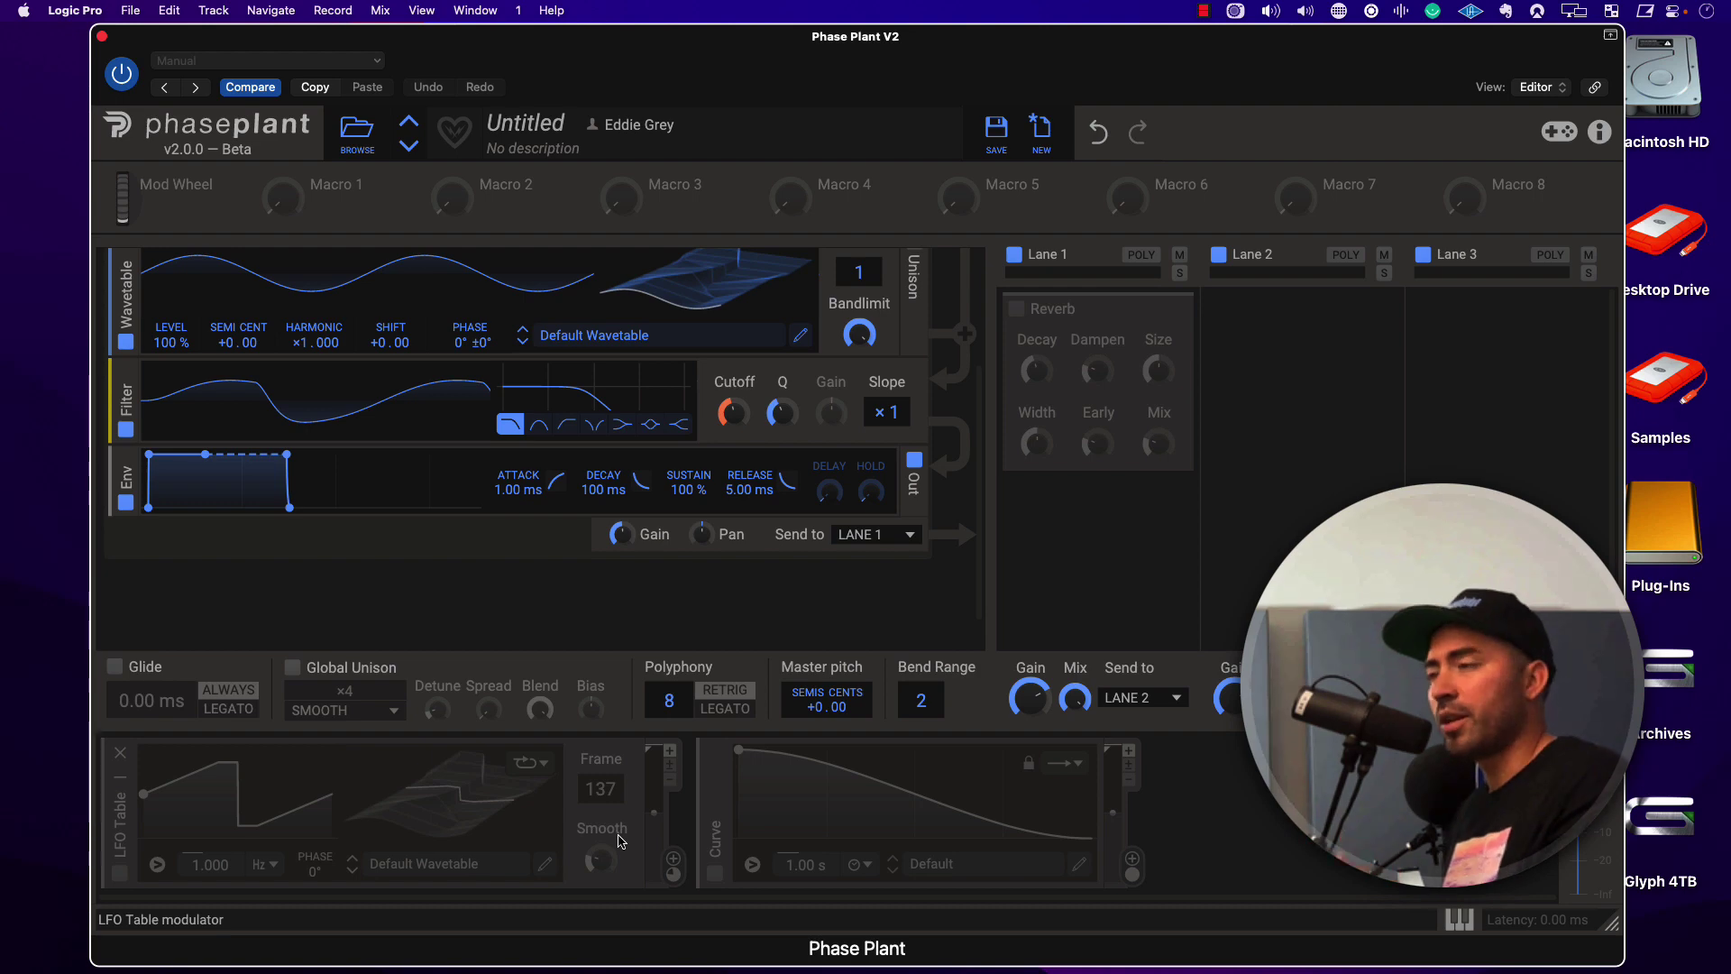
- Browse the Lane 1 effects list and the generator list without adding anything
left_click(1086, 540)
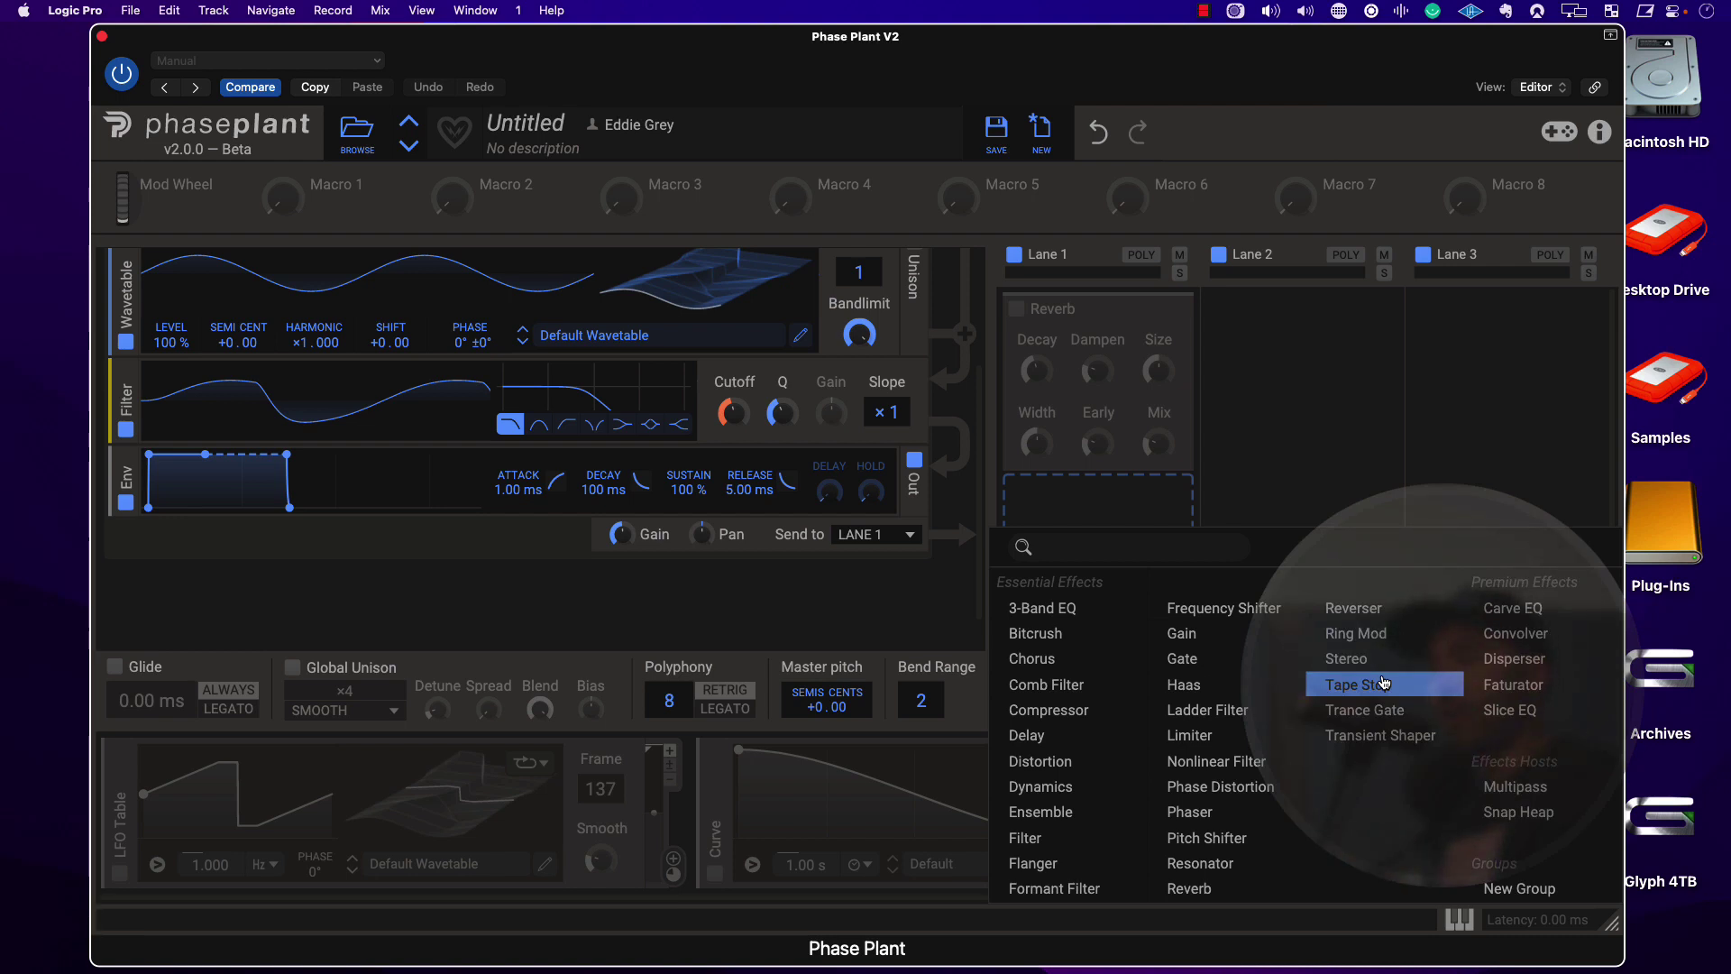
left_click(540, 587)
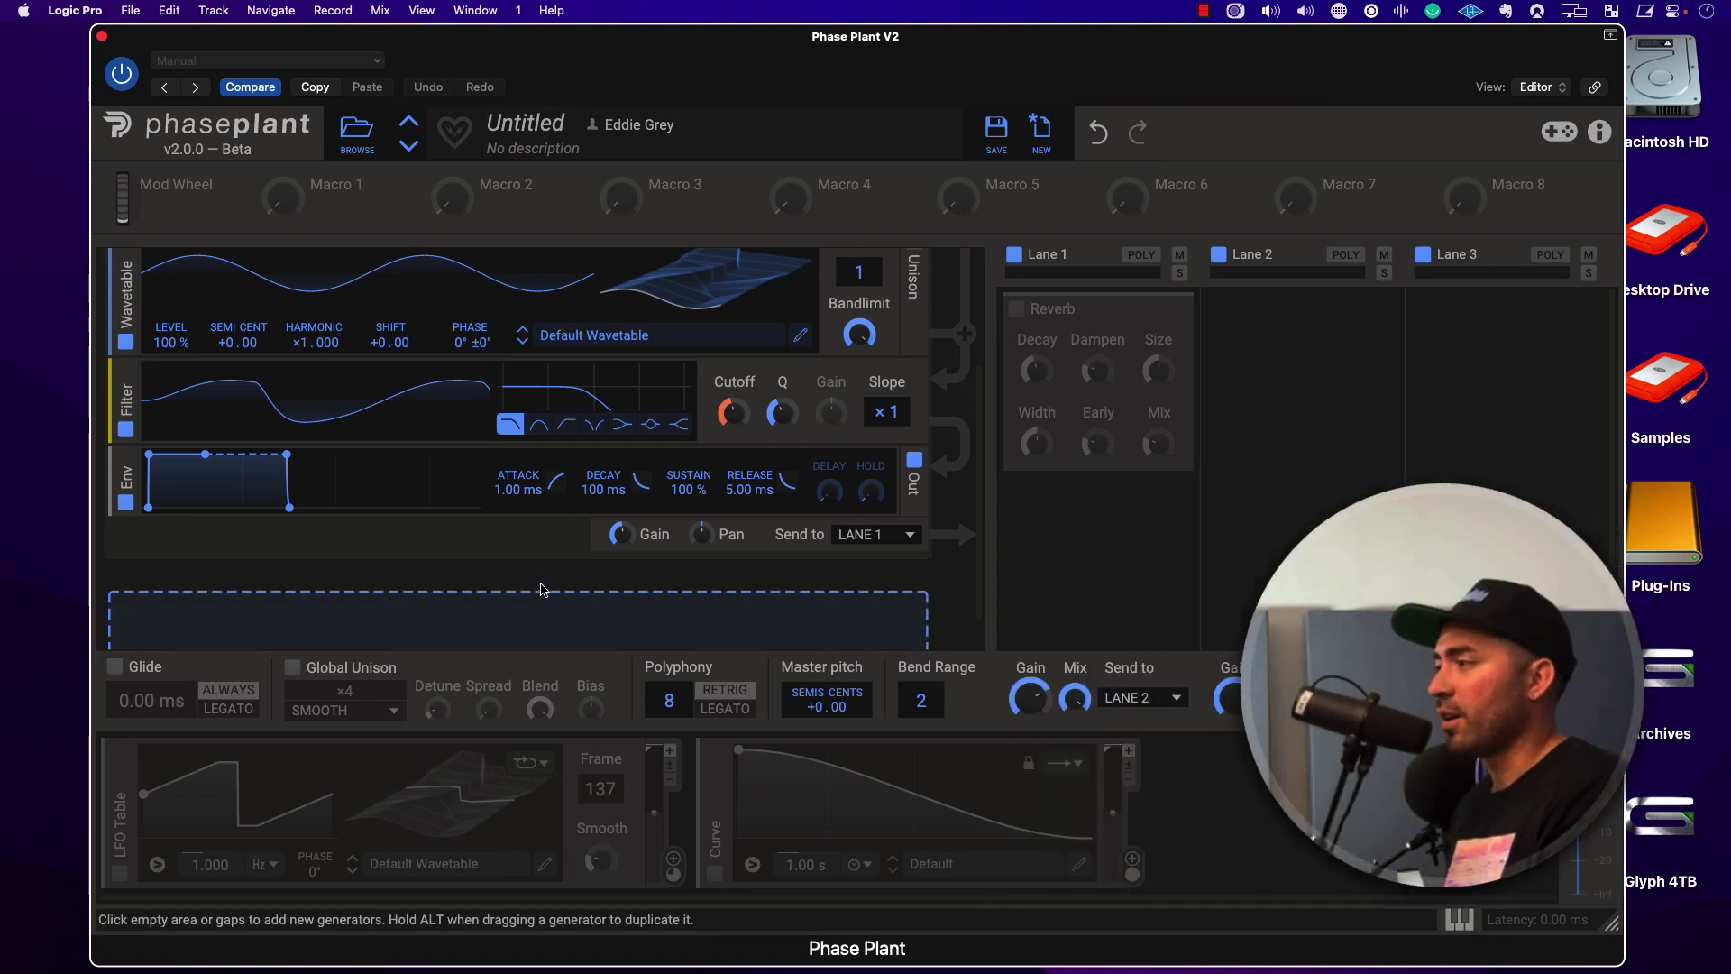
left_click(528, 607)
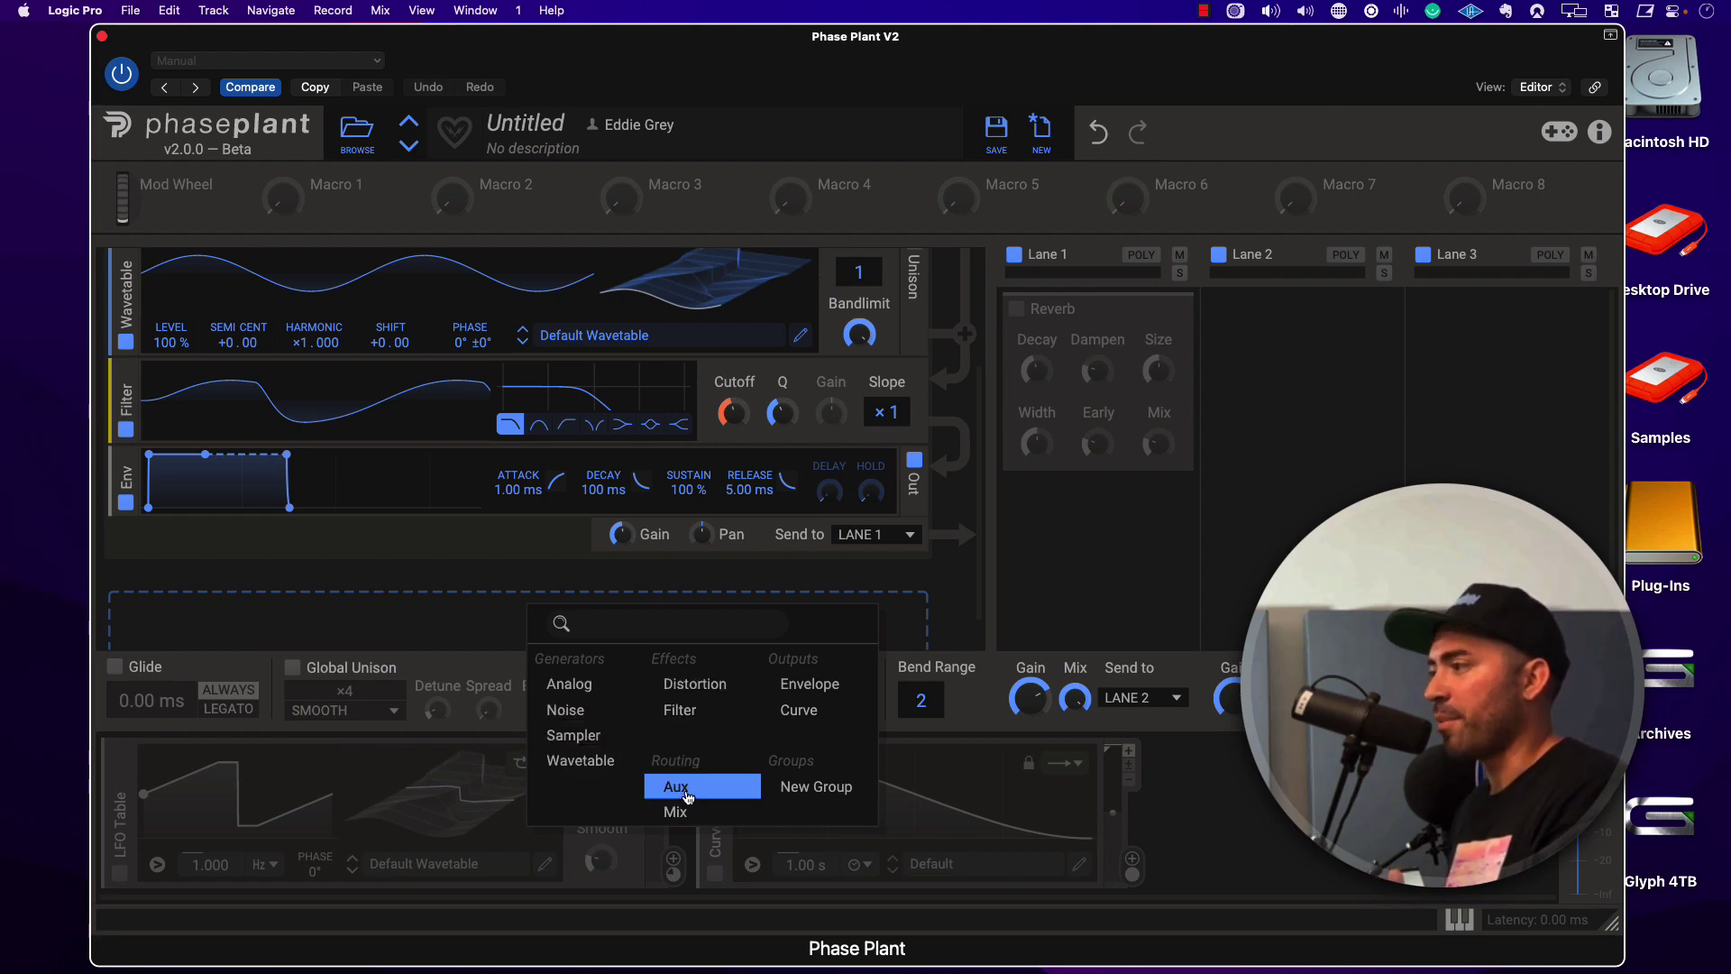
left_click(480, 622)
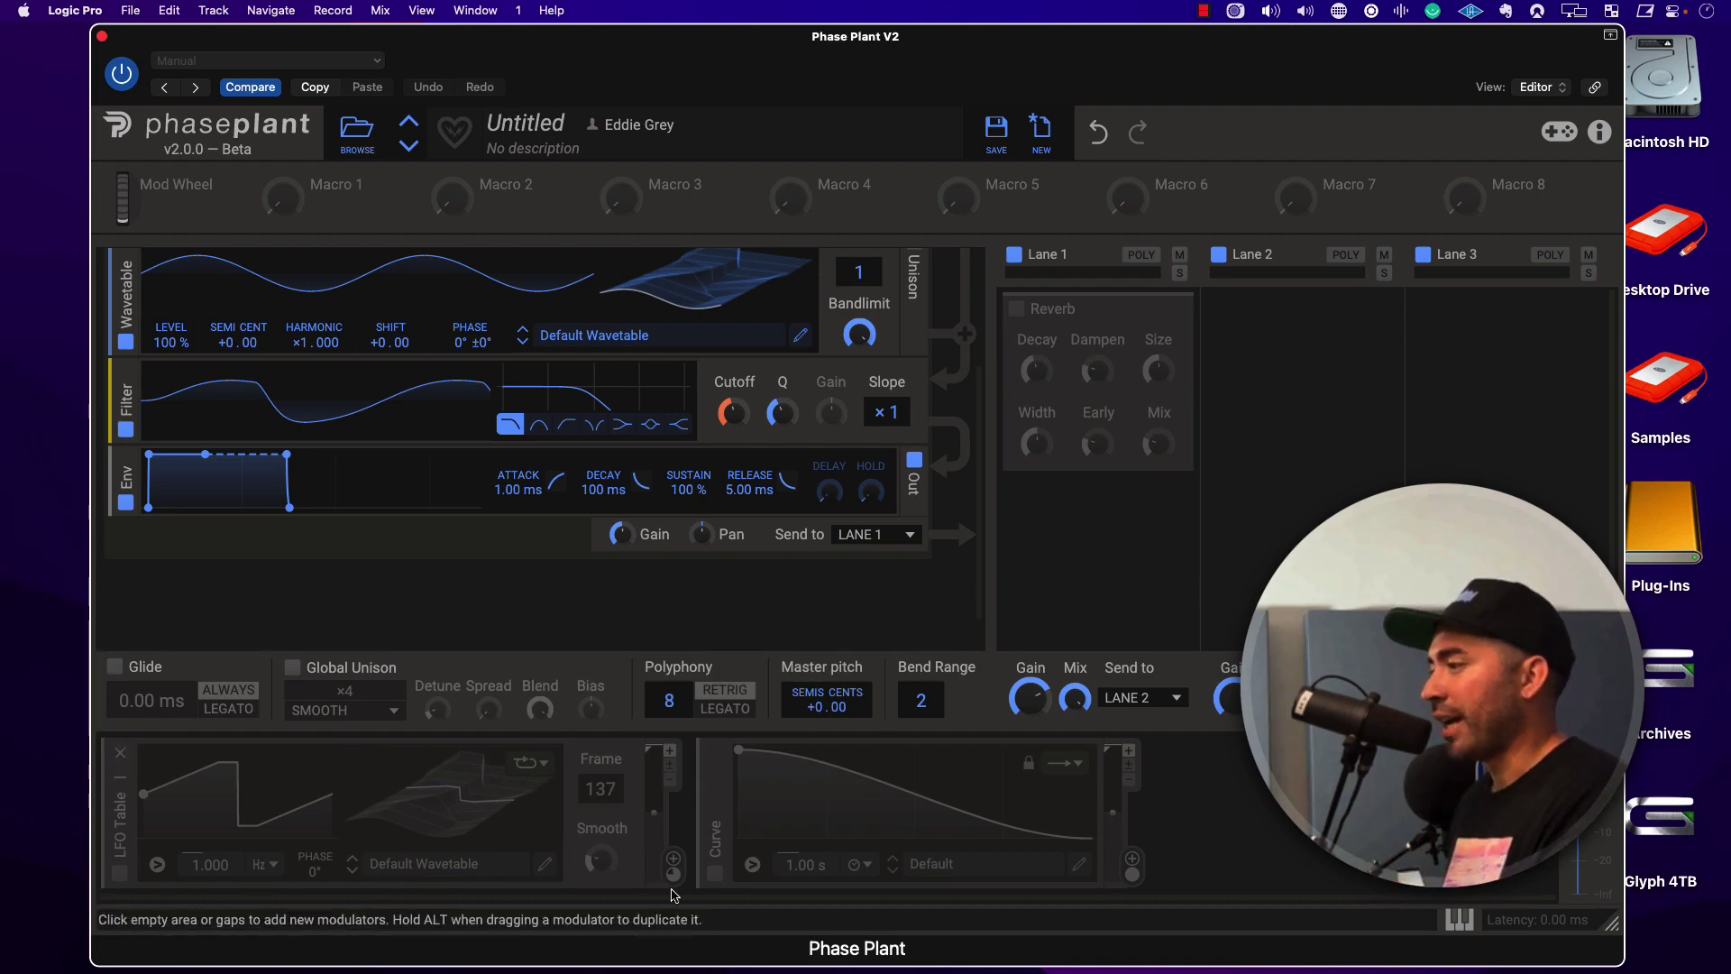
- Drag the wavetable oscillator's frame value up to 16
mouse_move(671, 879)
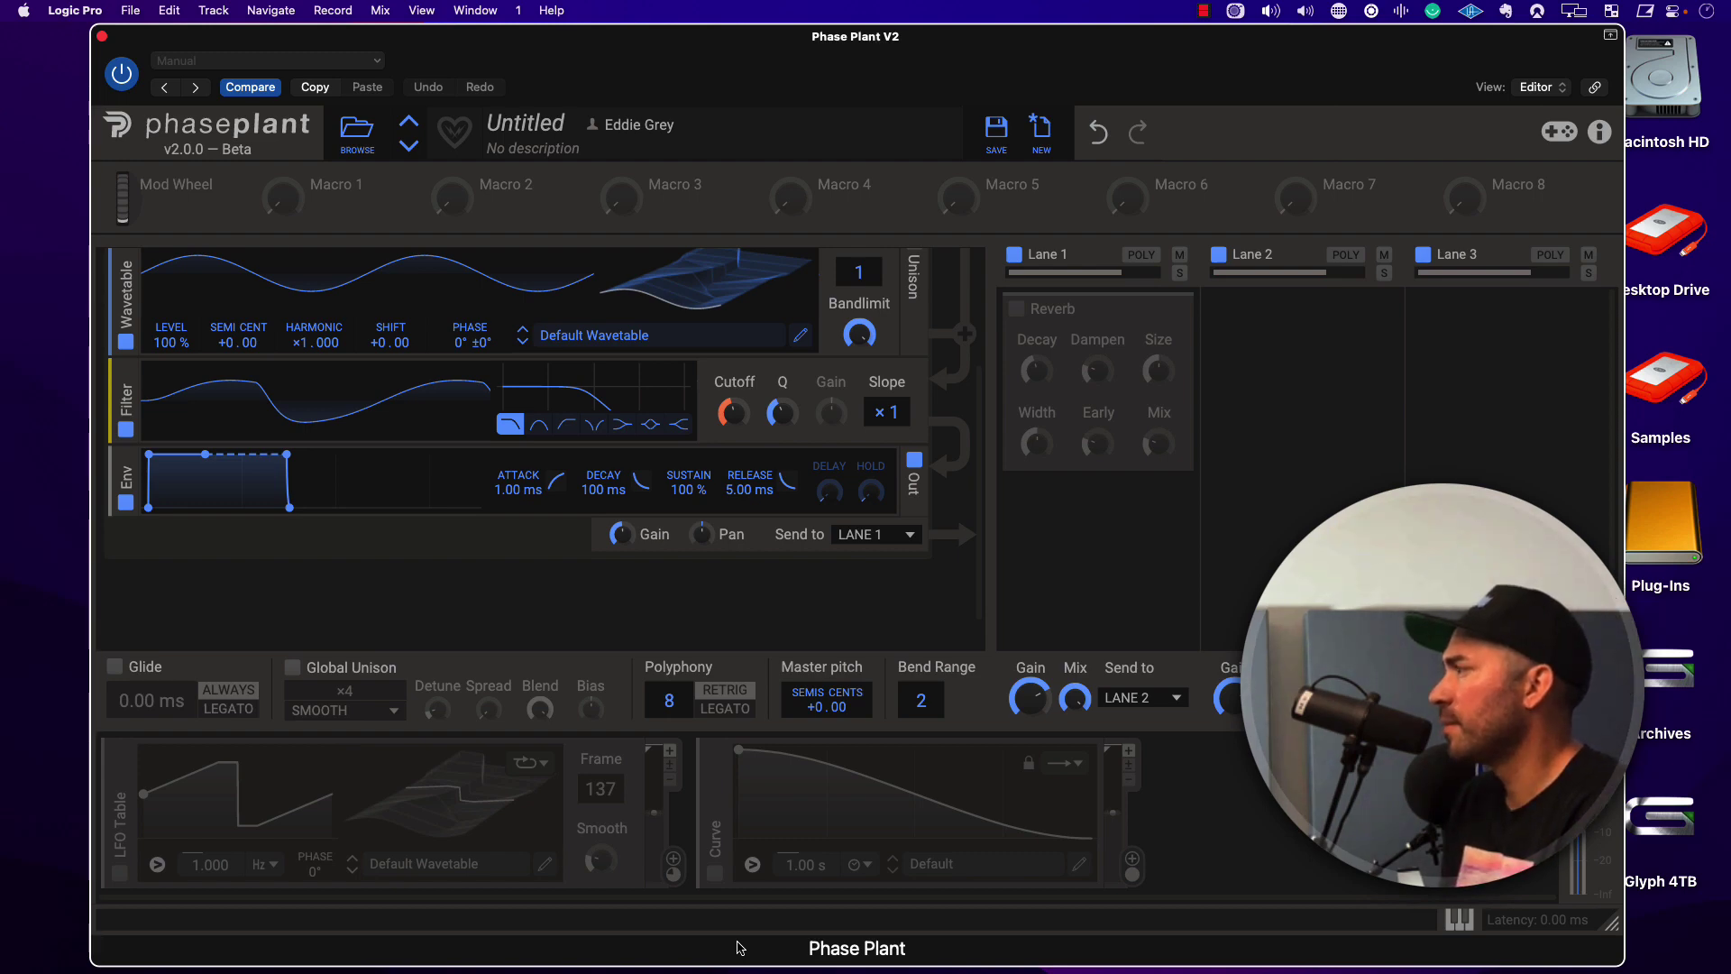
scroll(753, 606, "up", 5)
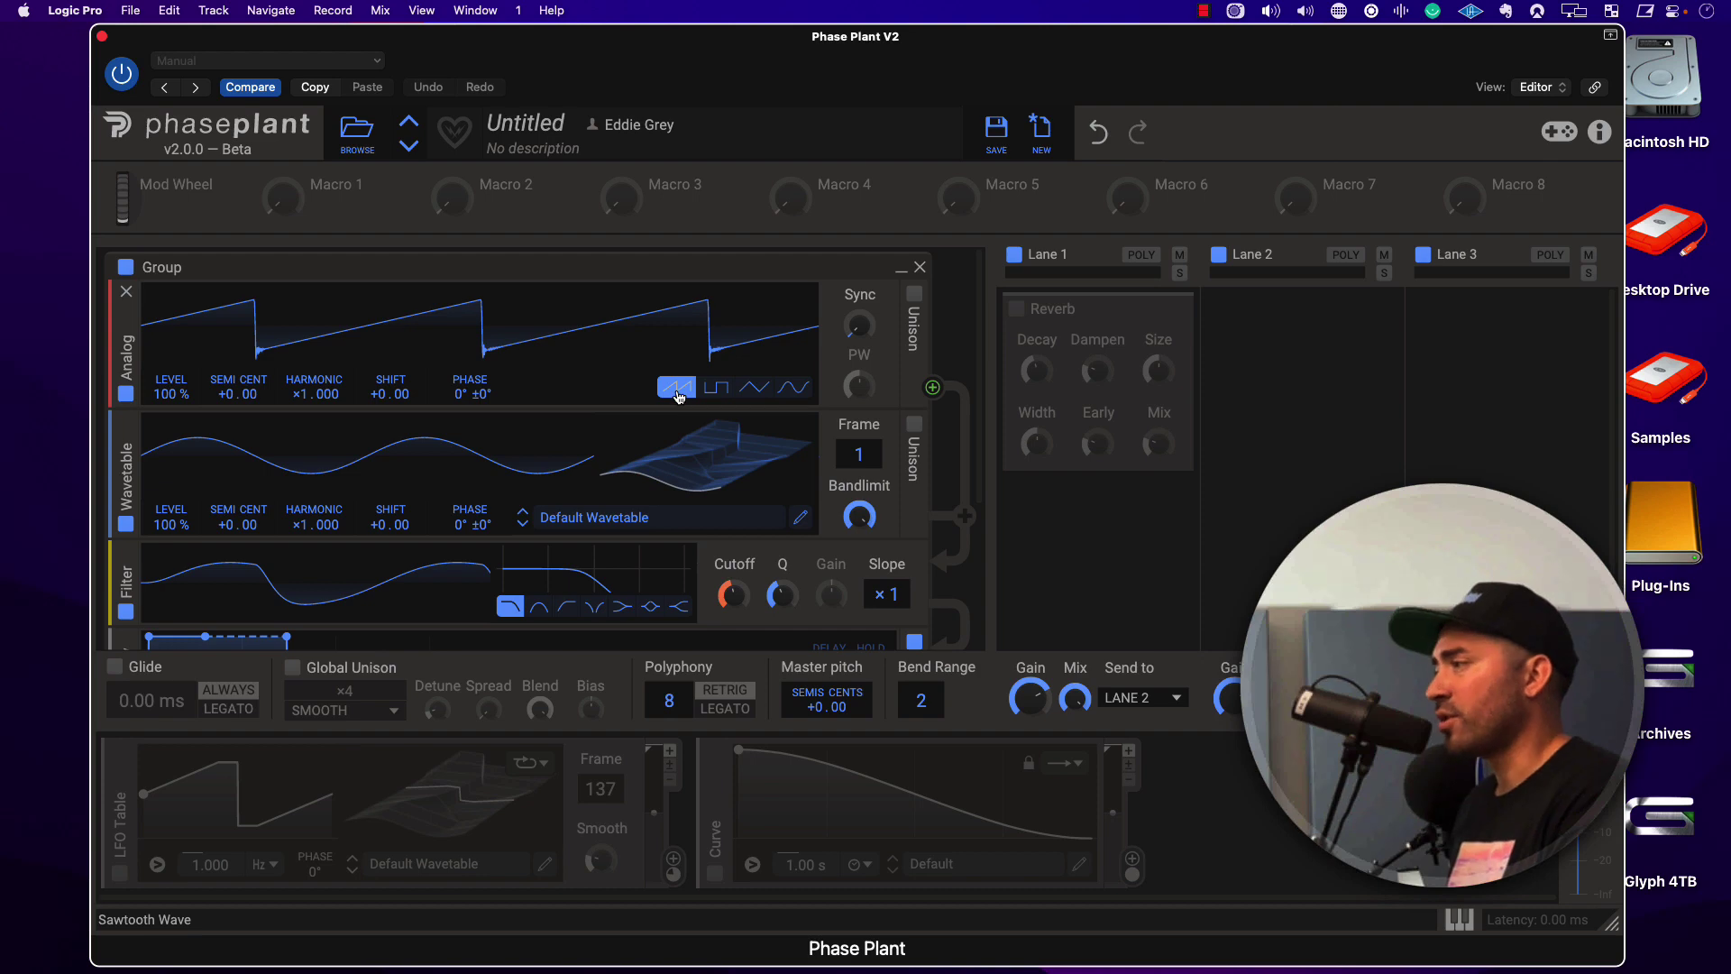
scroll(515, 297, "down", 2)
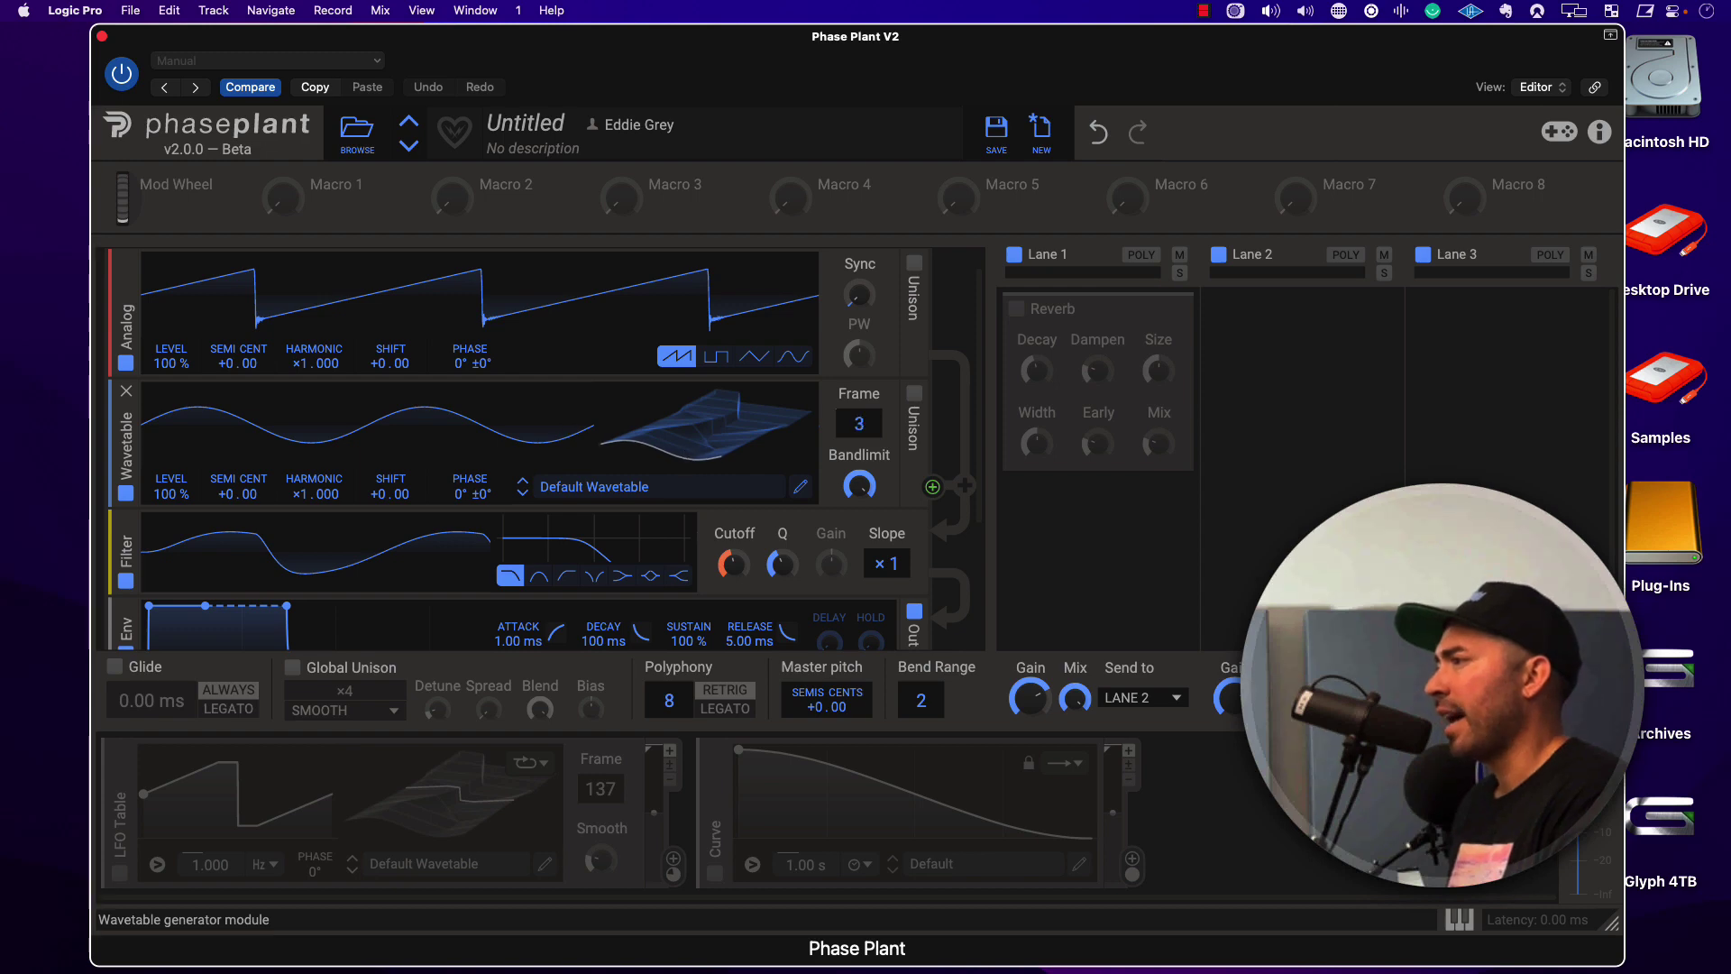
left_click_drag(858, 424, 858, 378)
scroll(676, 442, "down", 5)
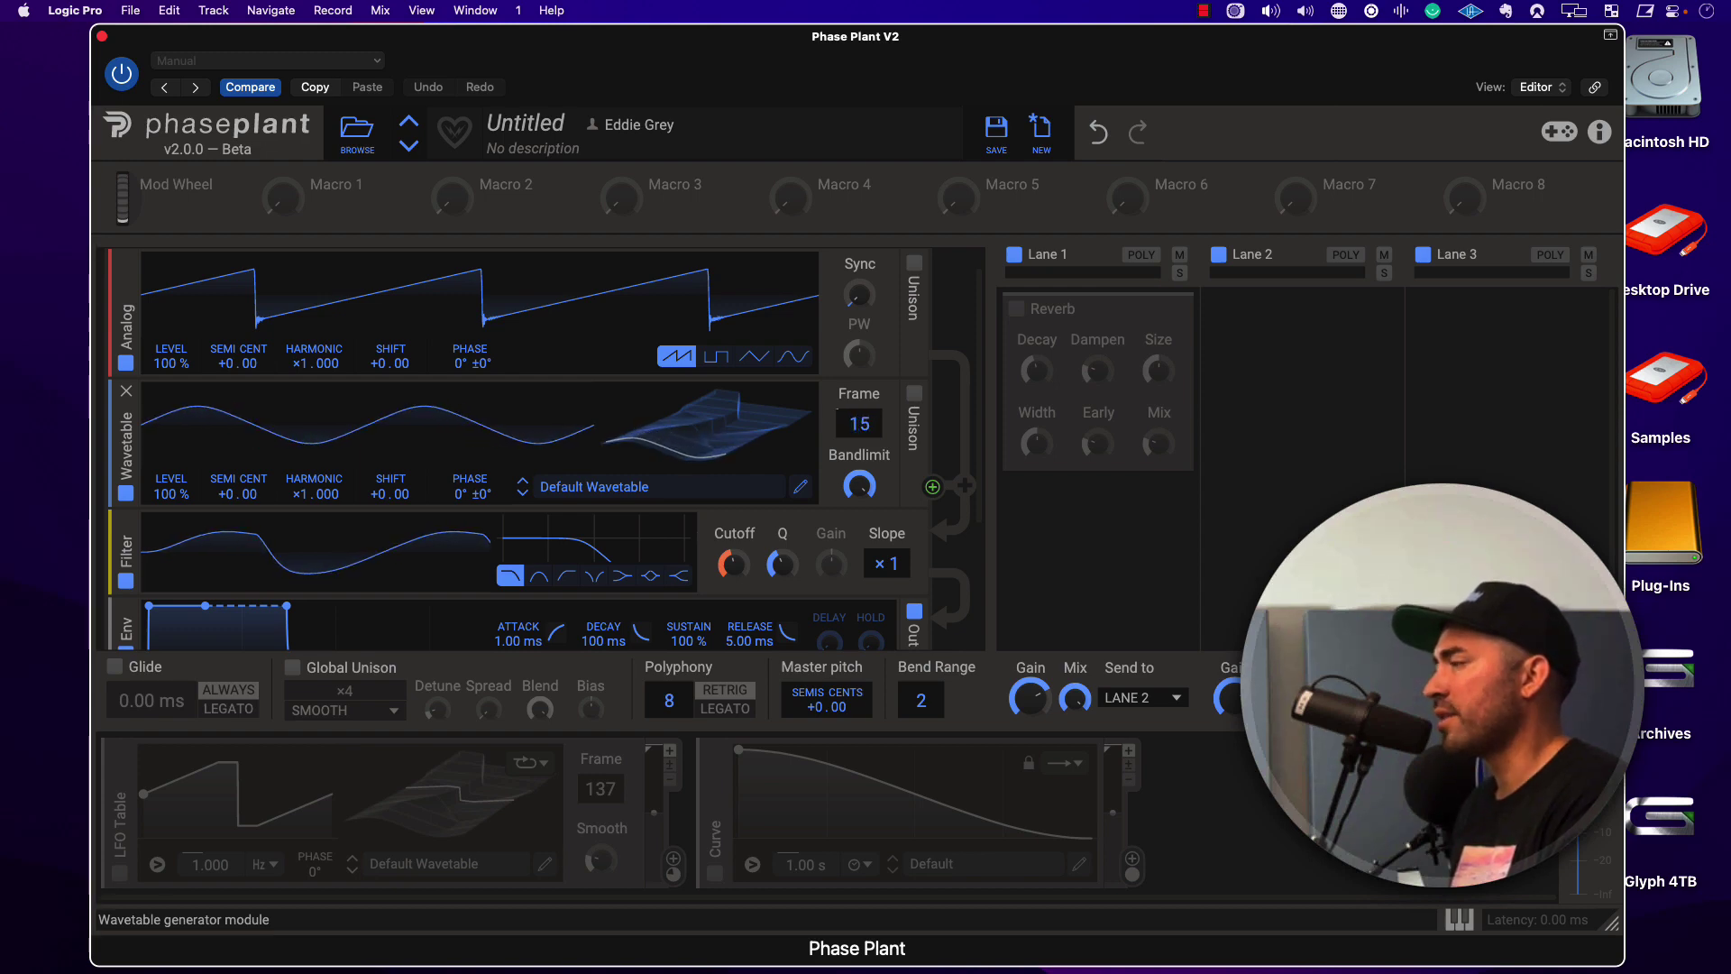
scroll(697, 455, "down", 2)
scroll(697, 454, "down", 2)
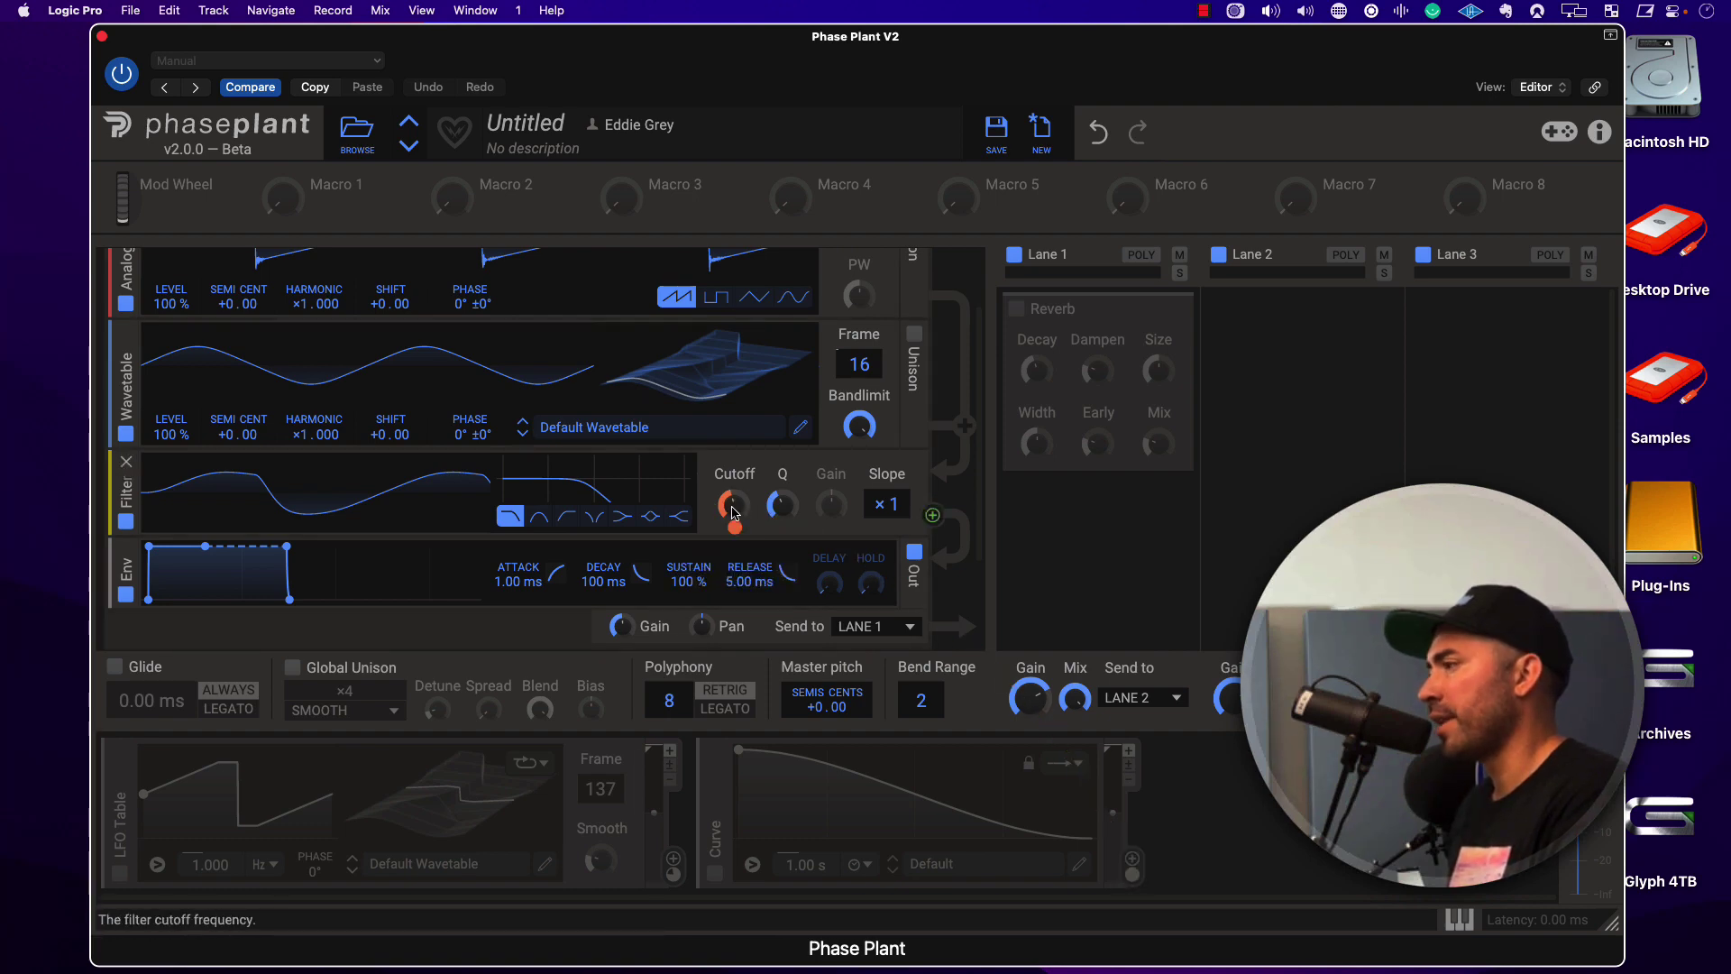
- Nudge the filter cutoff and switch on the Reverb snapin in Lane 1
mouse_move(732, 512)
left_mouse_down()
mouse_move(732, 494)
mouse_move(734, 512)
left_mouse_up()
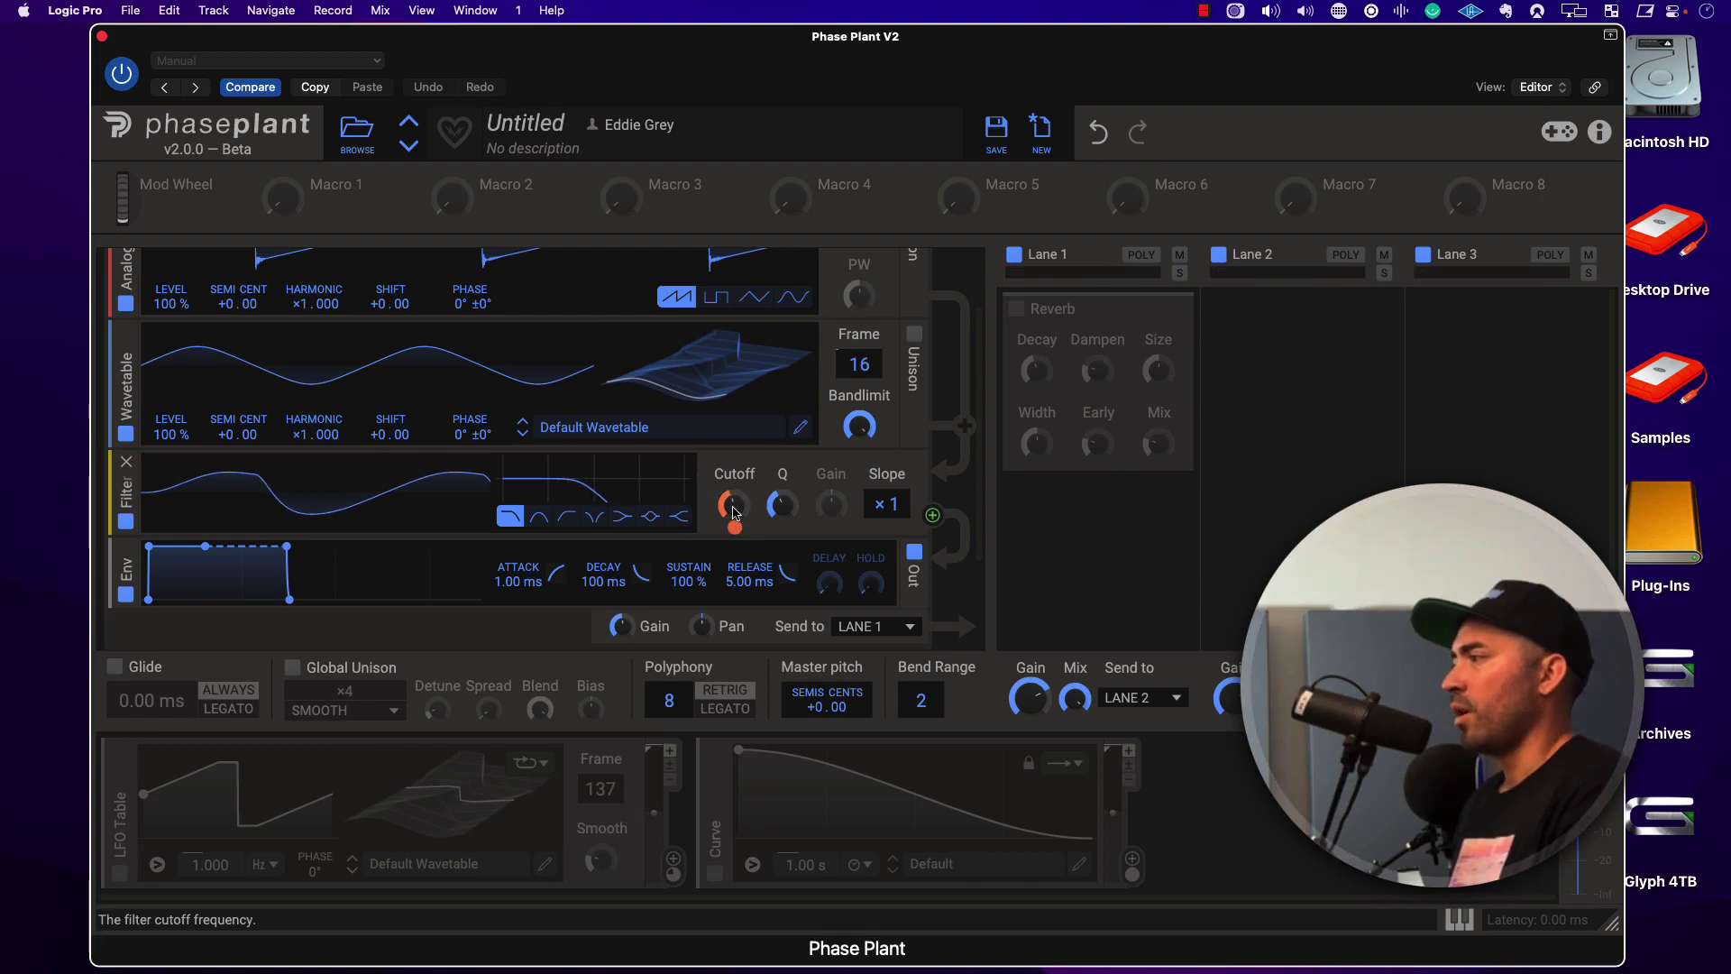
scroll(734, 512, "down", 3)
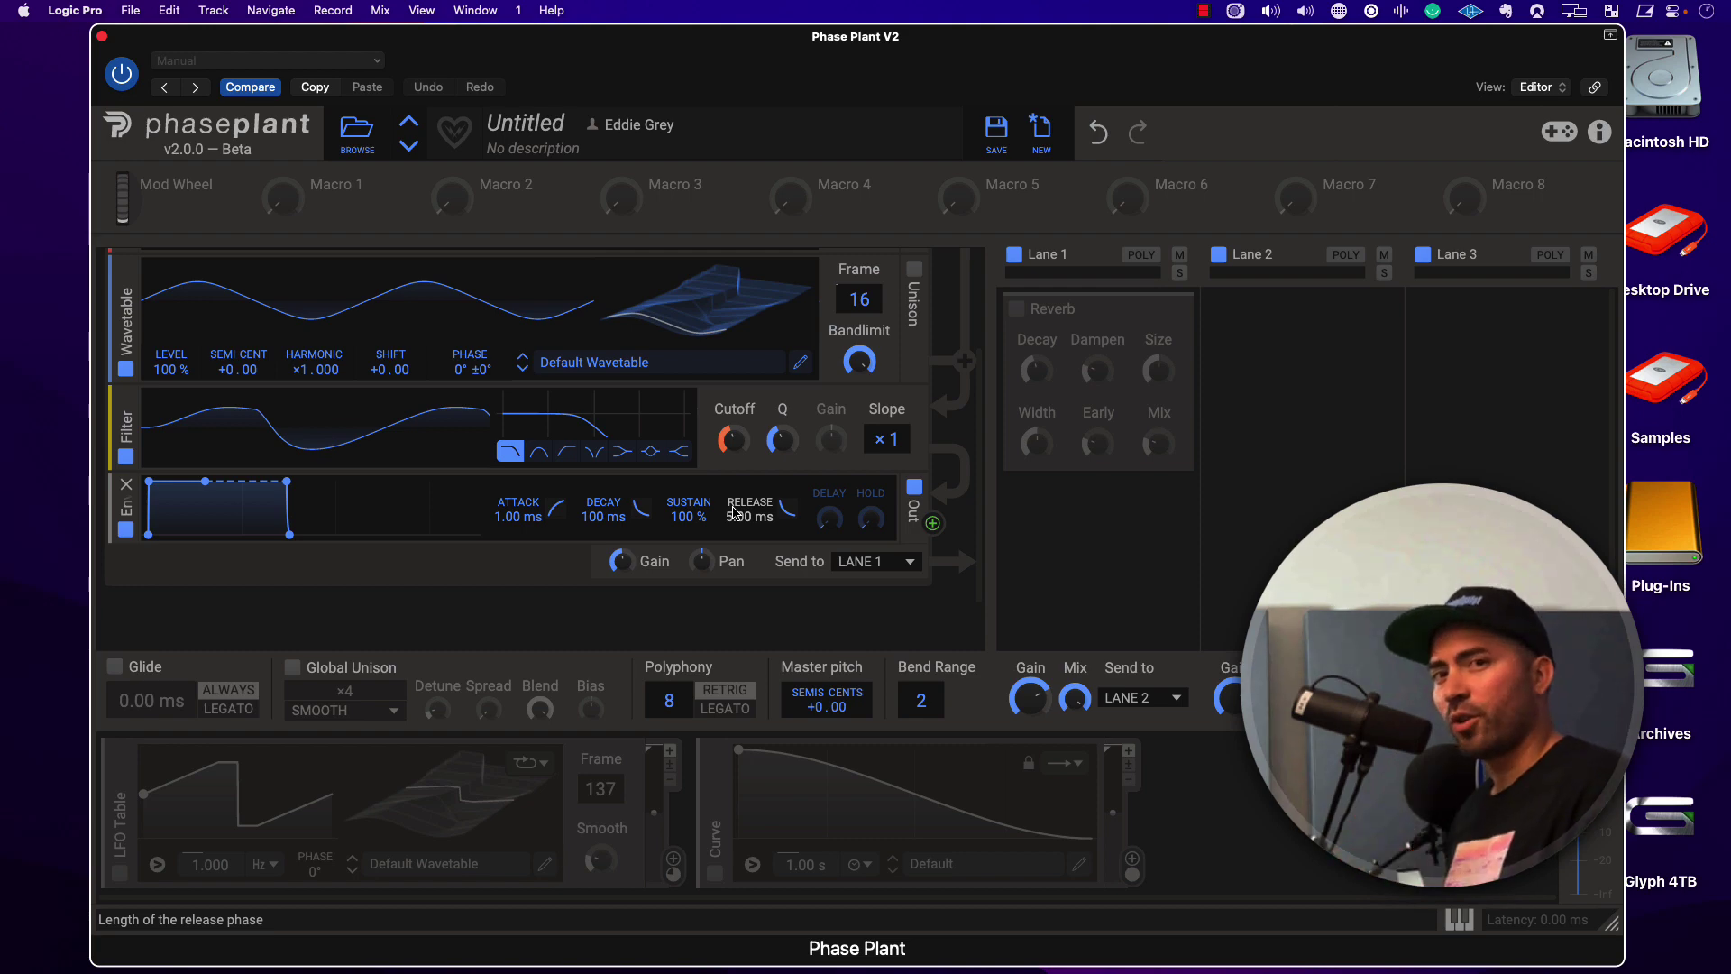
left_click(1016, 311)
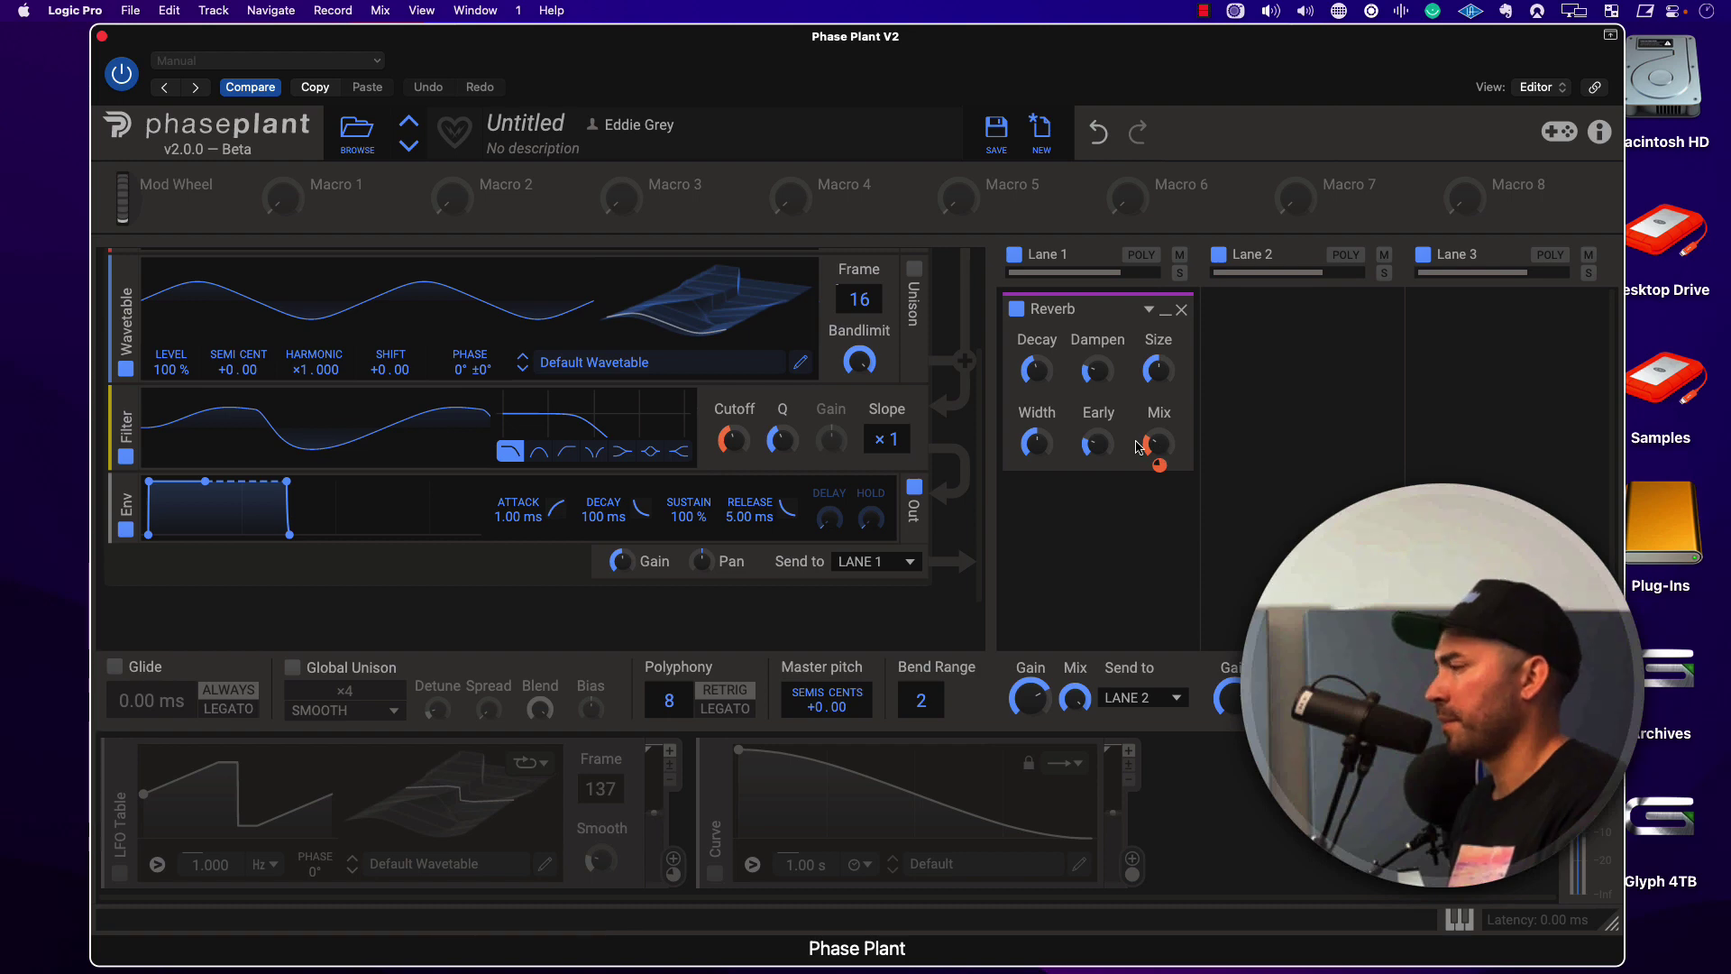
left_click(1168, 802)
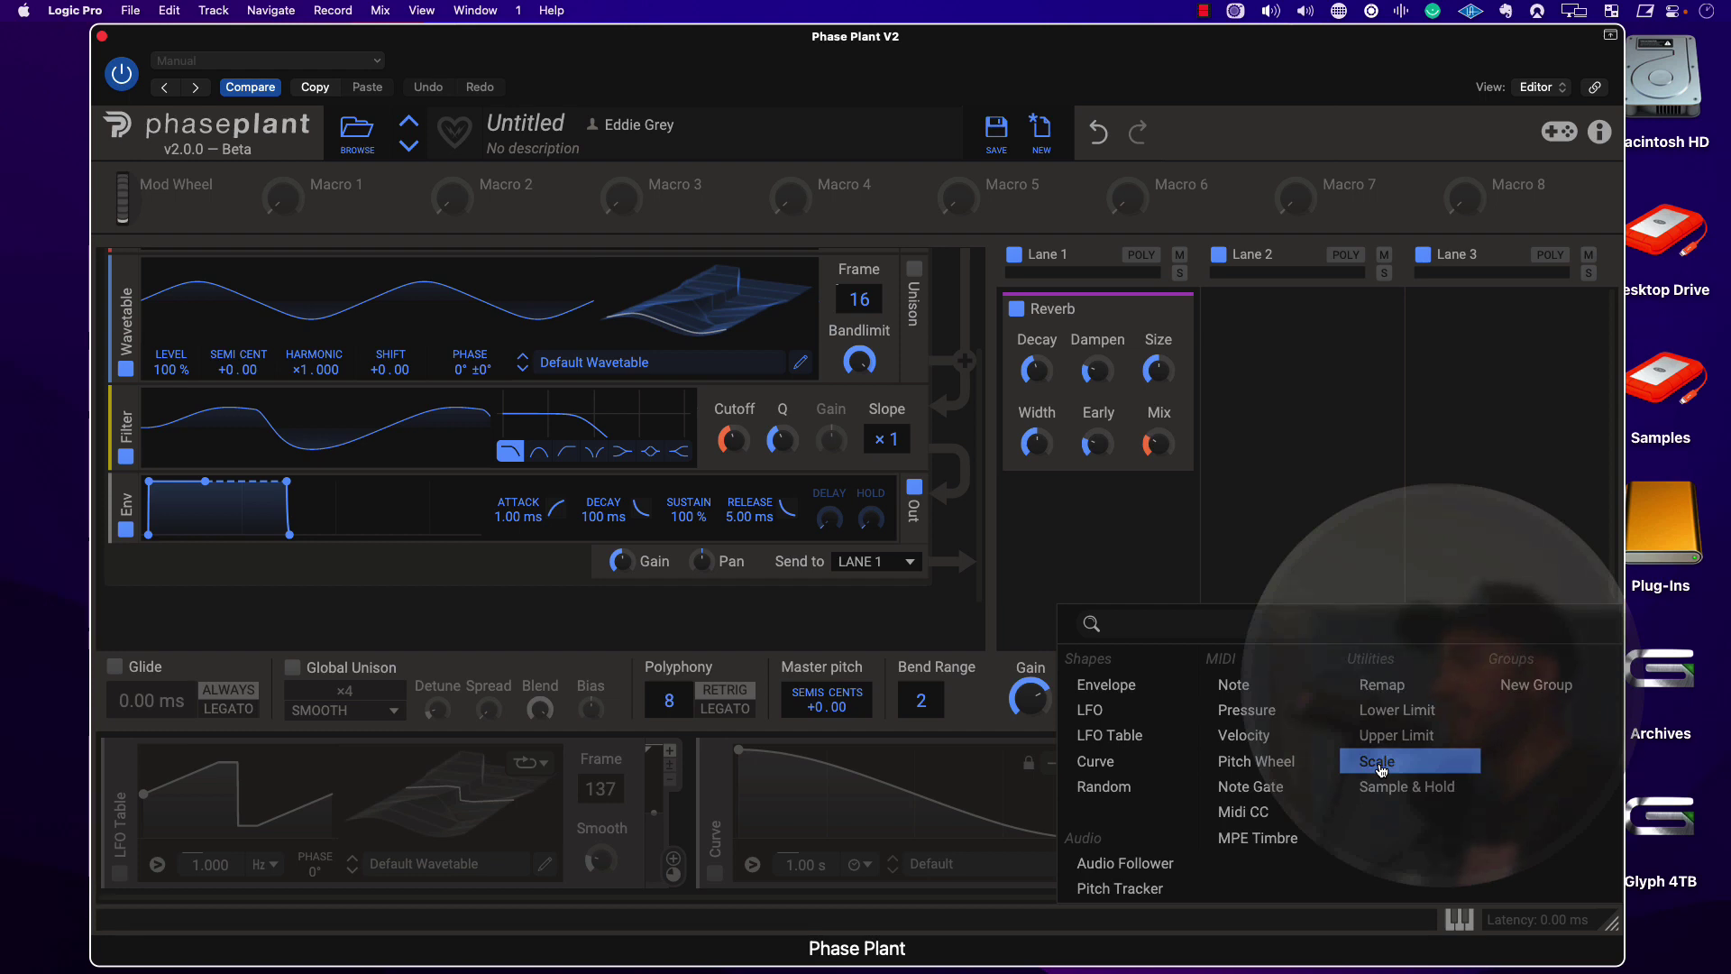
- Cancel the modulator list, add an LFO in the older Phase Plant window, then close it
left_click(1331, 765)
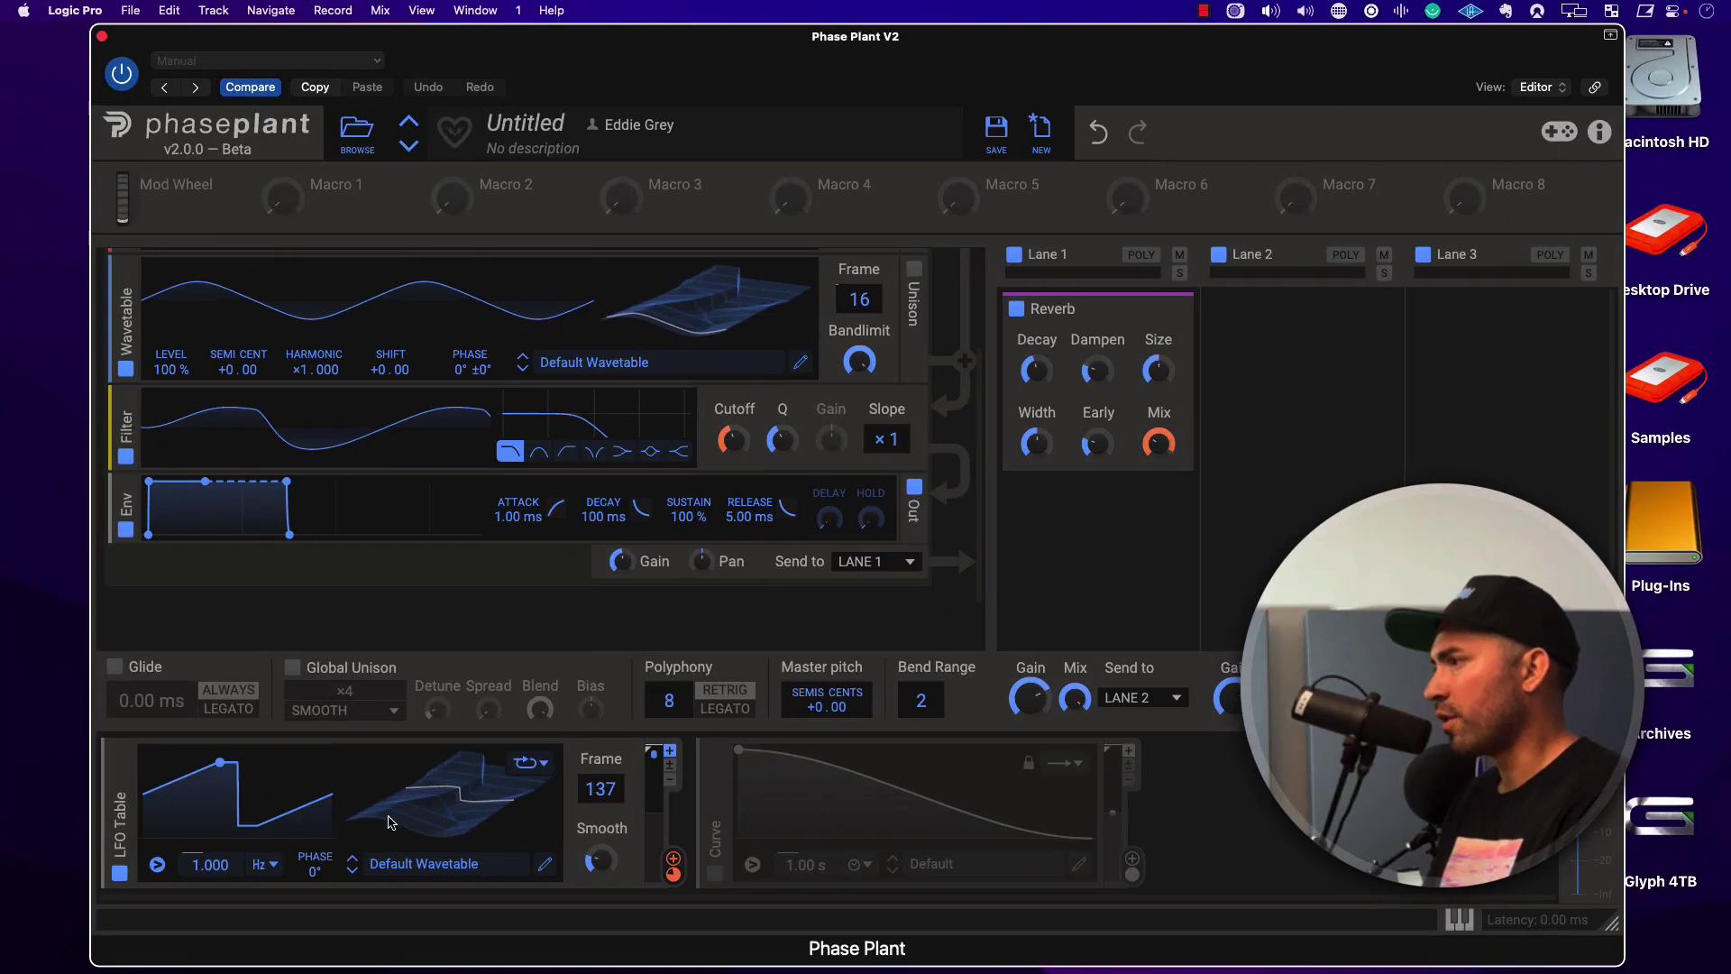
left_click(524, 463)
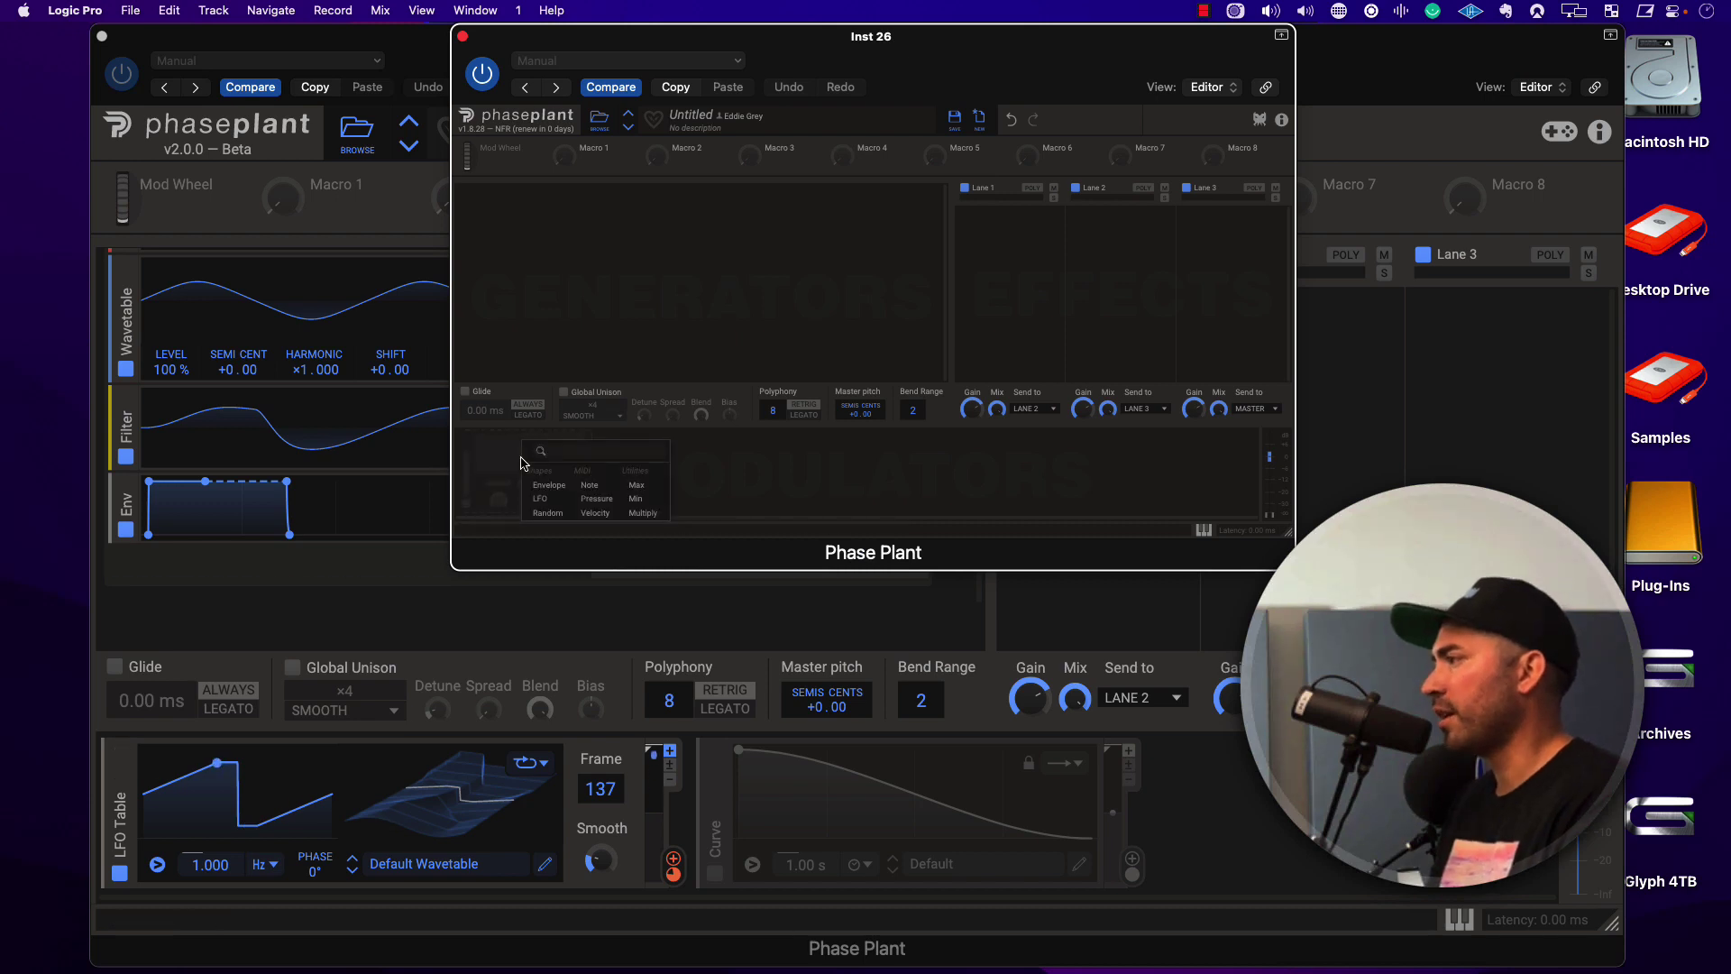
left_click(560, 506)
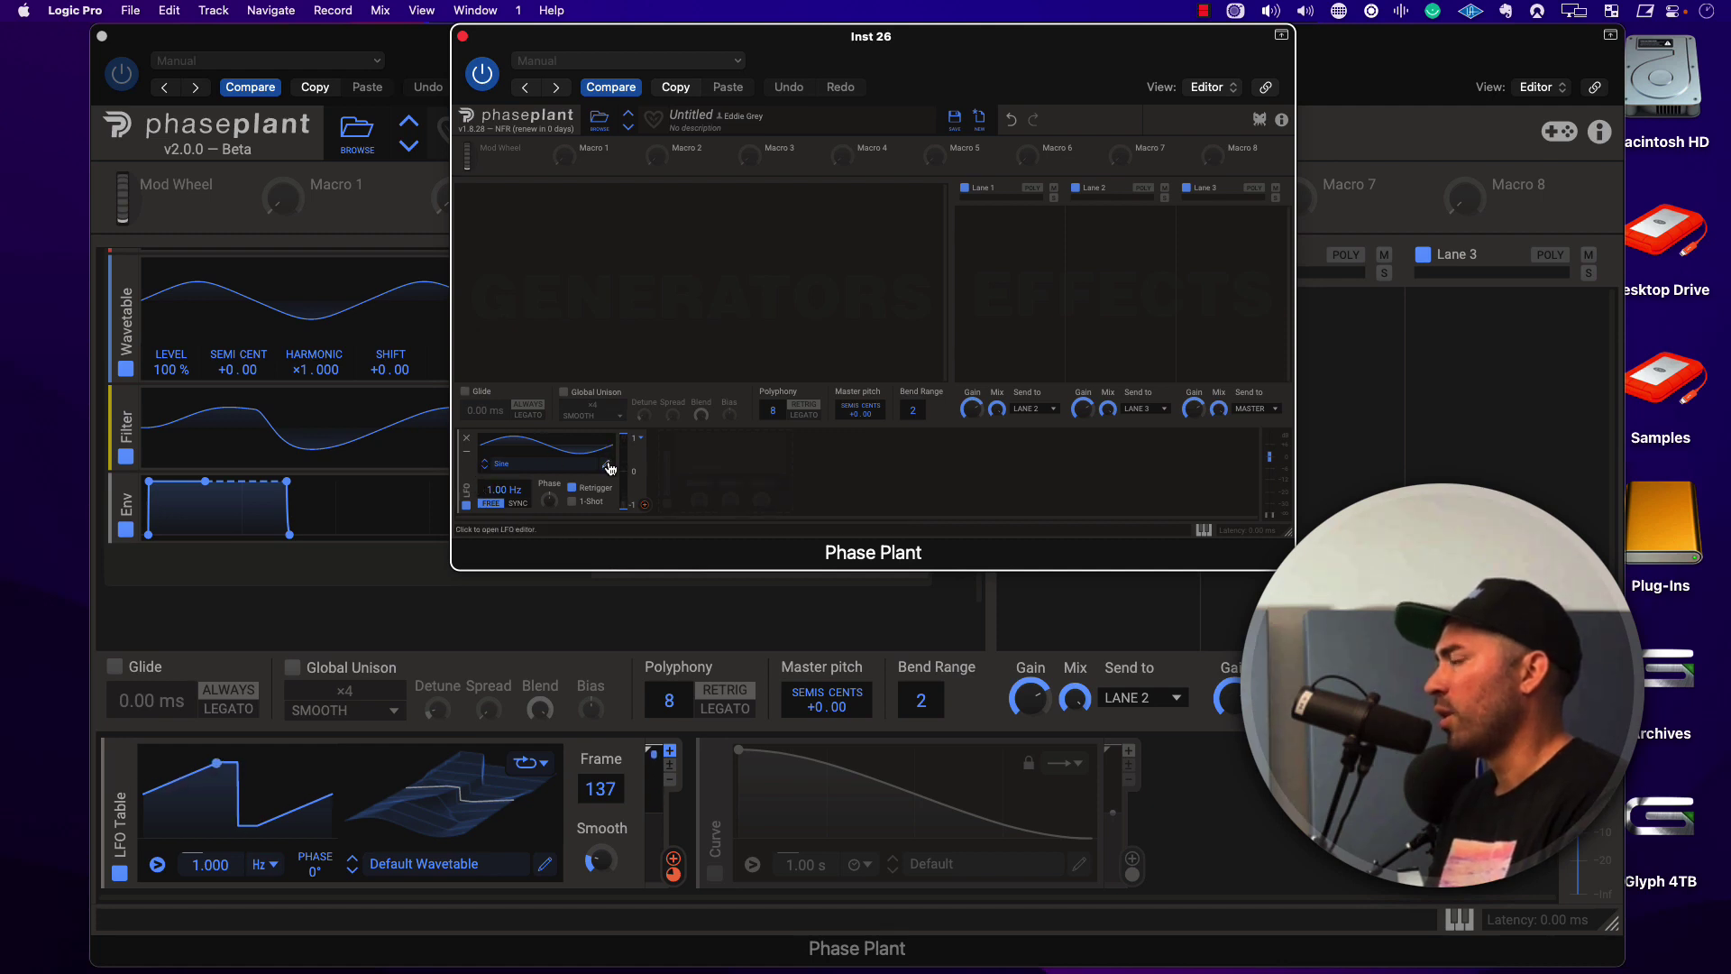
key("super+w")
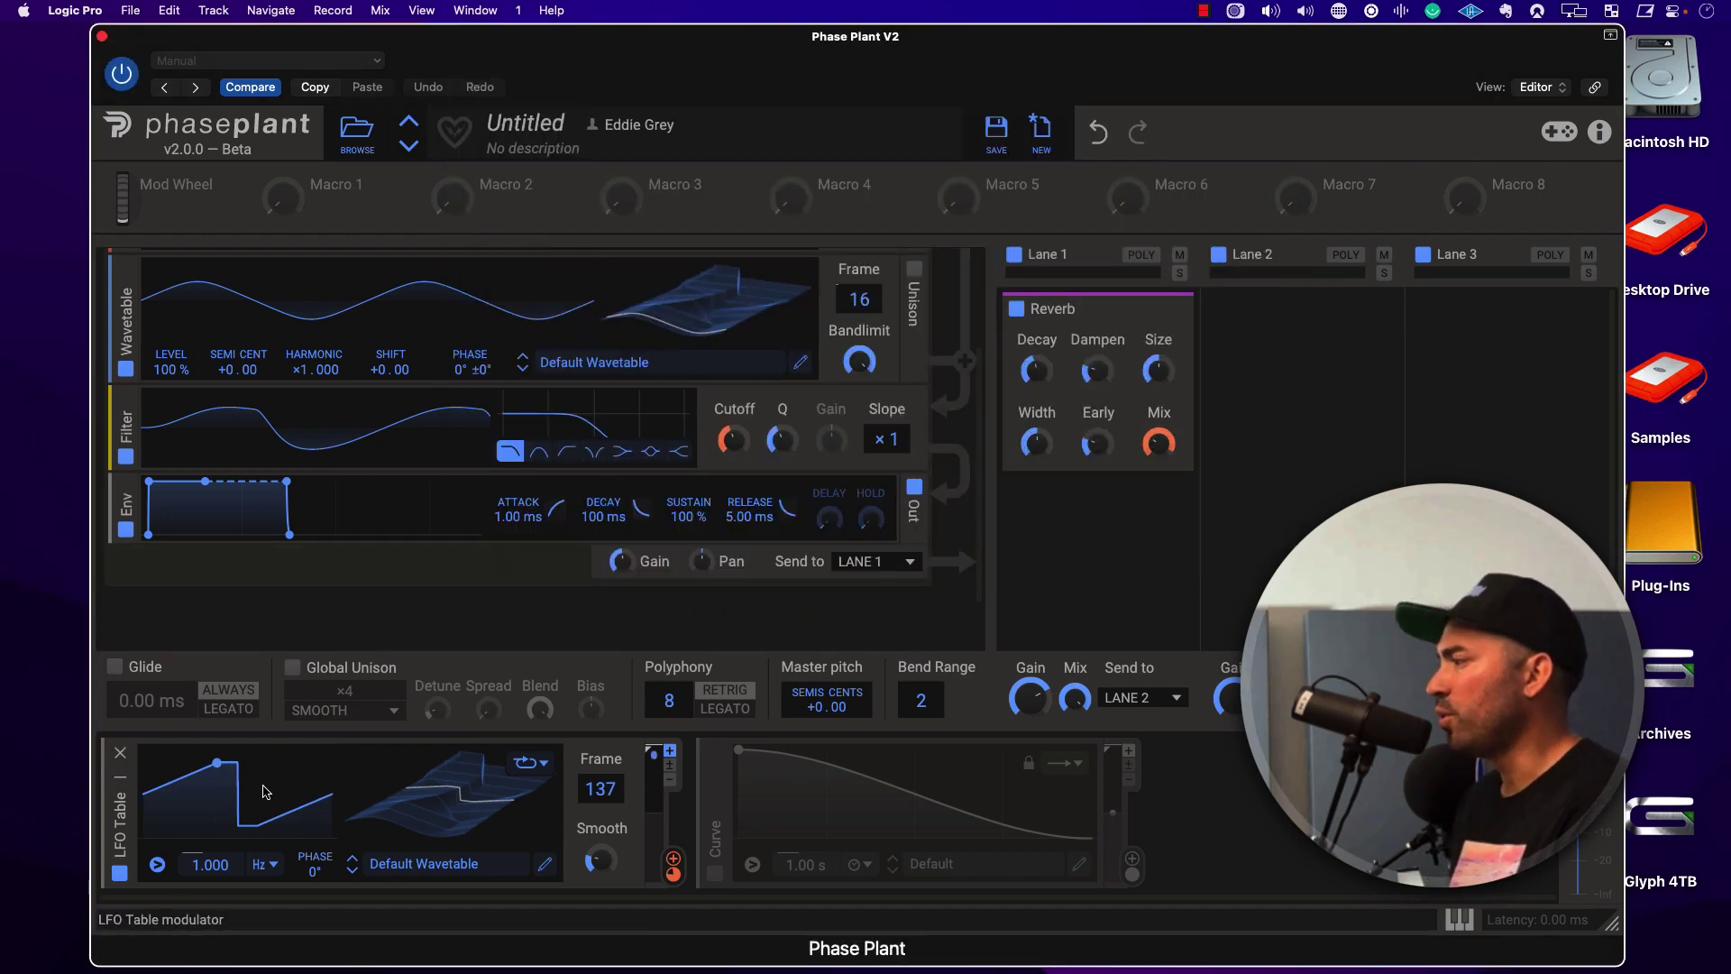
left_click(398, 866)
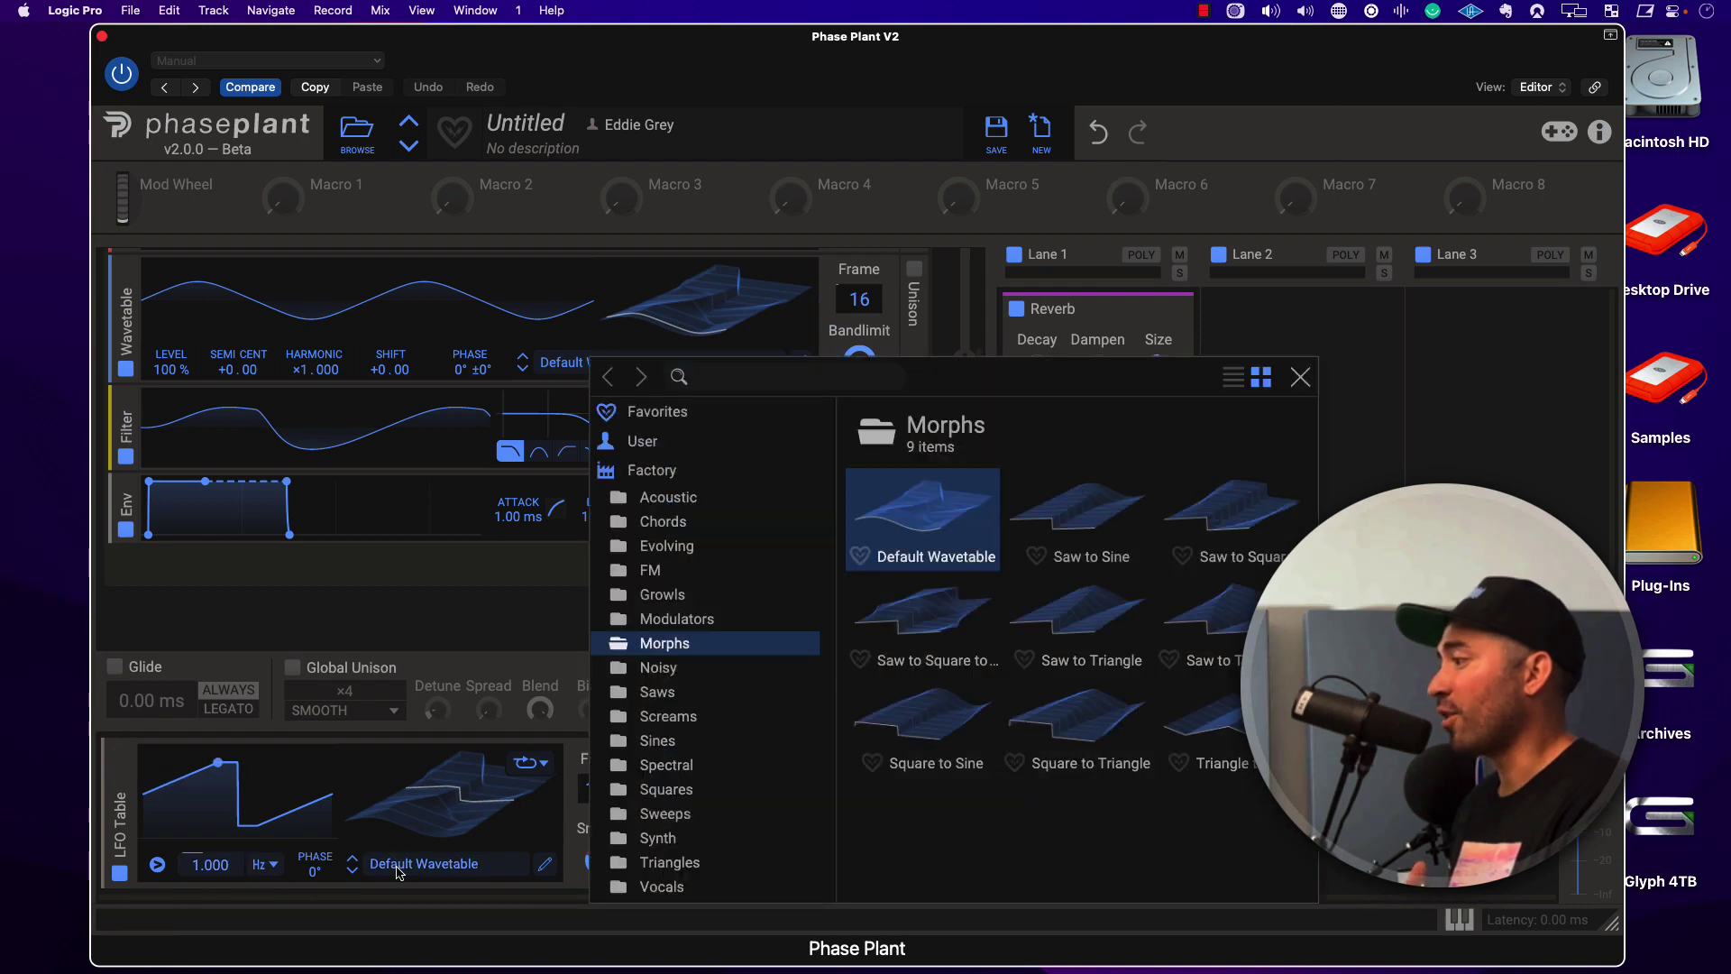
scroll(738, 646, "down", 2)
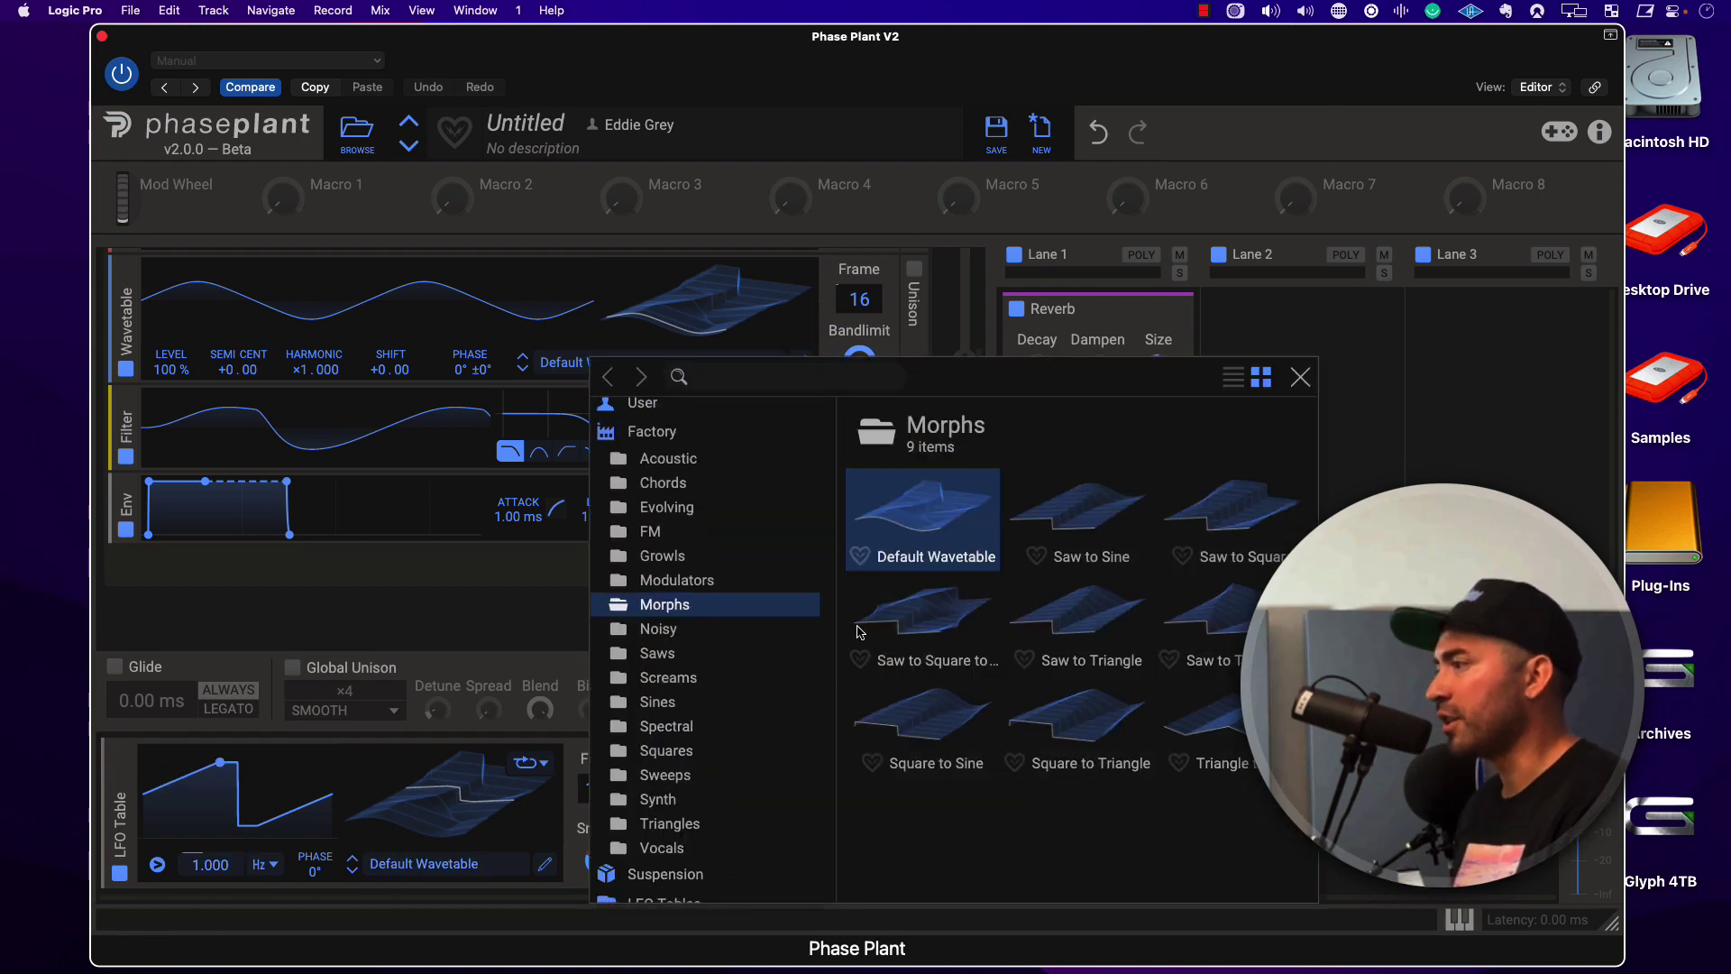
left_click(1301, 382)
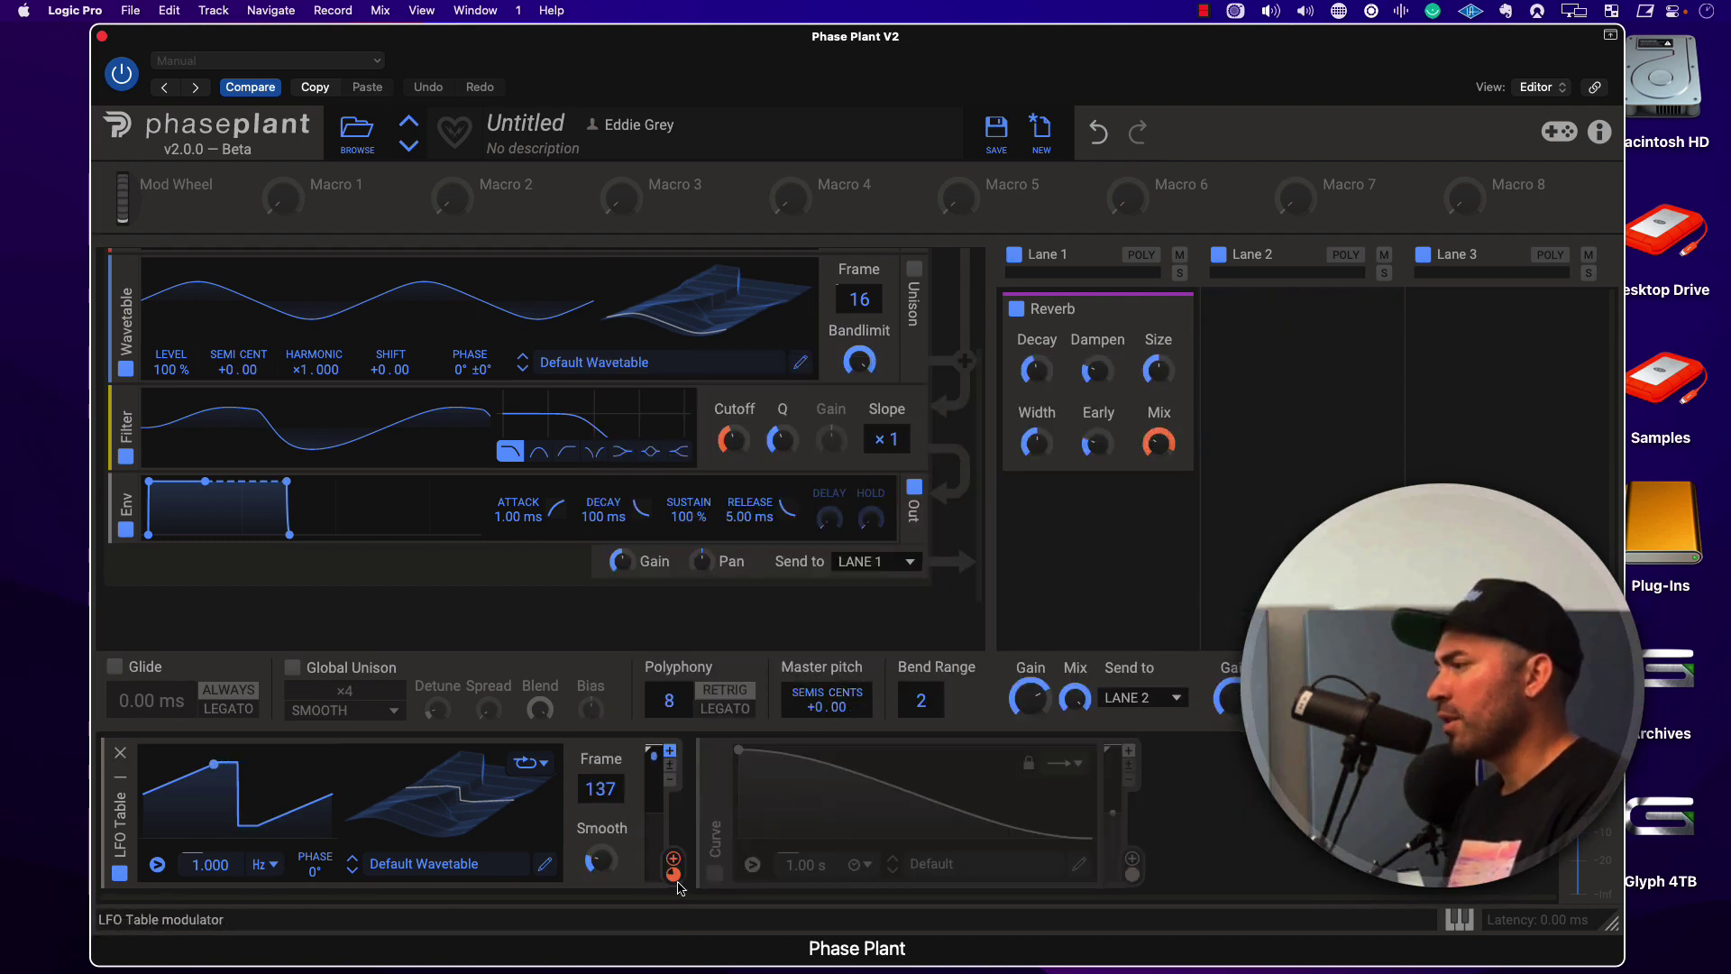
mouse_move(674, 879)
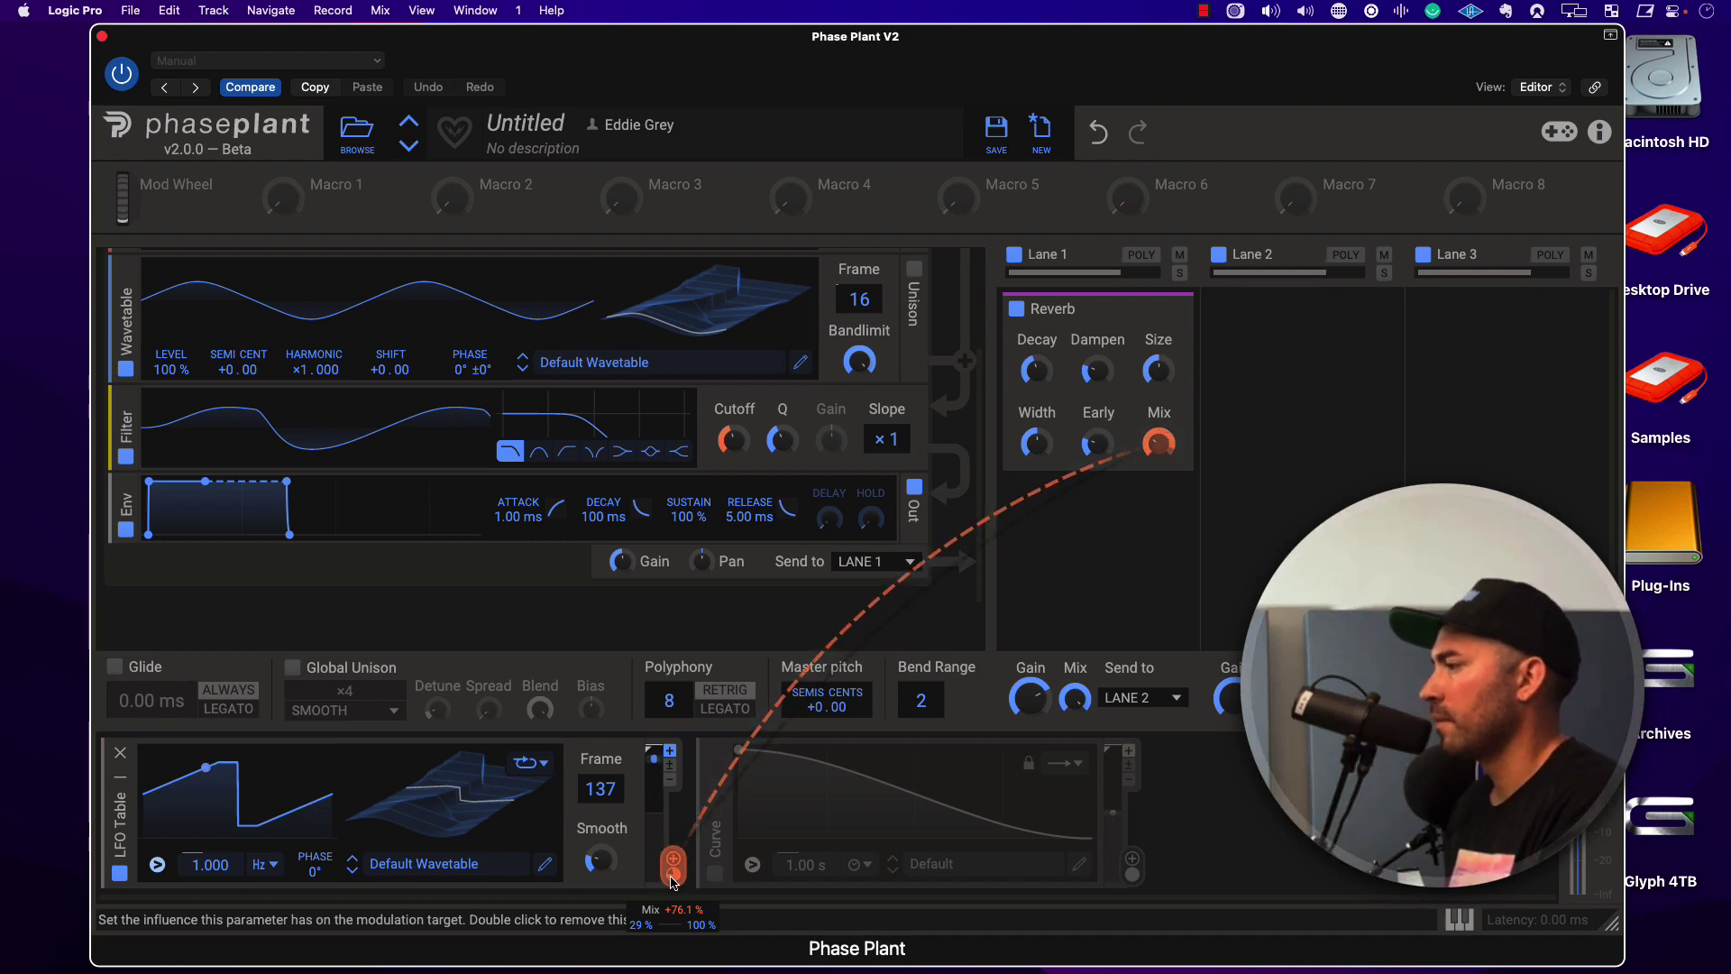
- Toggle the LFO Table off and back on, then add and enable a Curve modulator
left_click(120, 878)
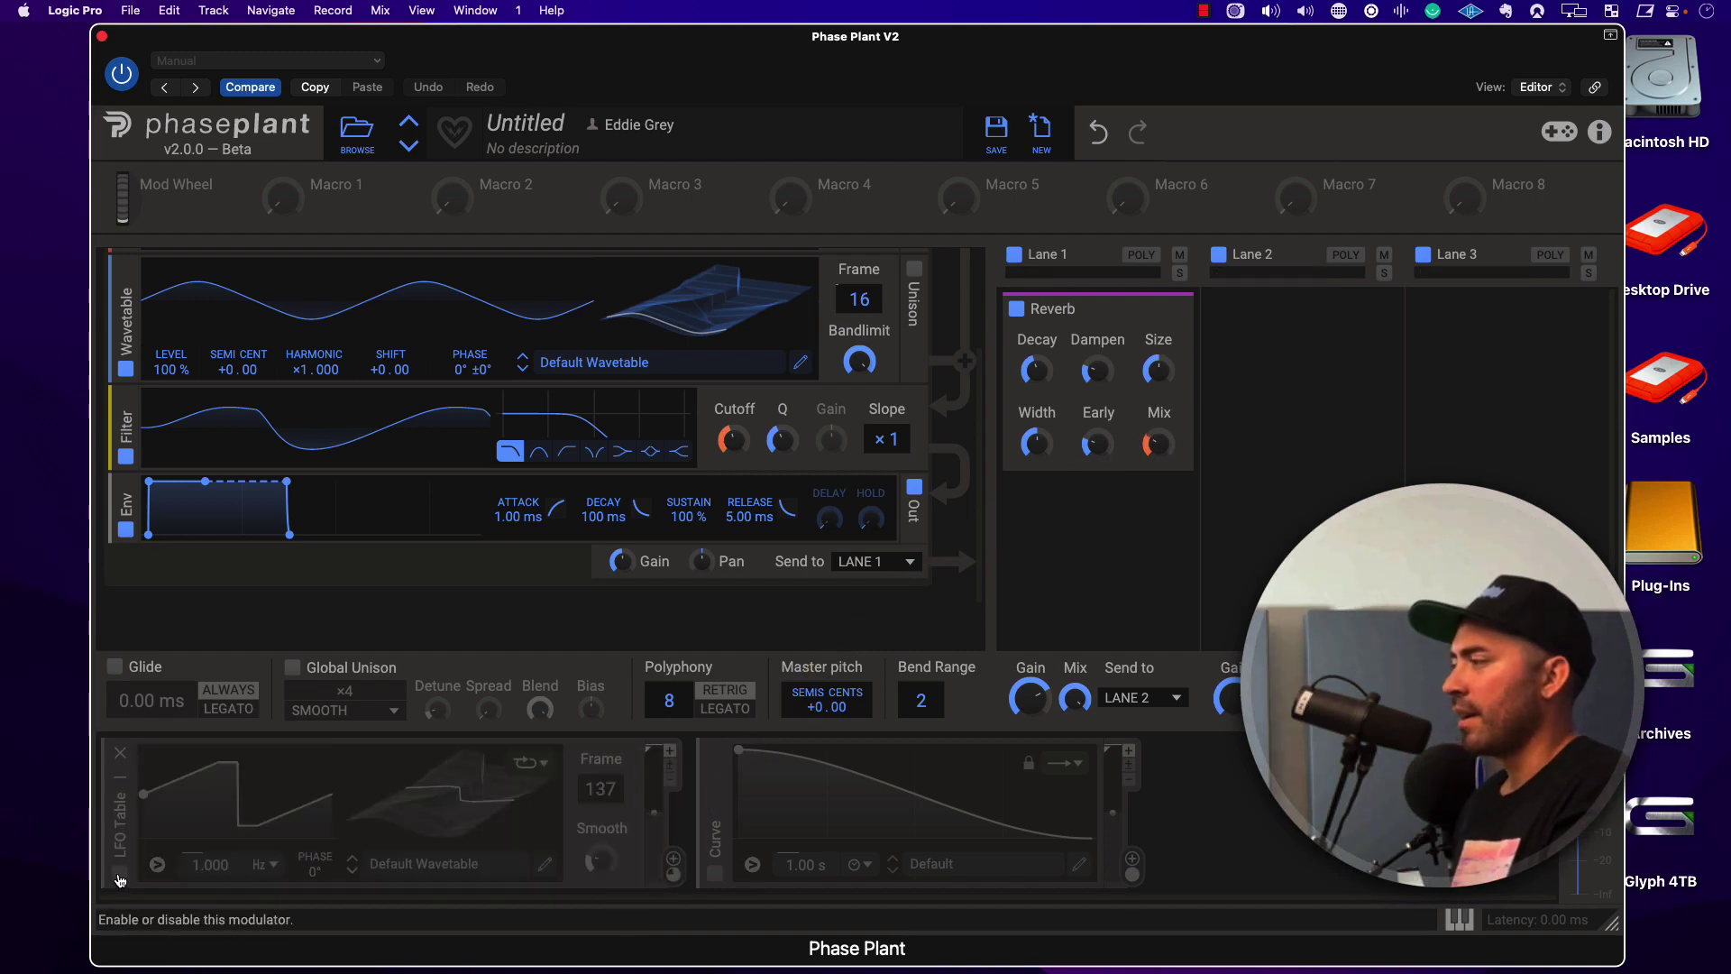
left_click(120, 874)
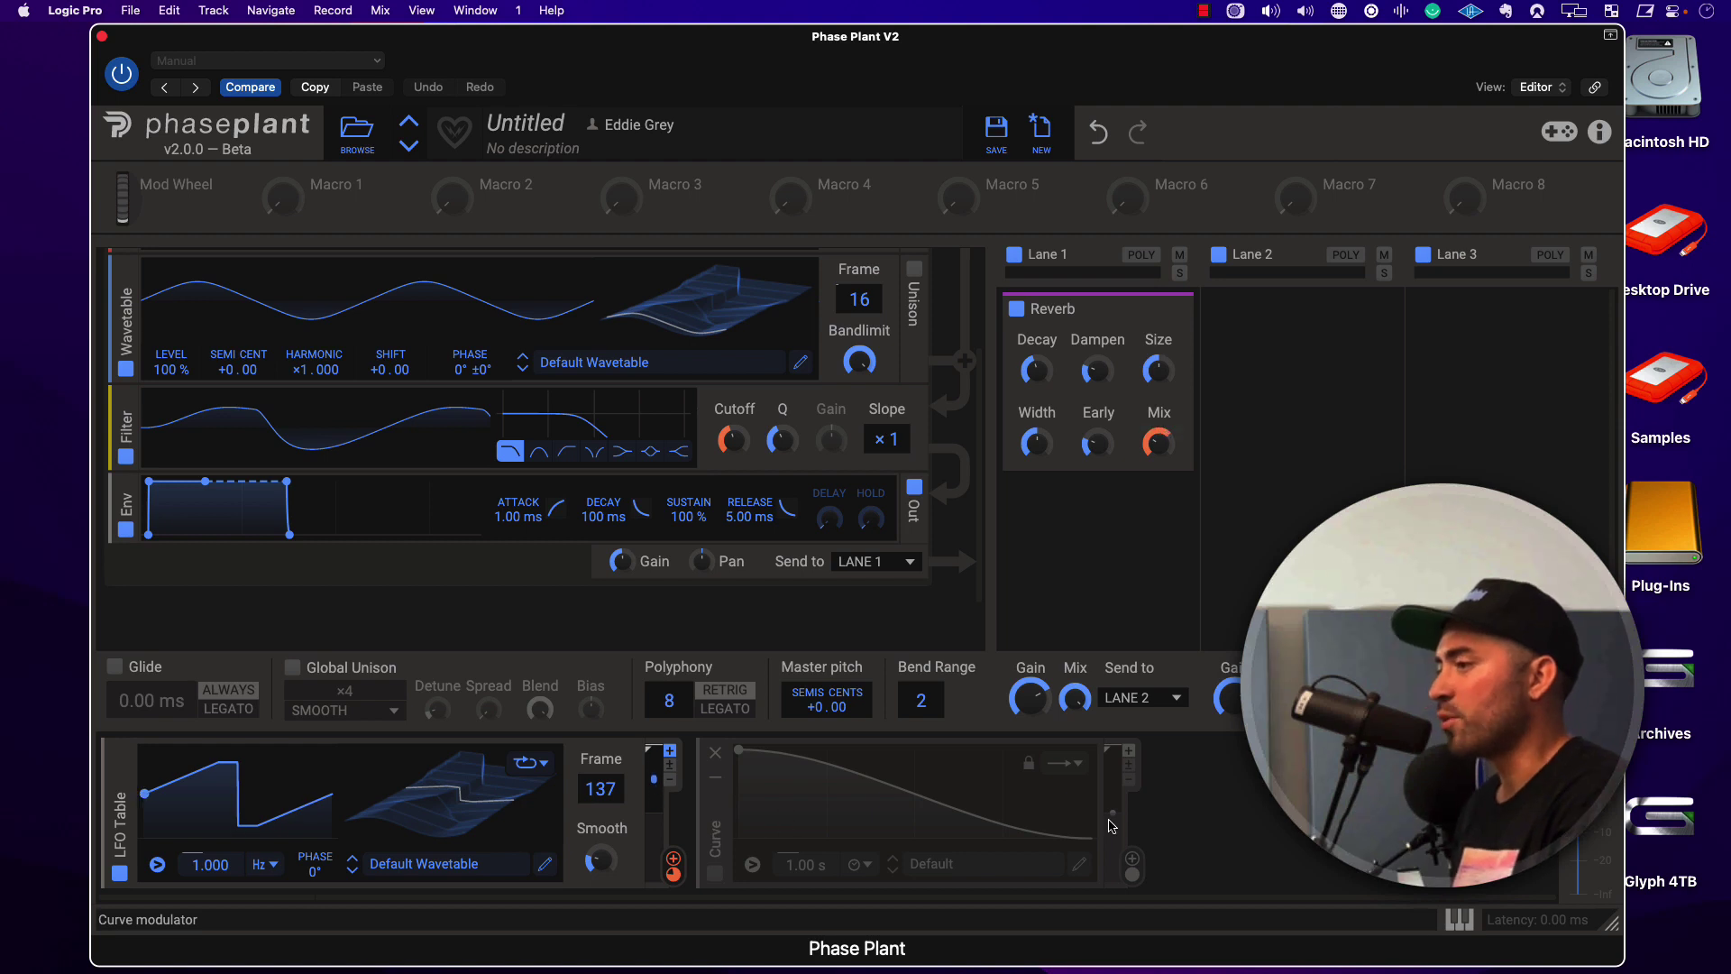
left_click(1177, 822)
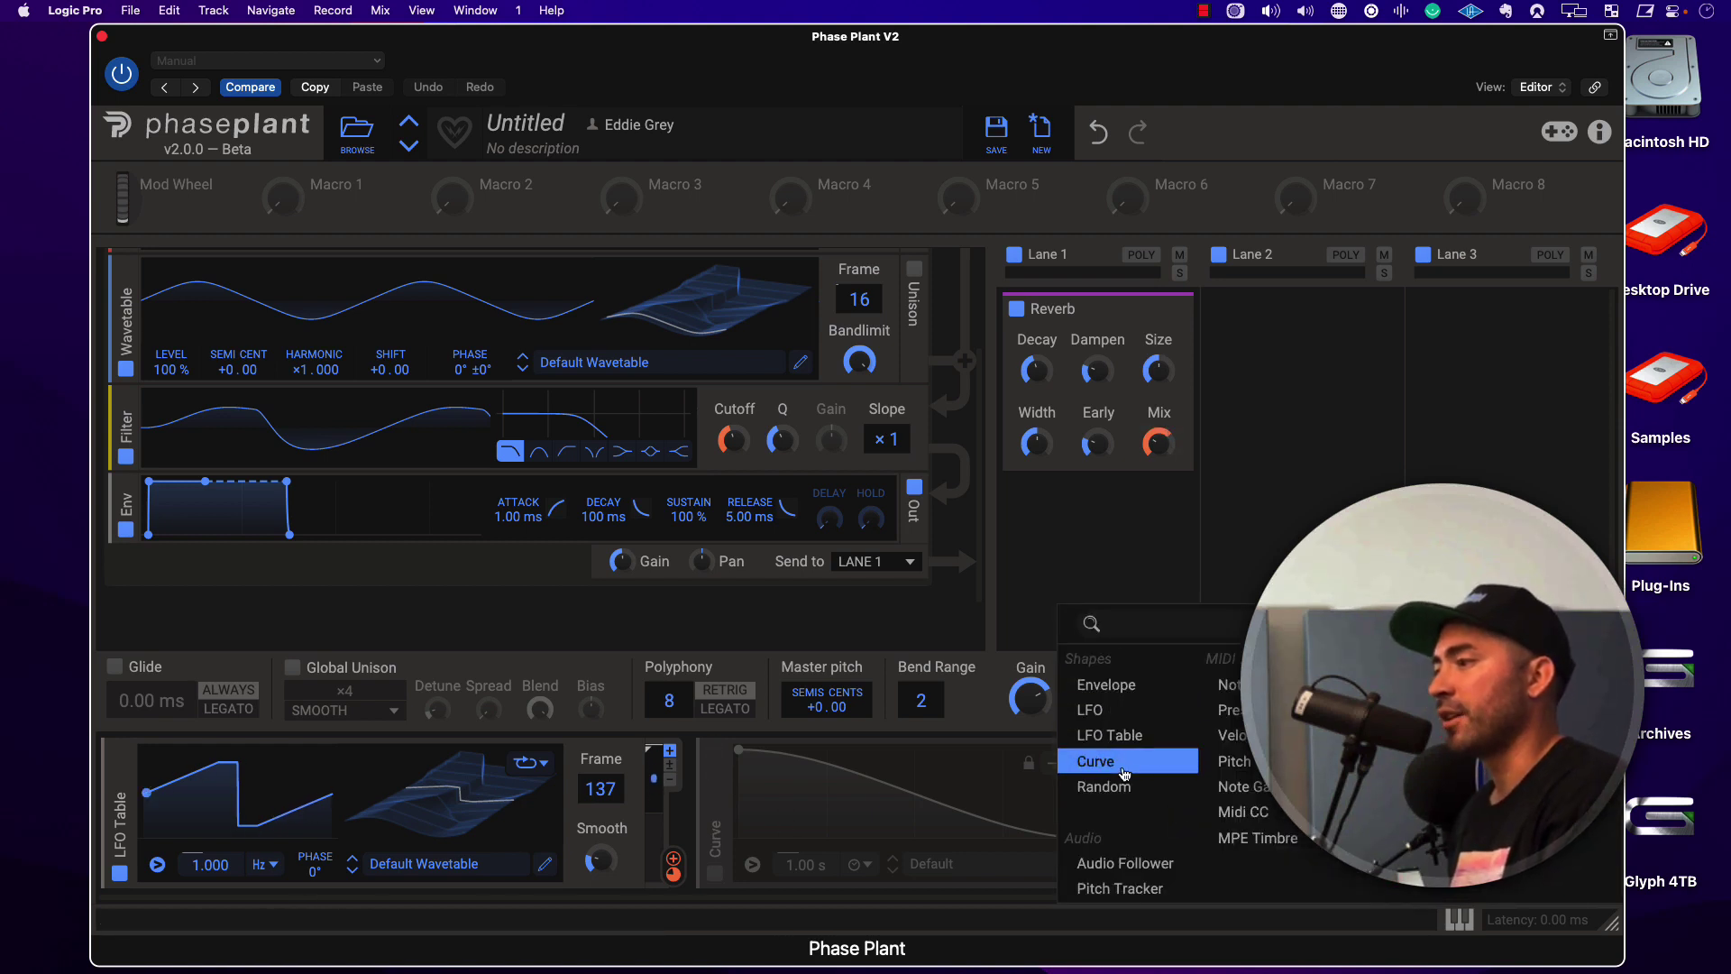
left_click(709, 811)
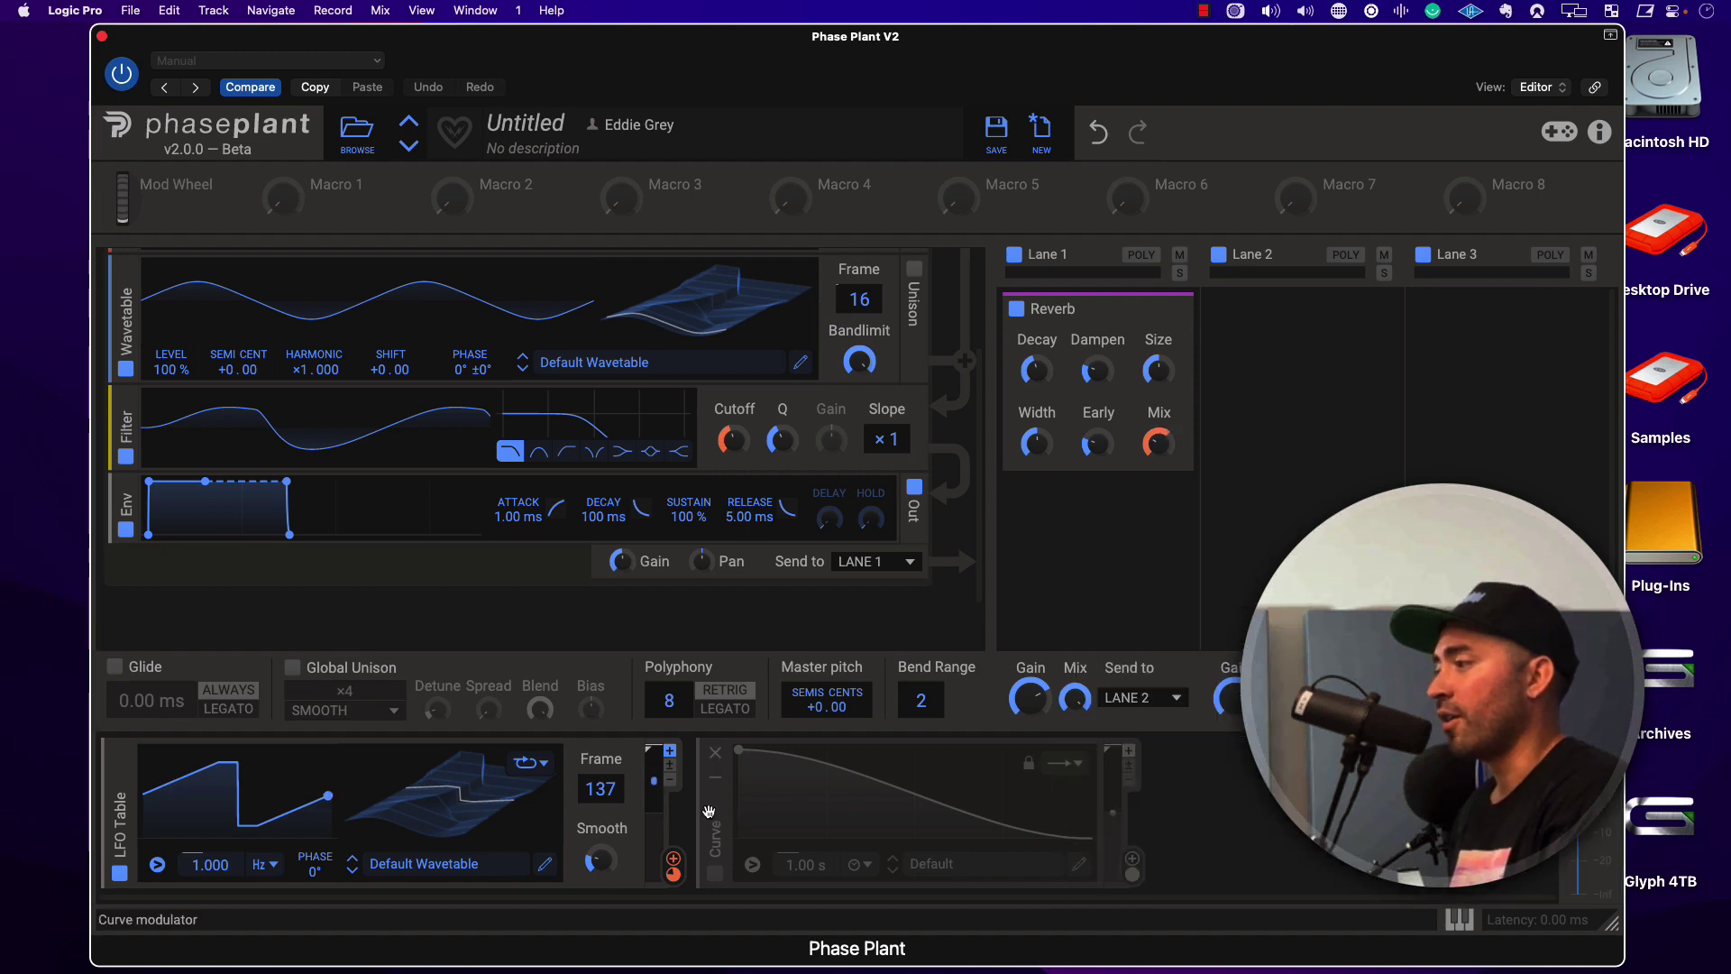
left_click(714, 873)
mouse_move(1131, 881)
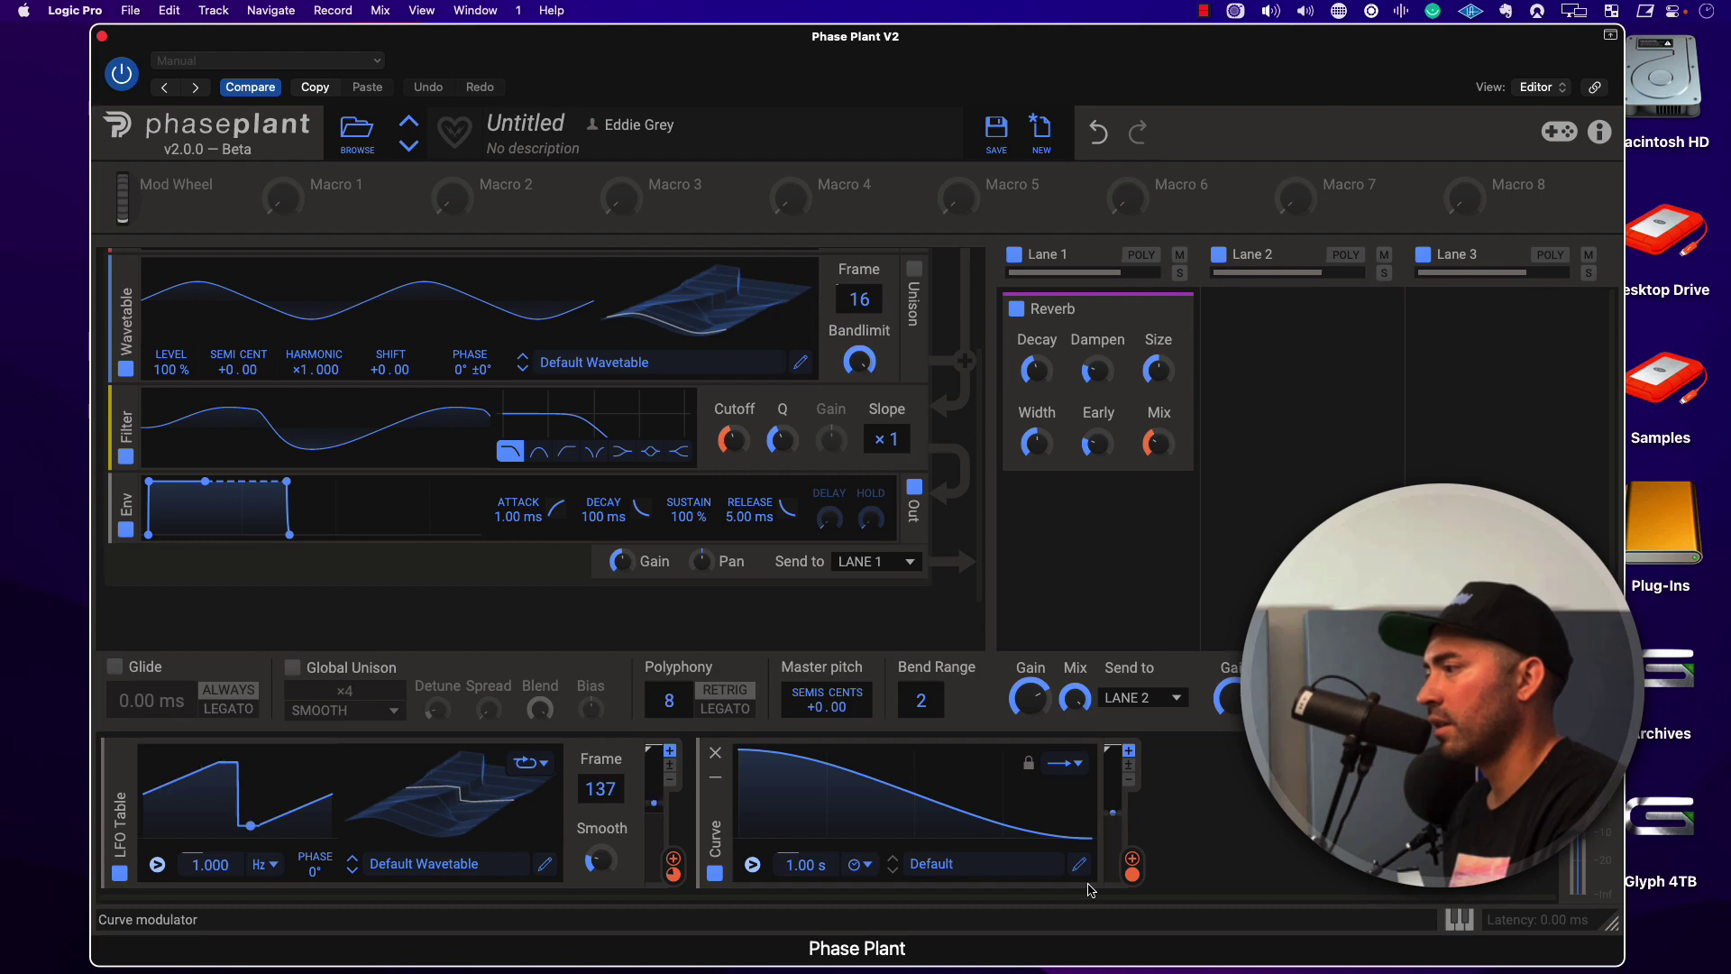
- Keep the Curve free-running and cycle its loop mode through Reverse, Ping Pong and Infinite
left_click(866, 866)
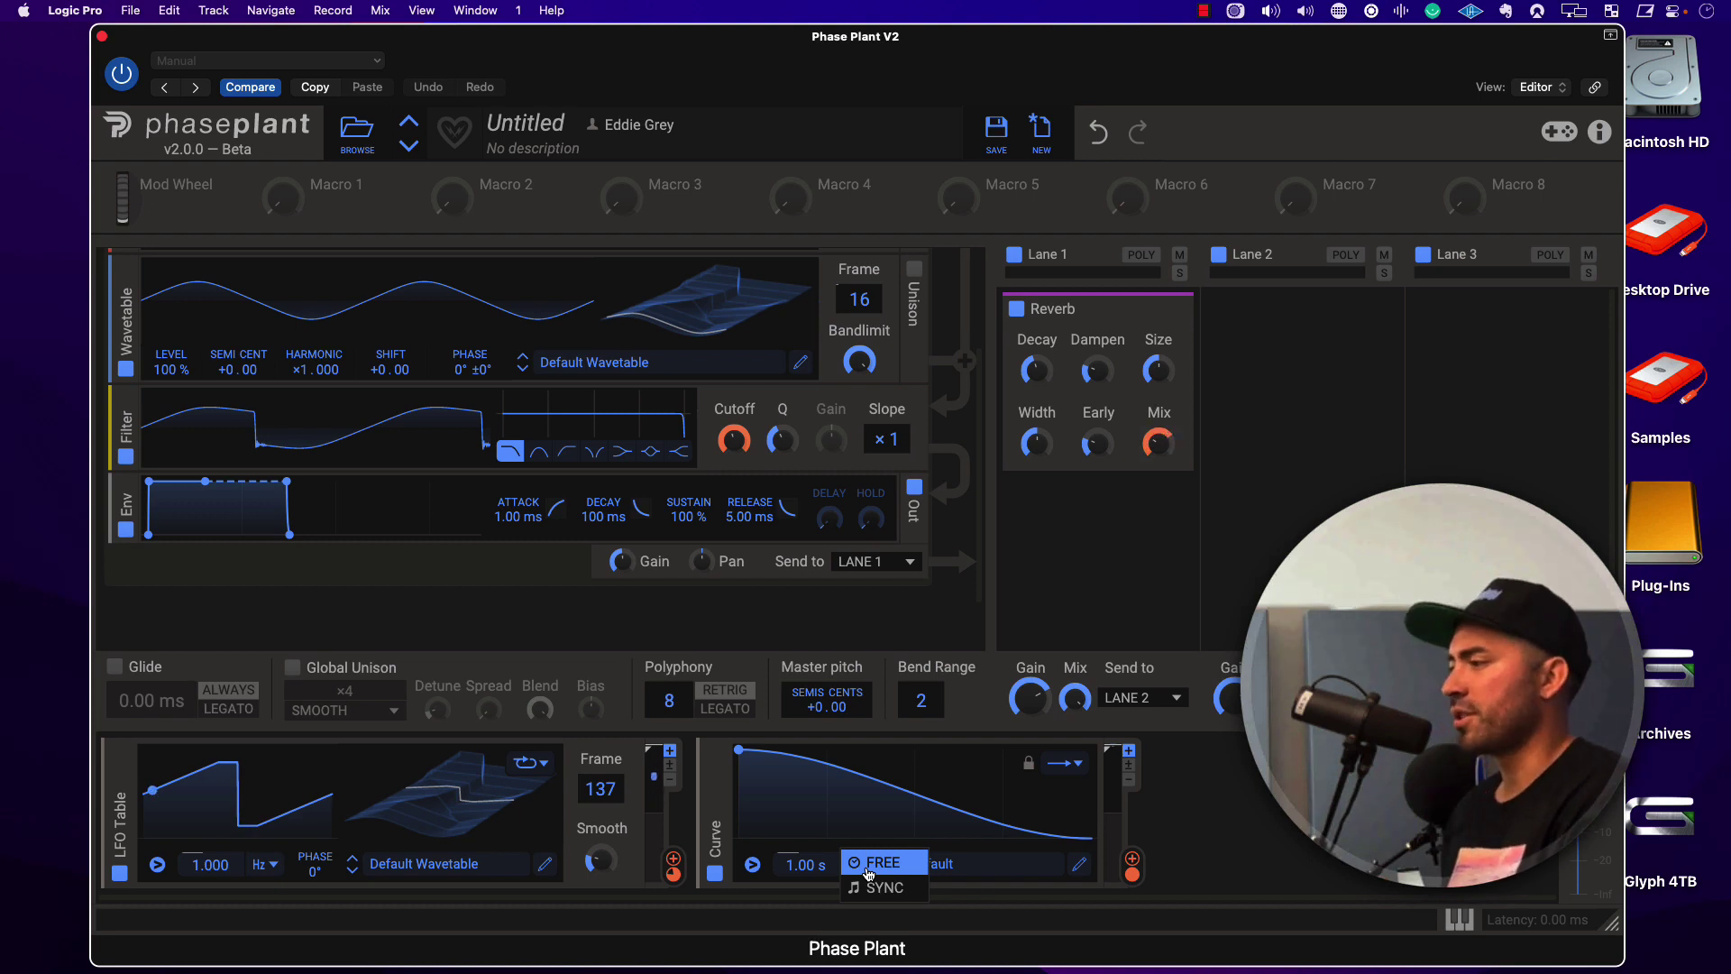
left_click(814, 863)
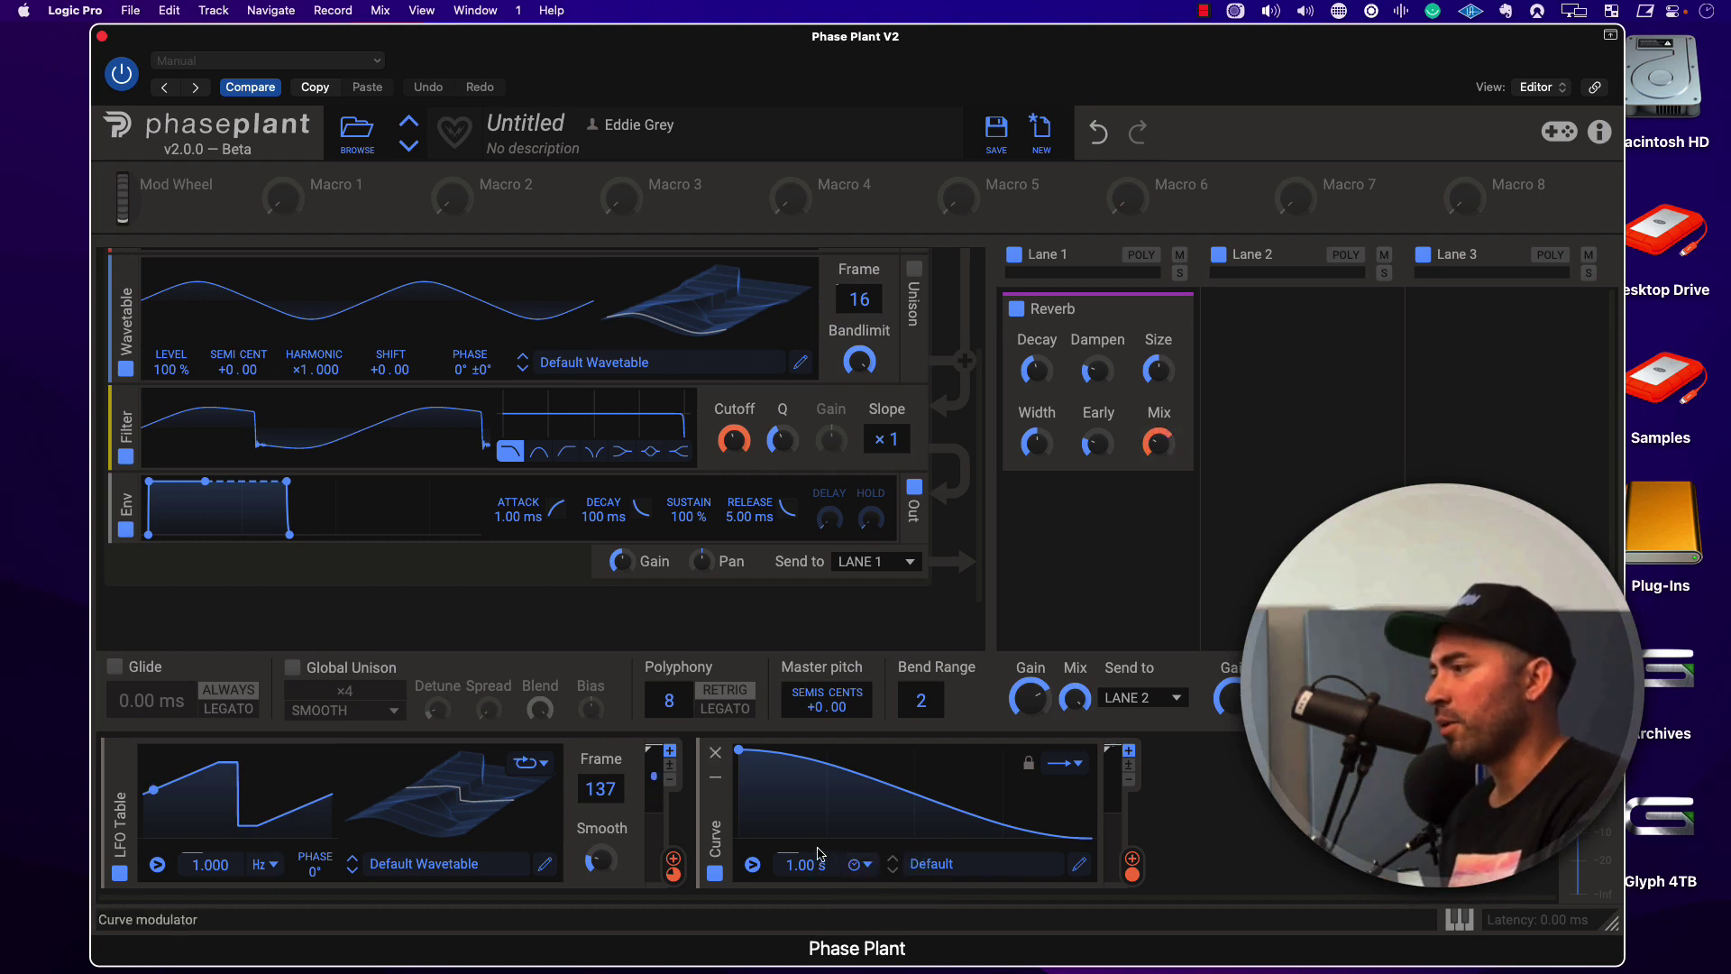
left_click(1064, 762)
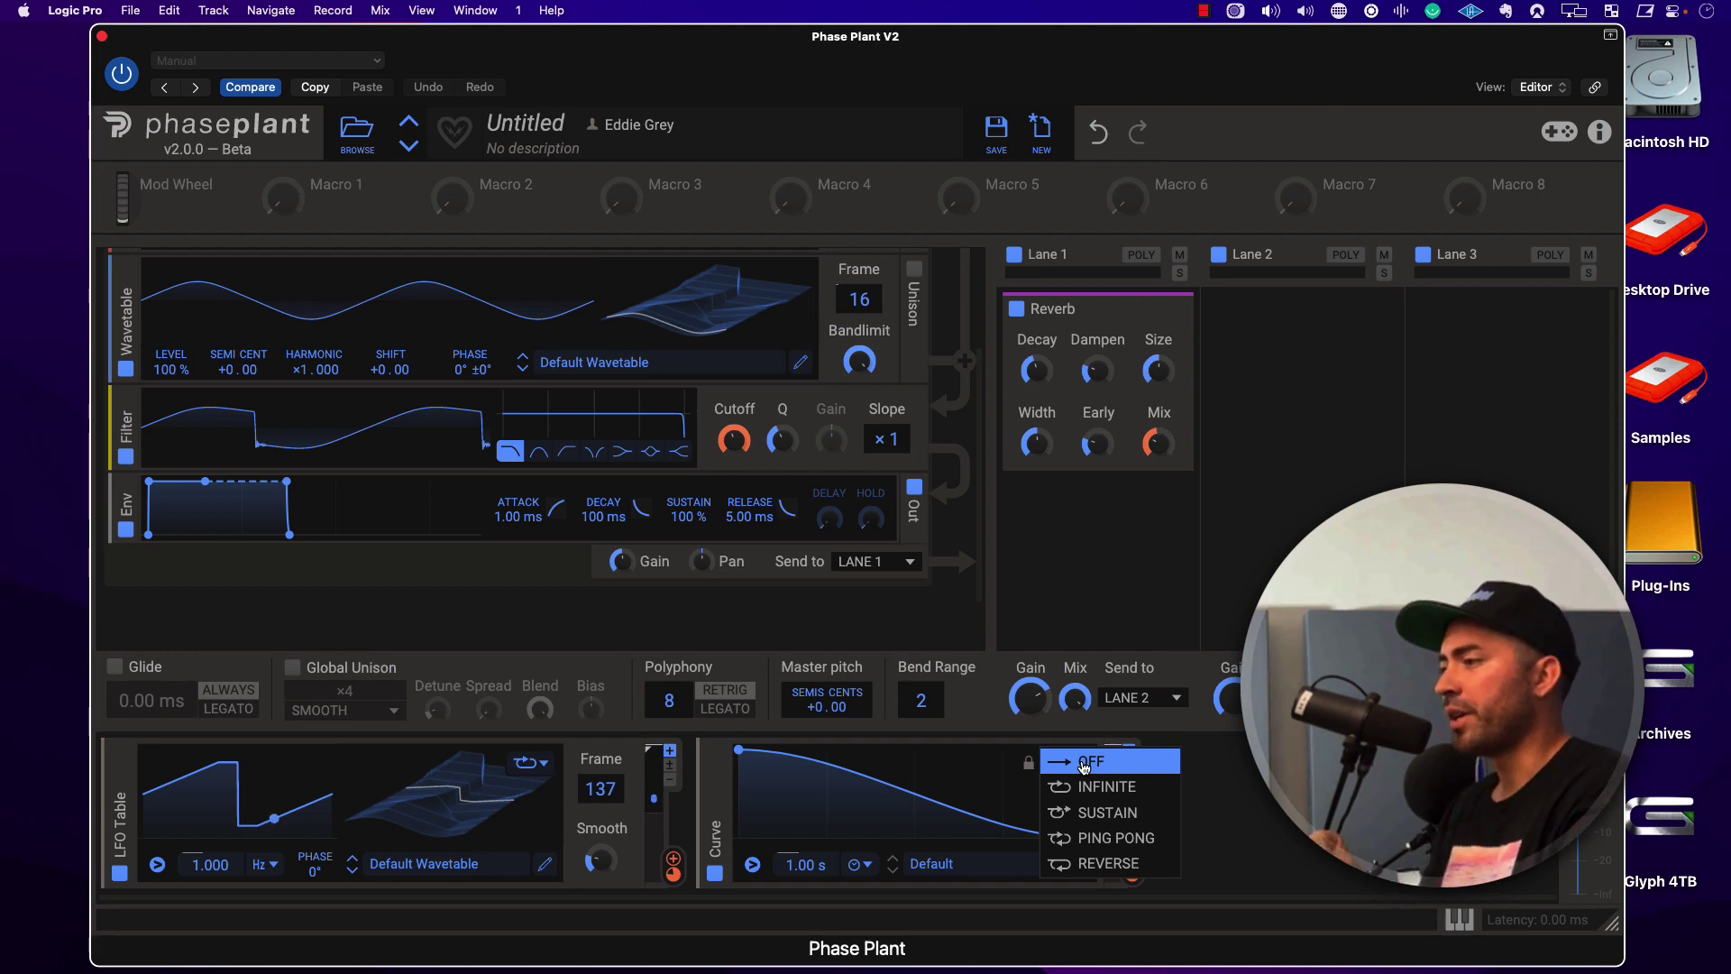
left_click(1102, 863)
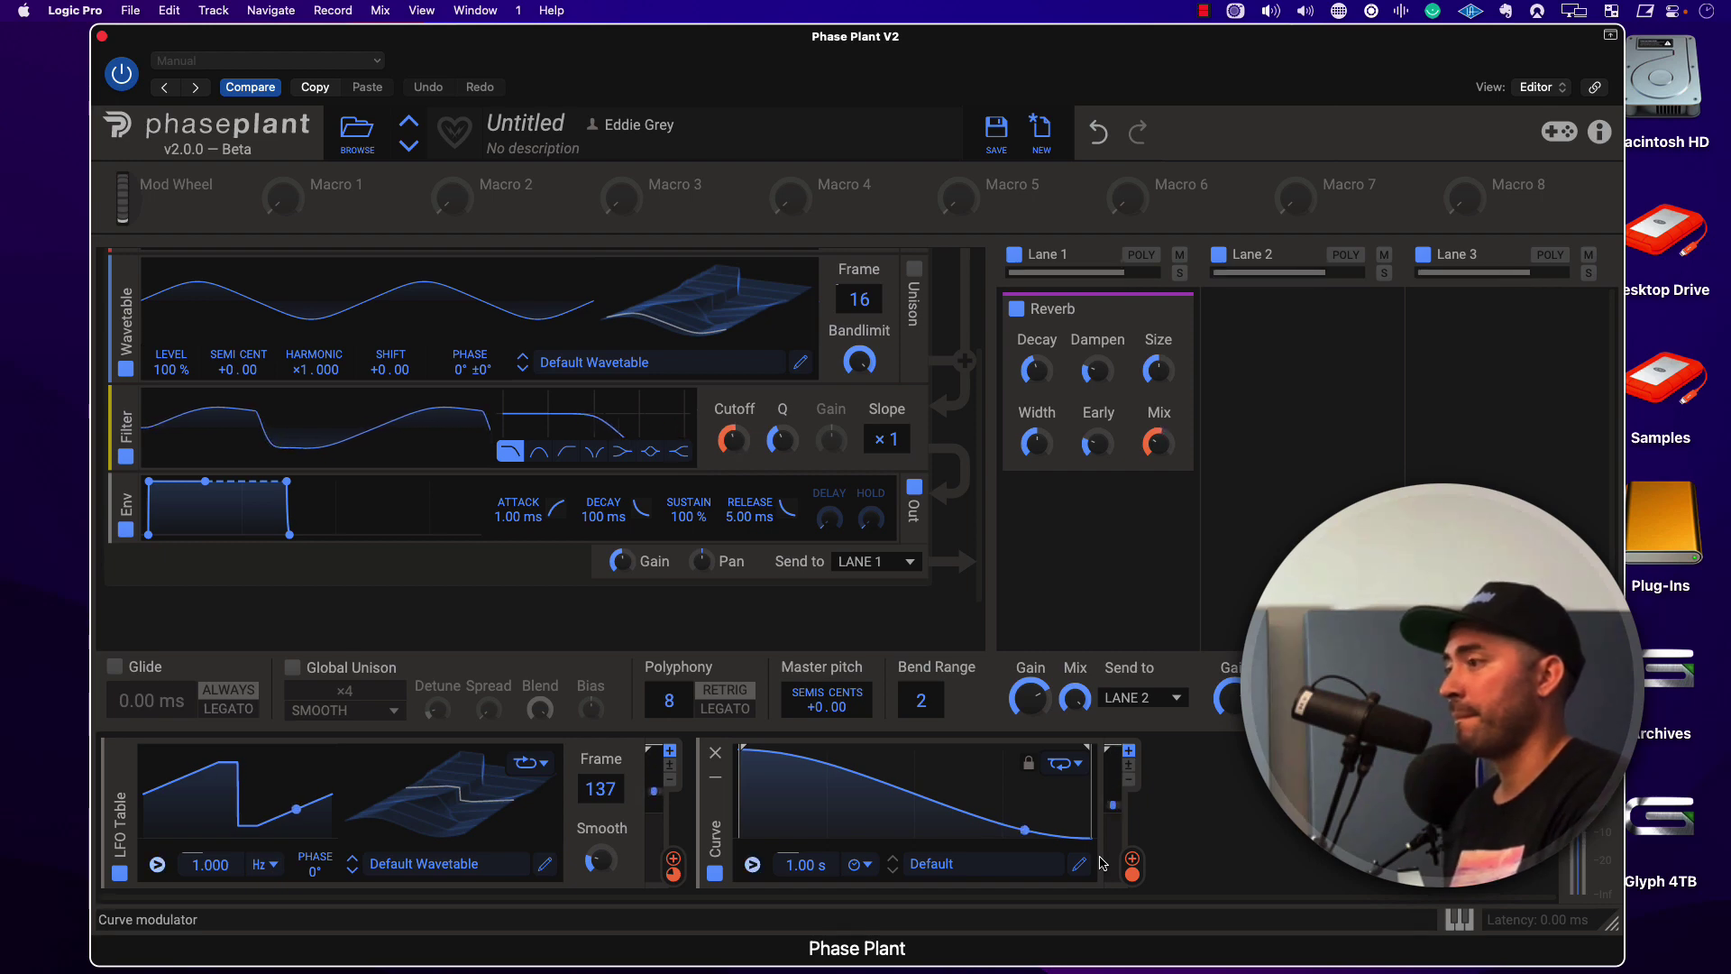
left_click(1054, 767)
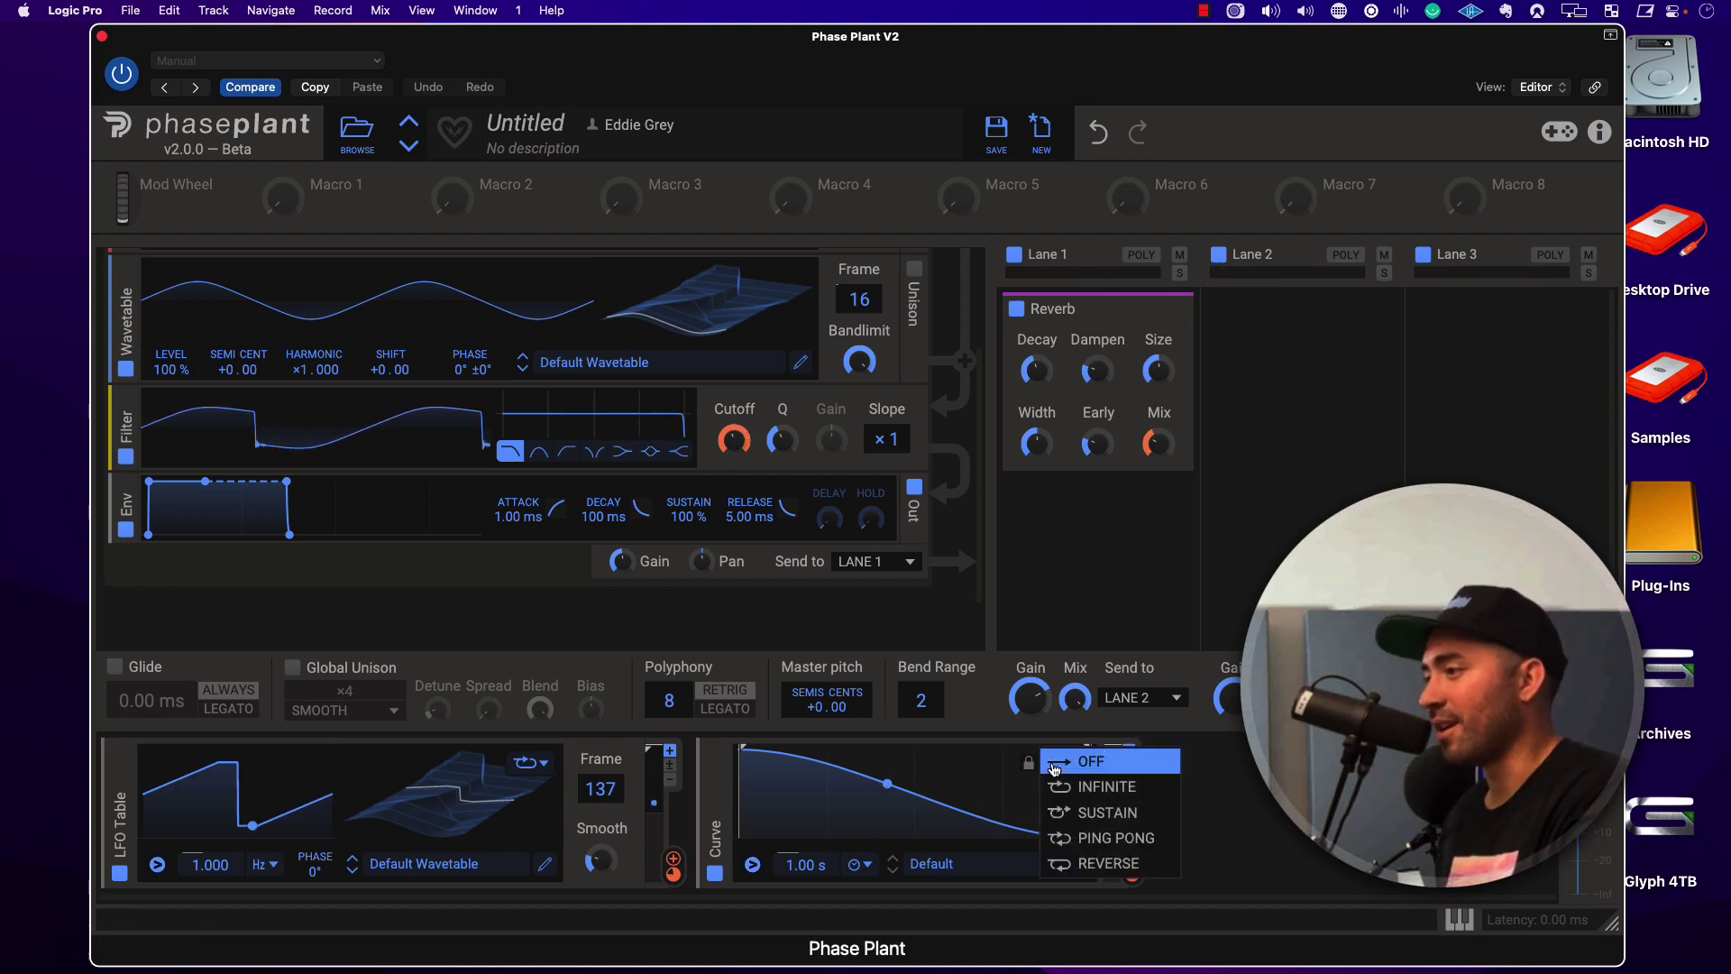
left_click(1099, 849)
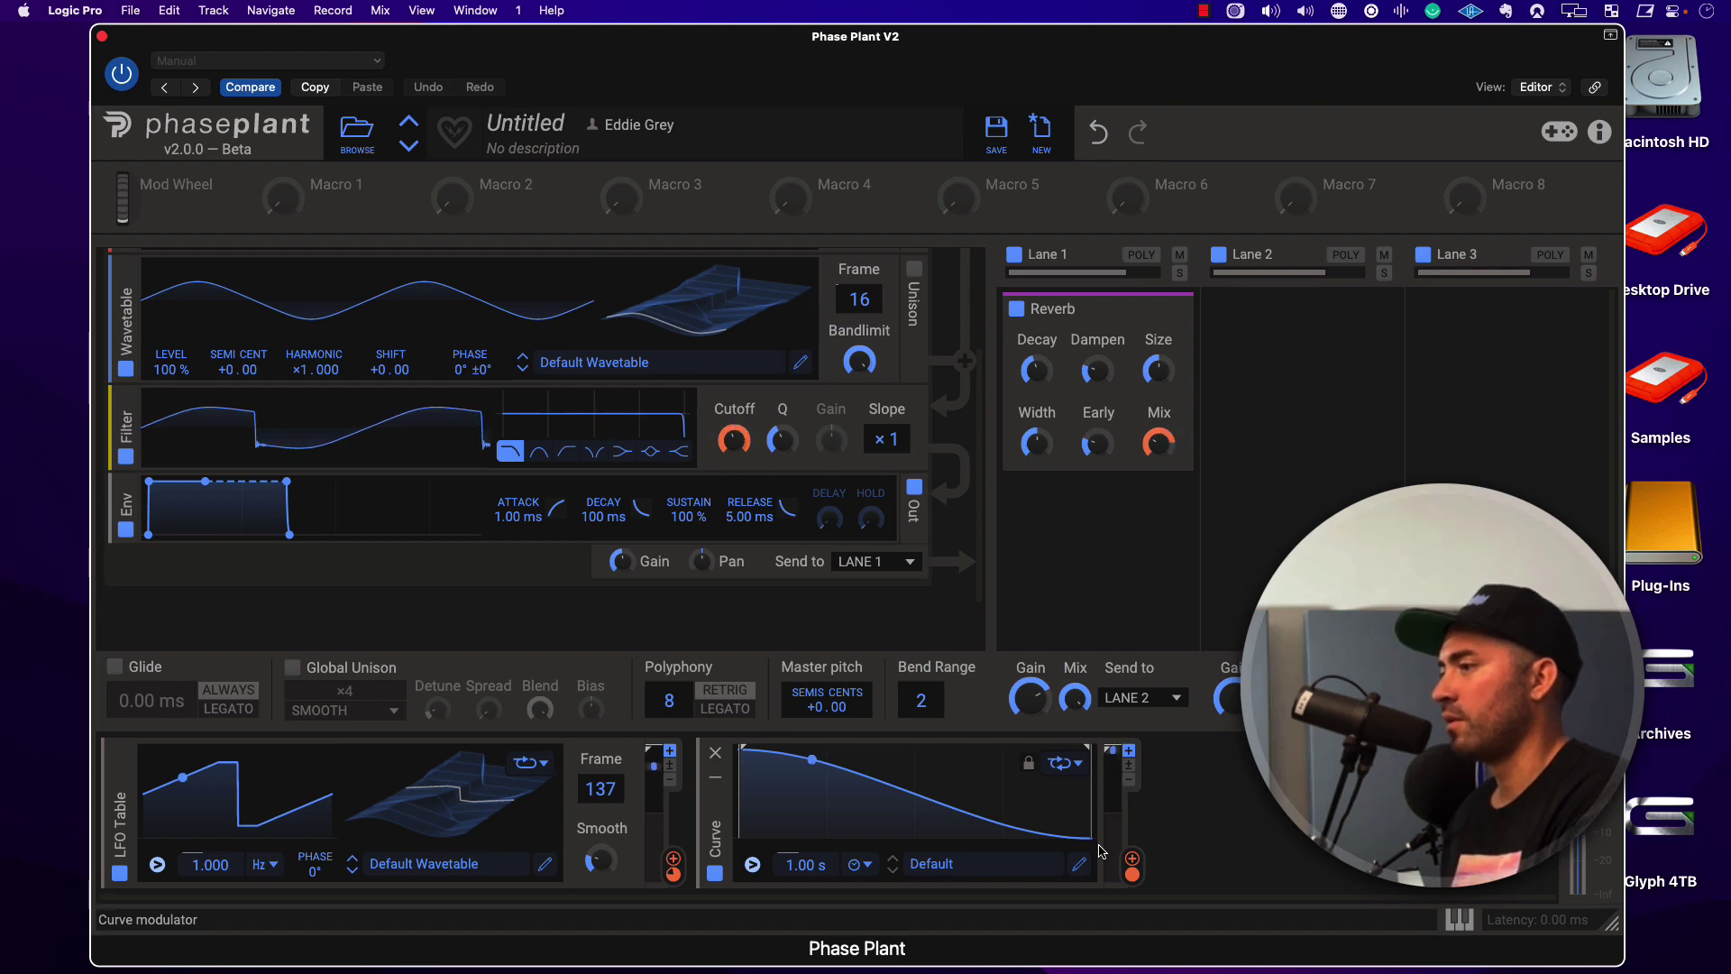
left_click(1060, 763)
left_click(1082, 789)
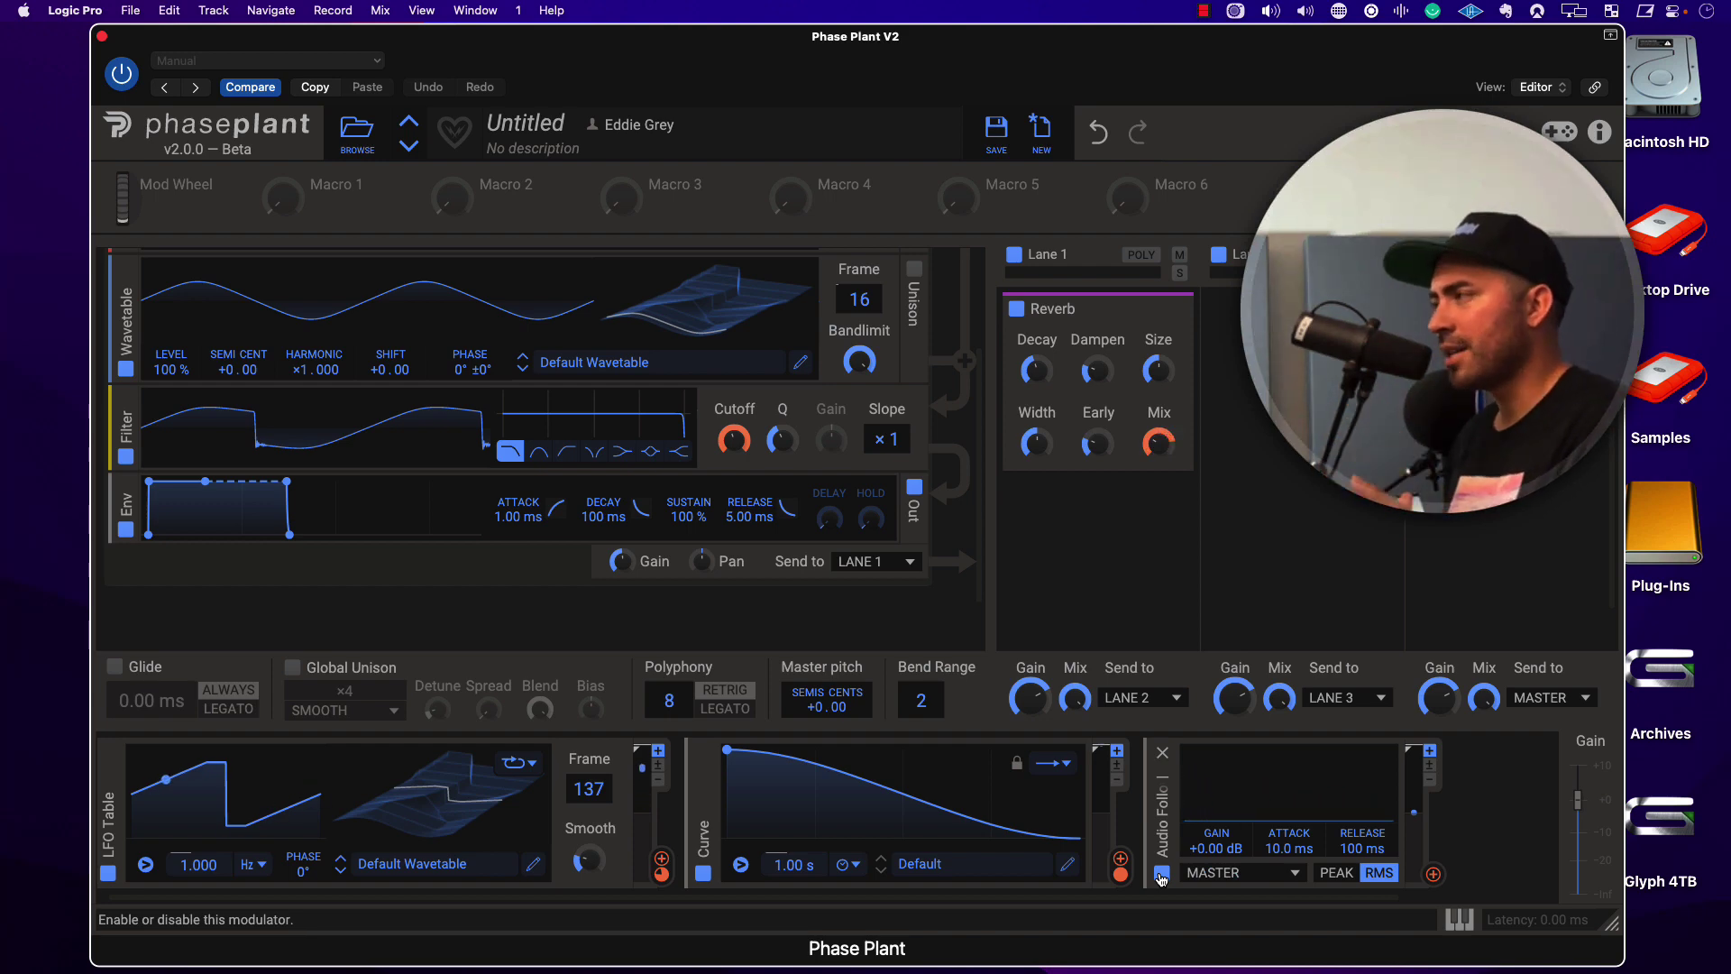
- Link the Audio Follower to the wavetable's SEMI CENT at a +13.73 amount
left_click(1434, 845)
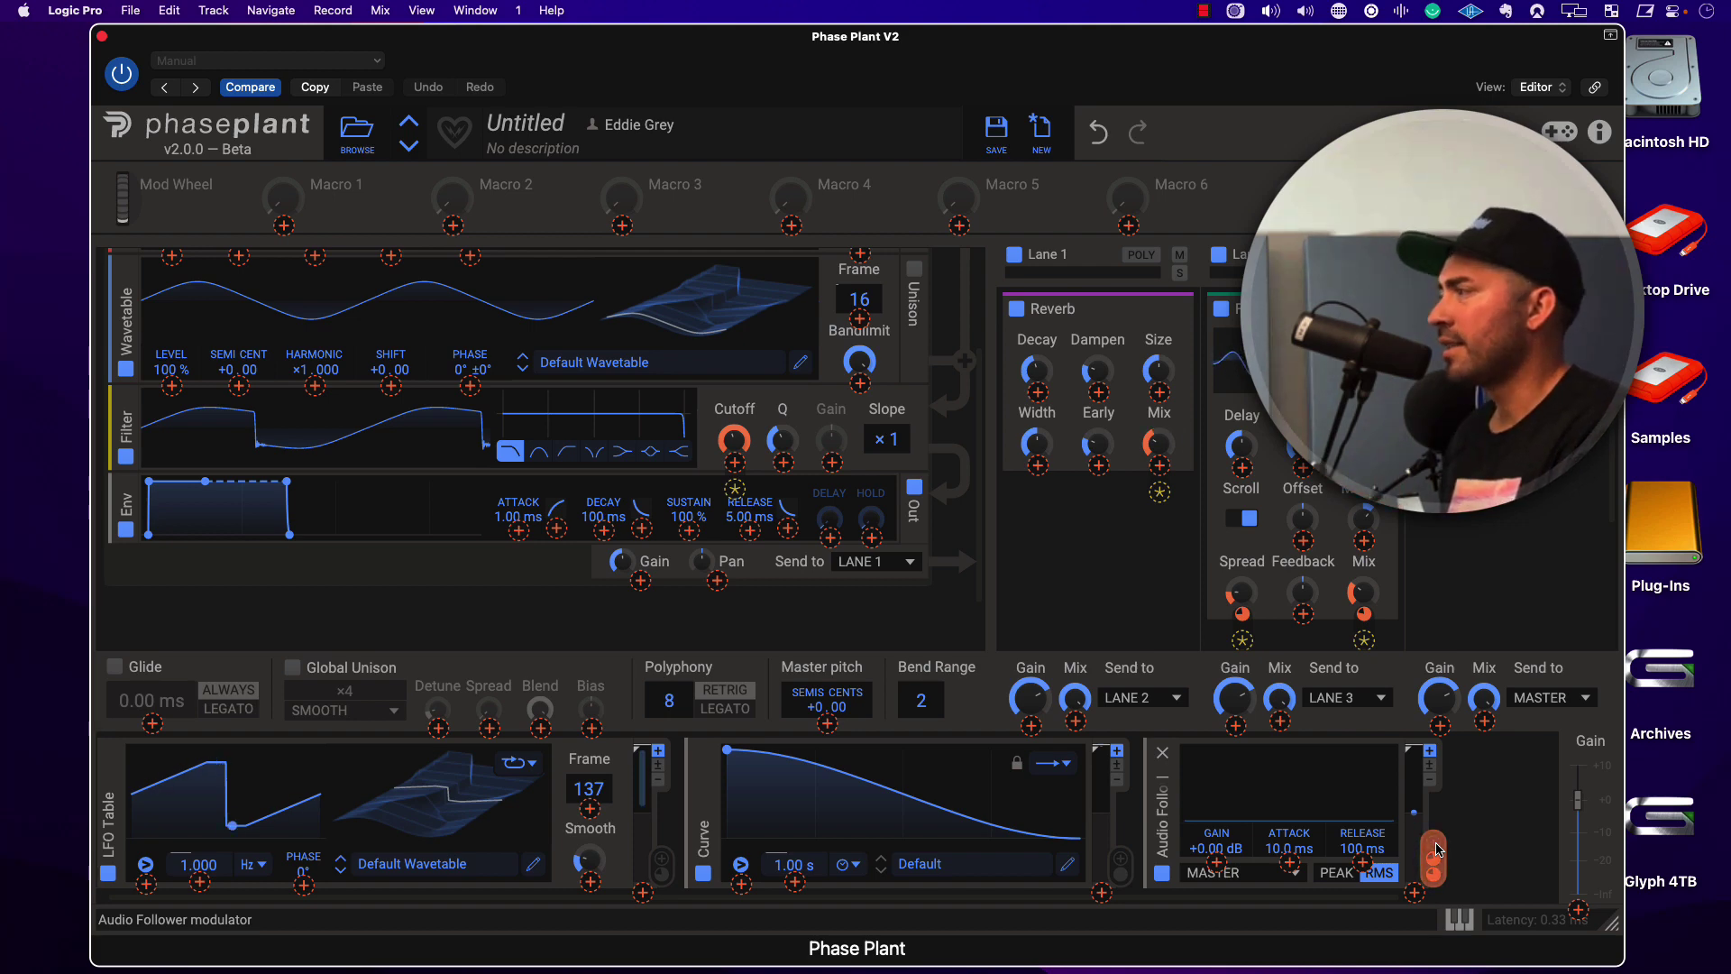
left_click(238, 386)
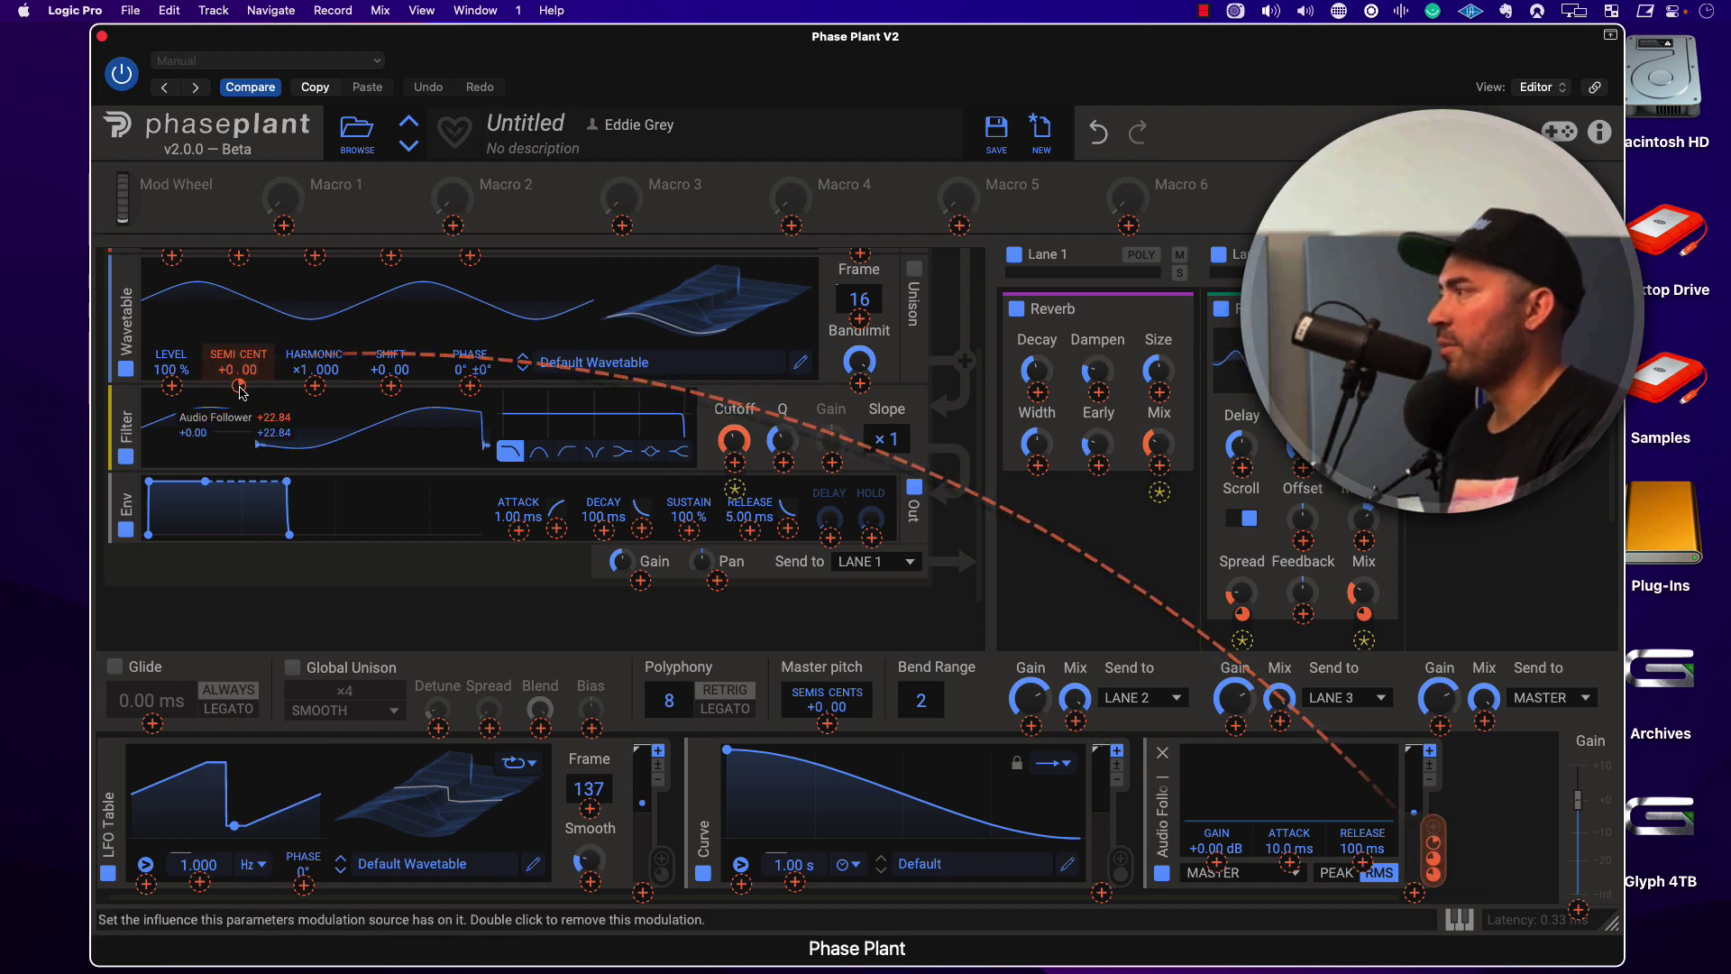
left_click_drag(242, 390, 242, 345)
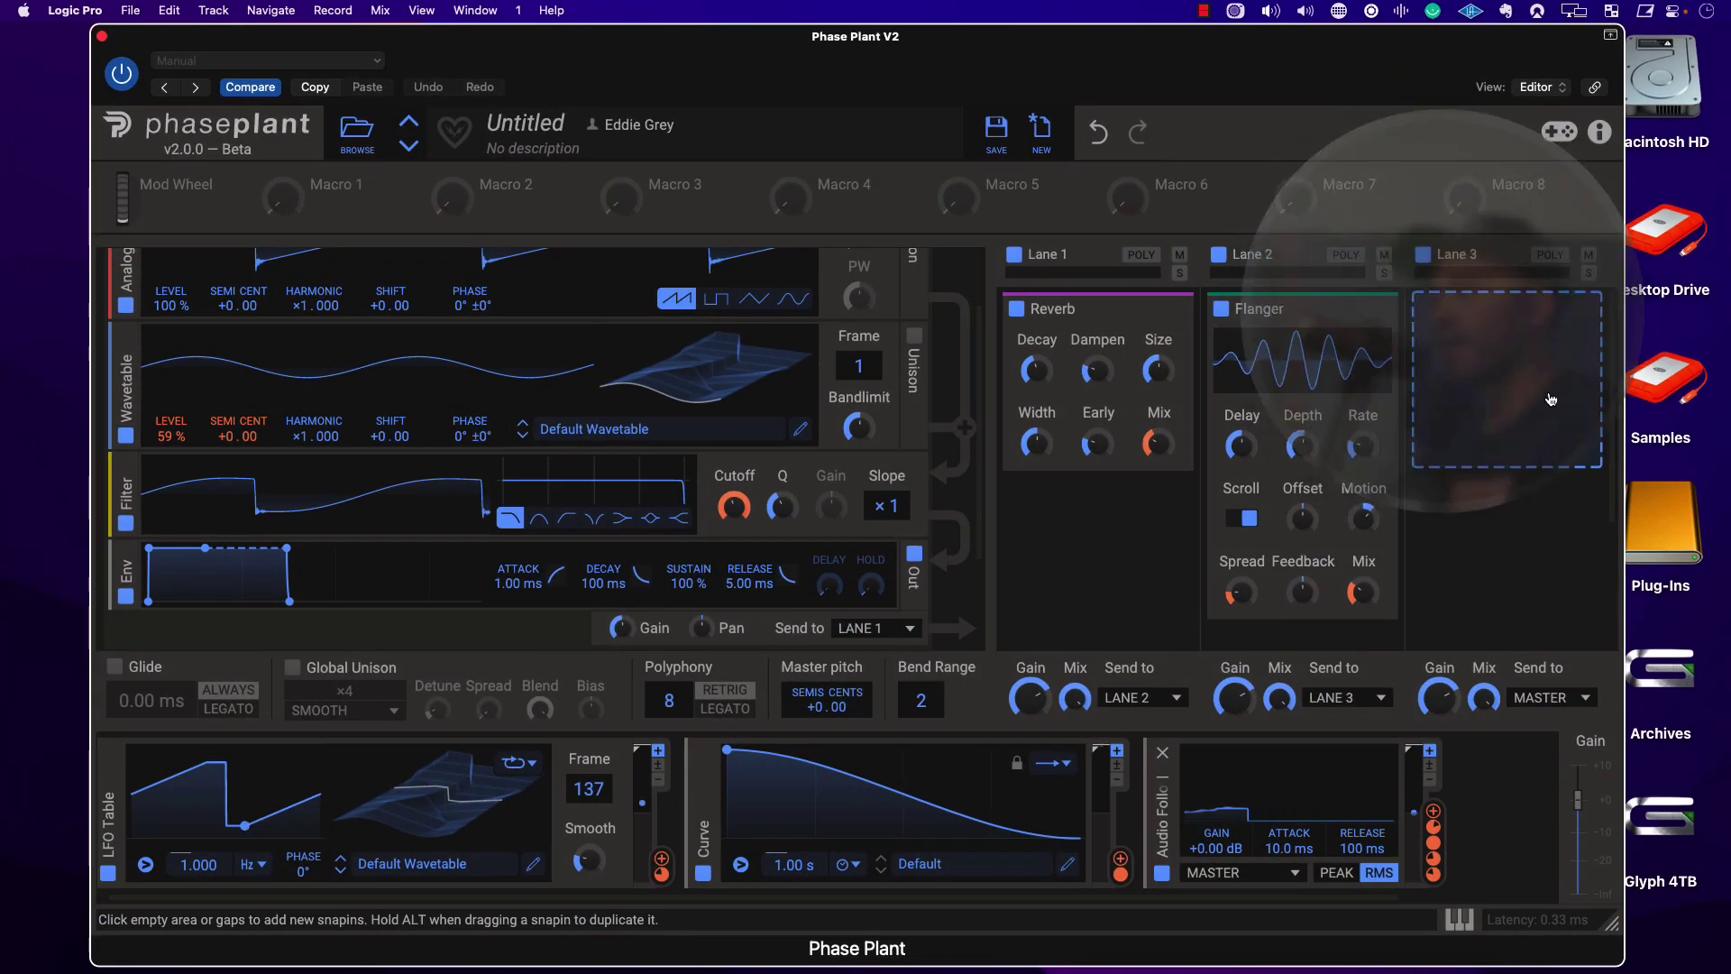
- Add an effect to Lane 3, route the Curve to filter cutoff, and set Q to 1.365
left_click(1550, 398)
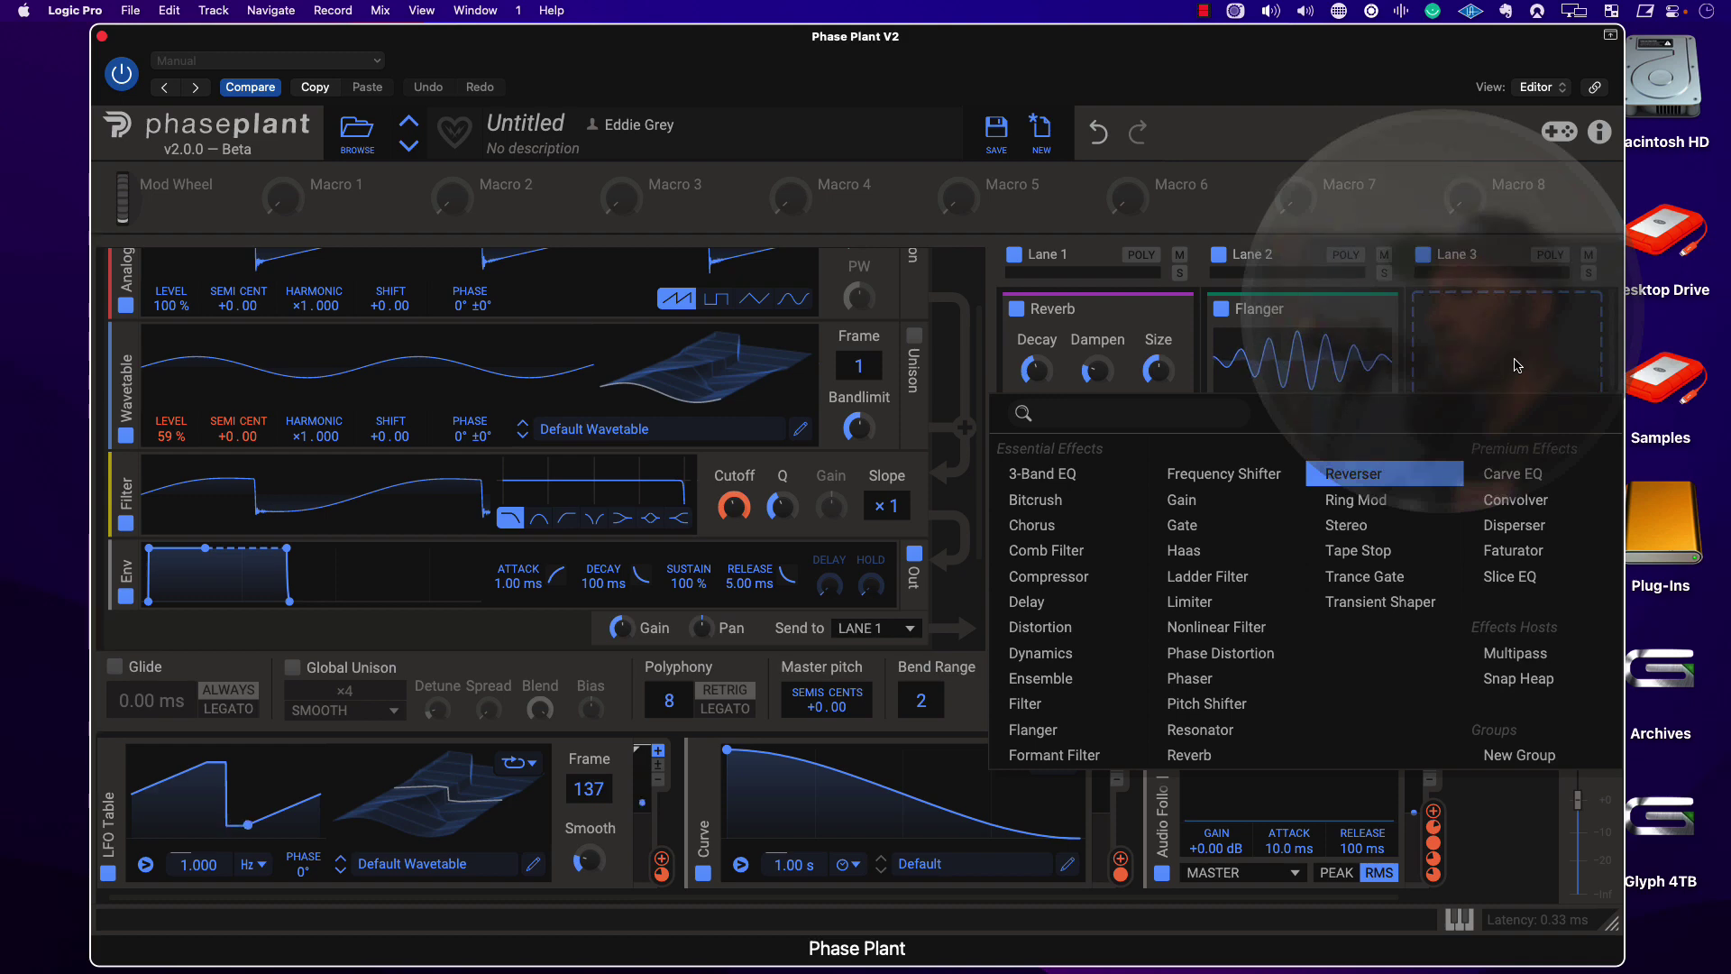
left_click(1384, 473)
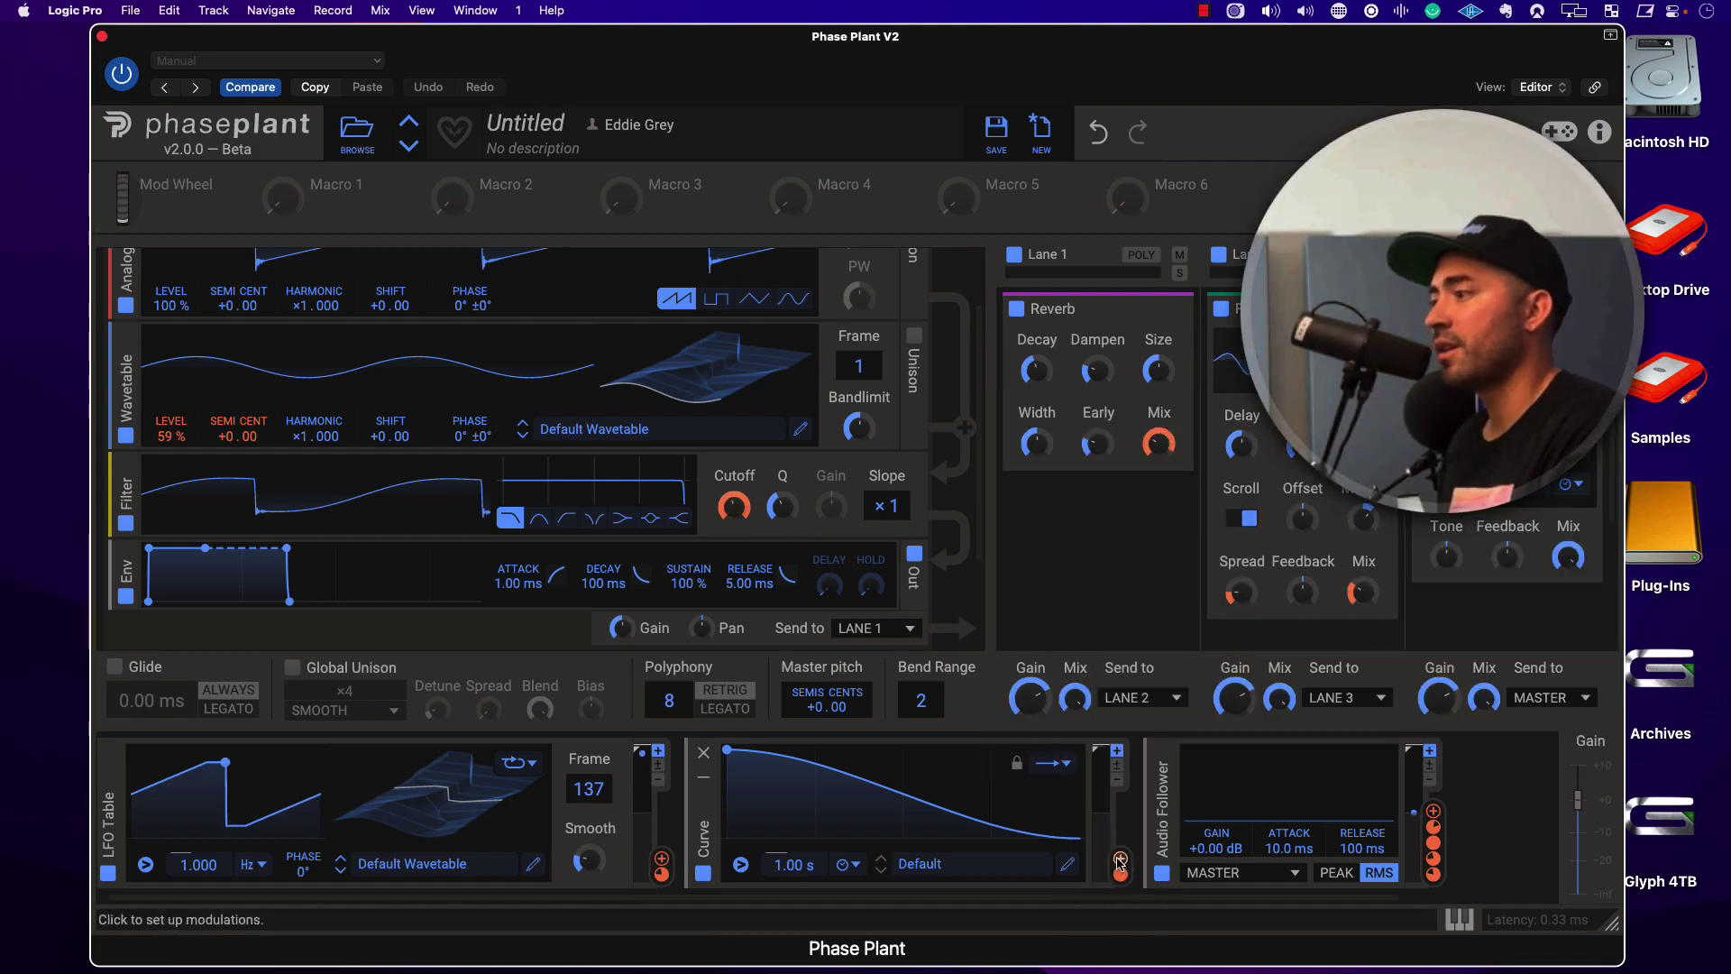
left_click_drag(1118, 862, 1567, 557)
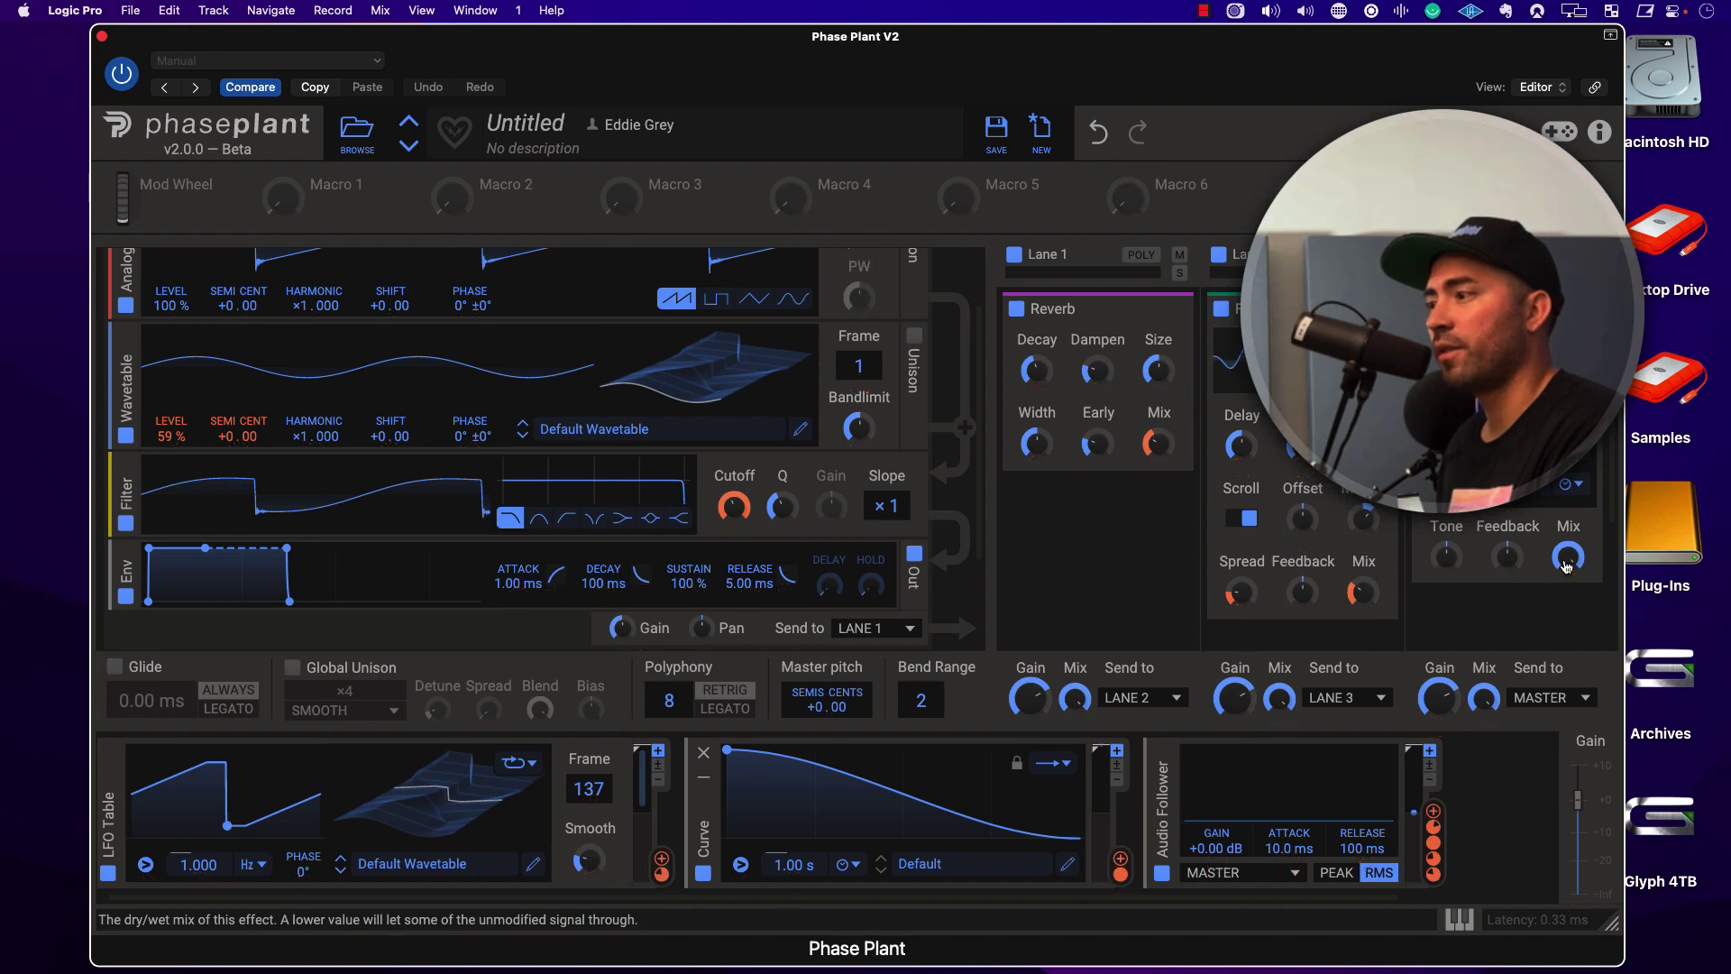
left_click_drag(1120, 864, 1569, 581)
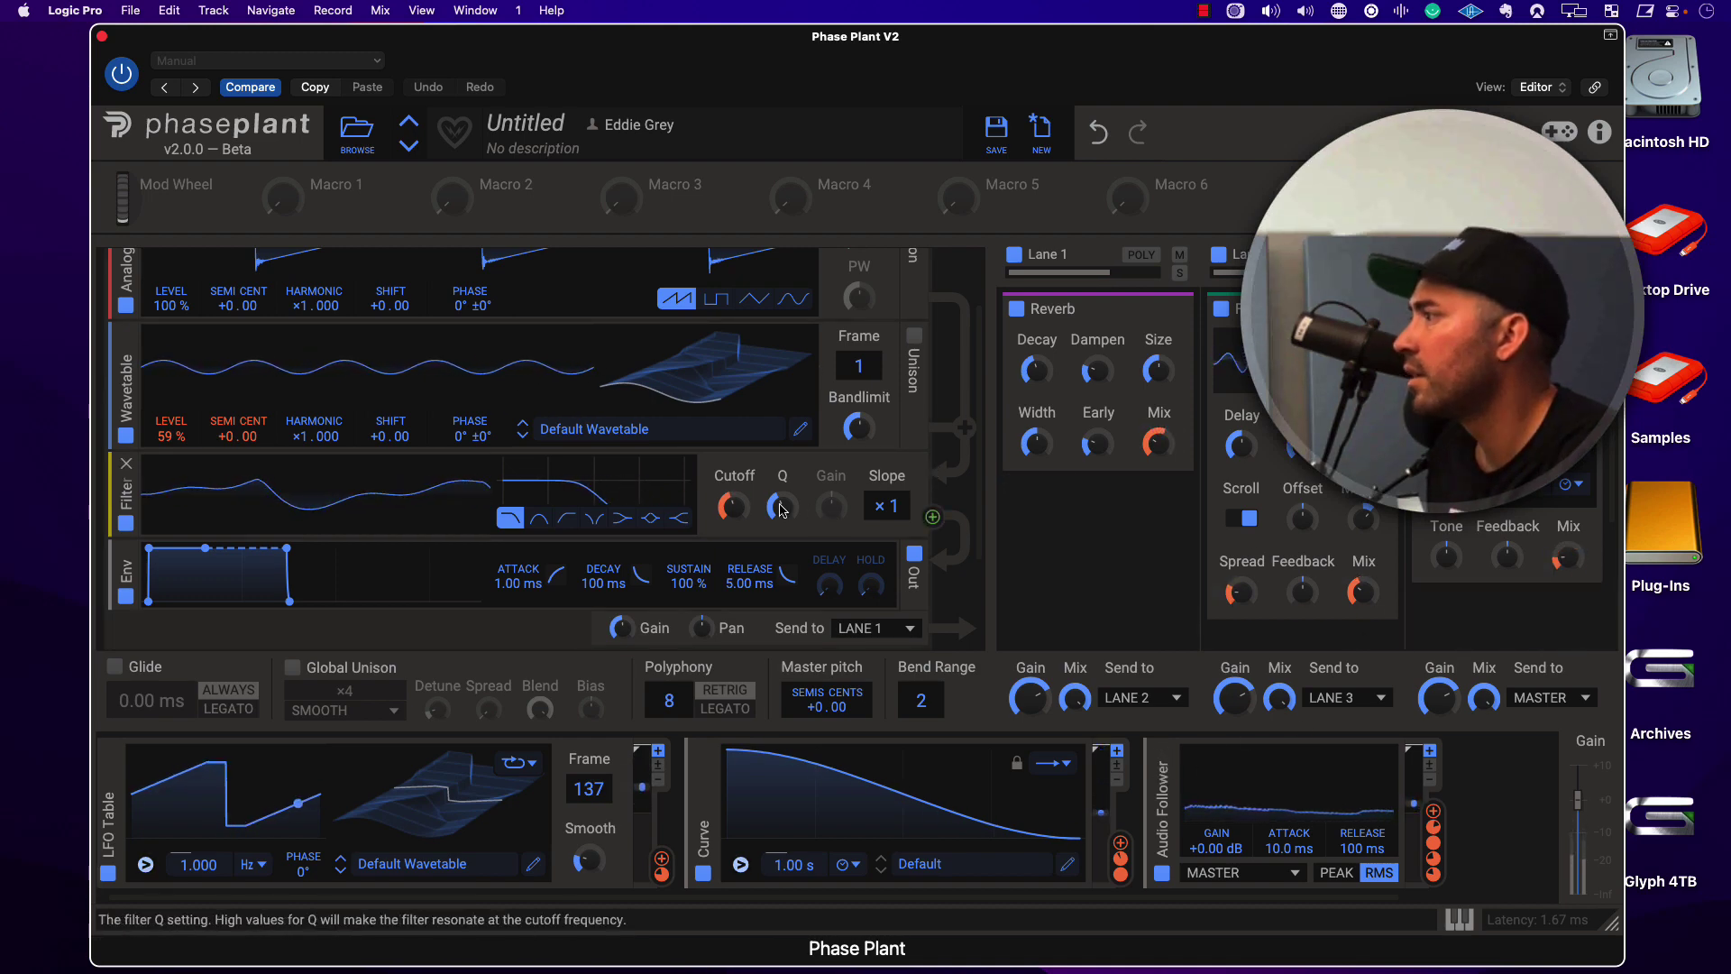
left_click_drag(780, 511, 781, 508)
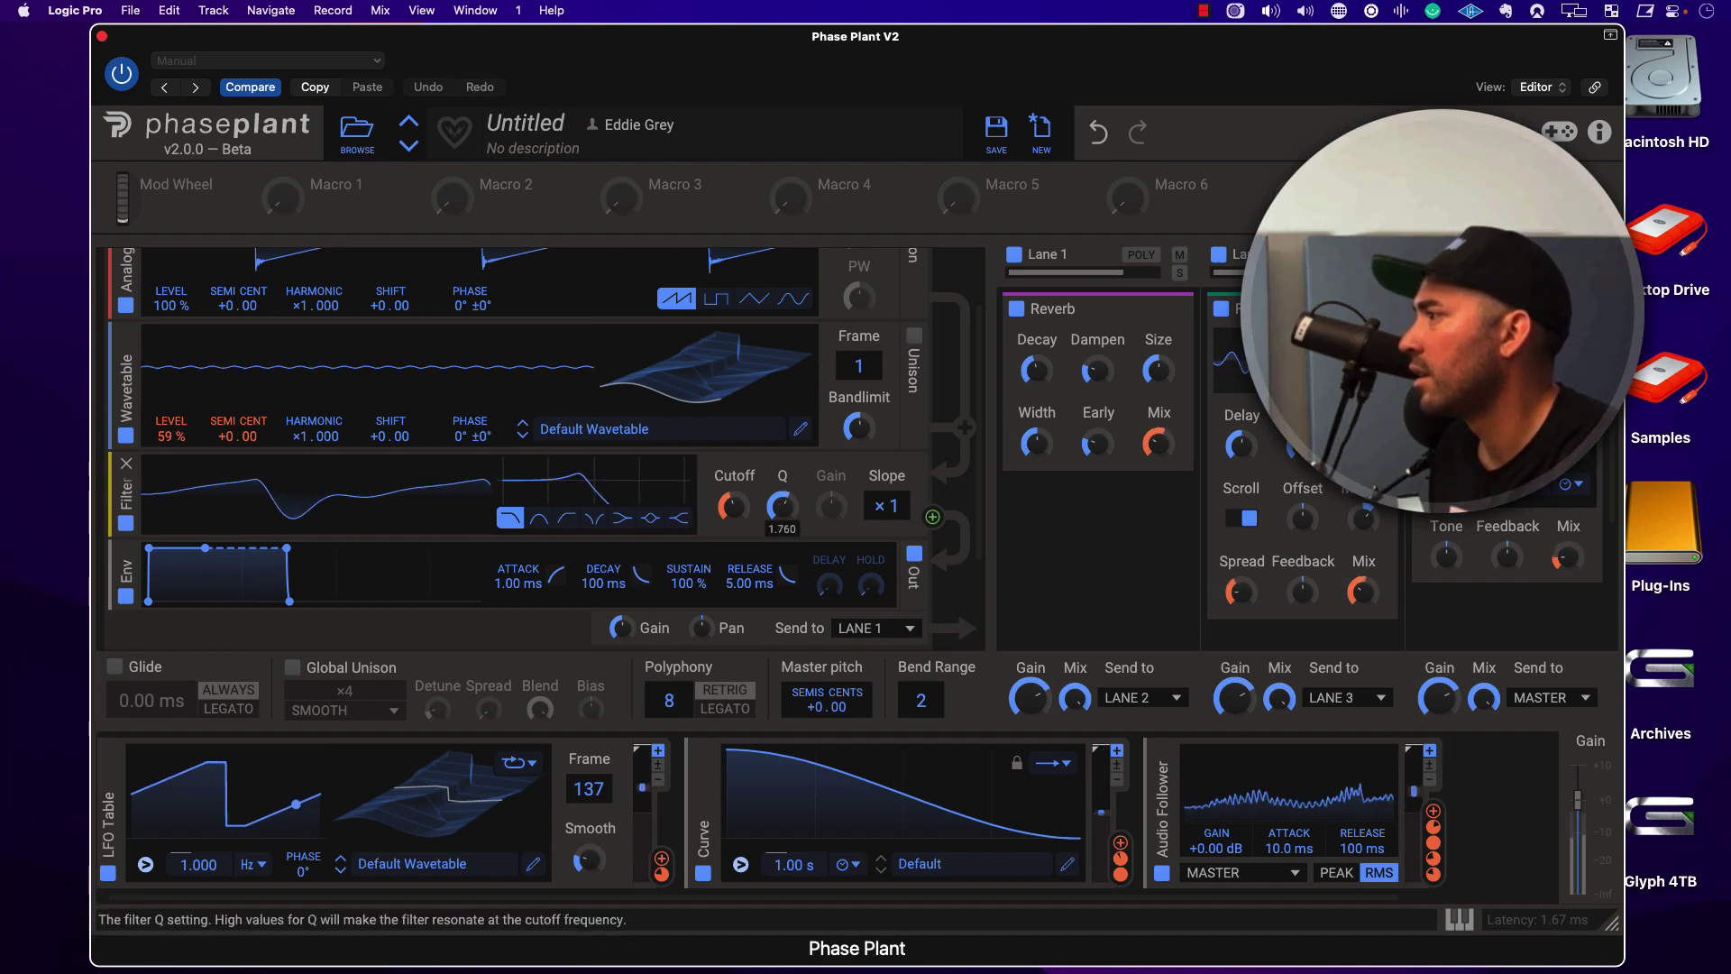
left_click_drag(781, 505, 781, 509)
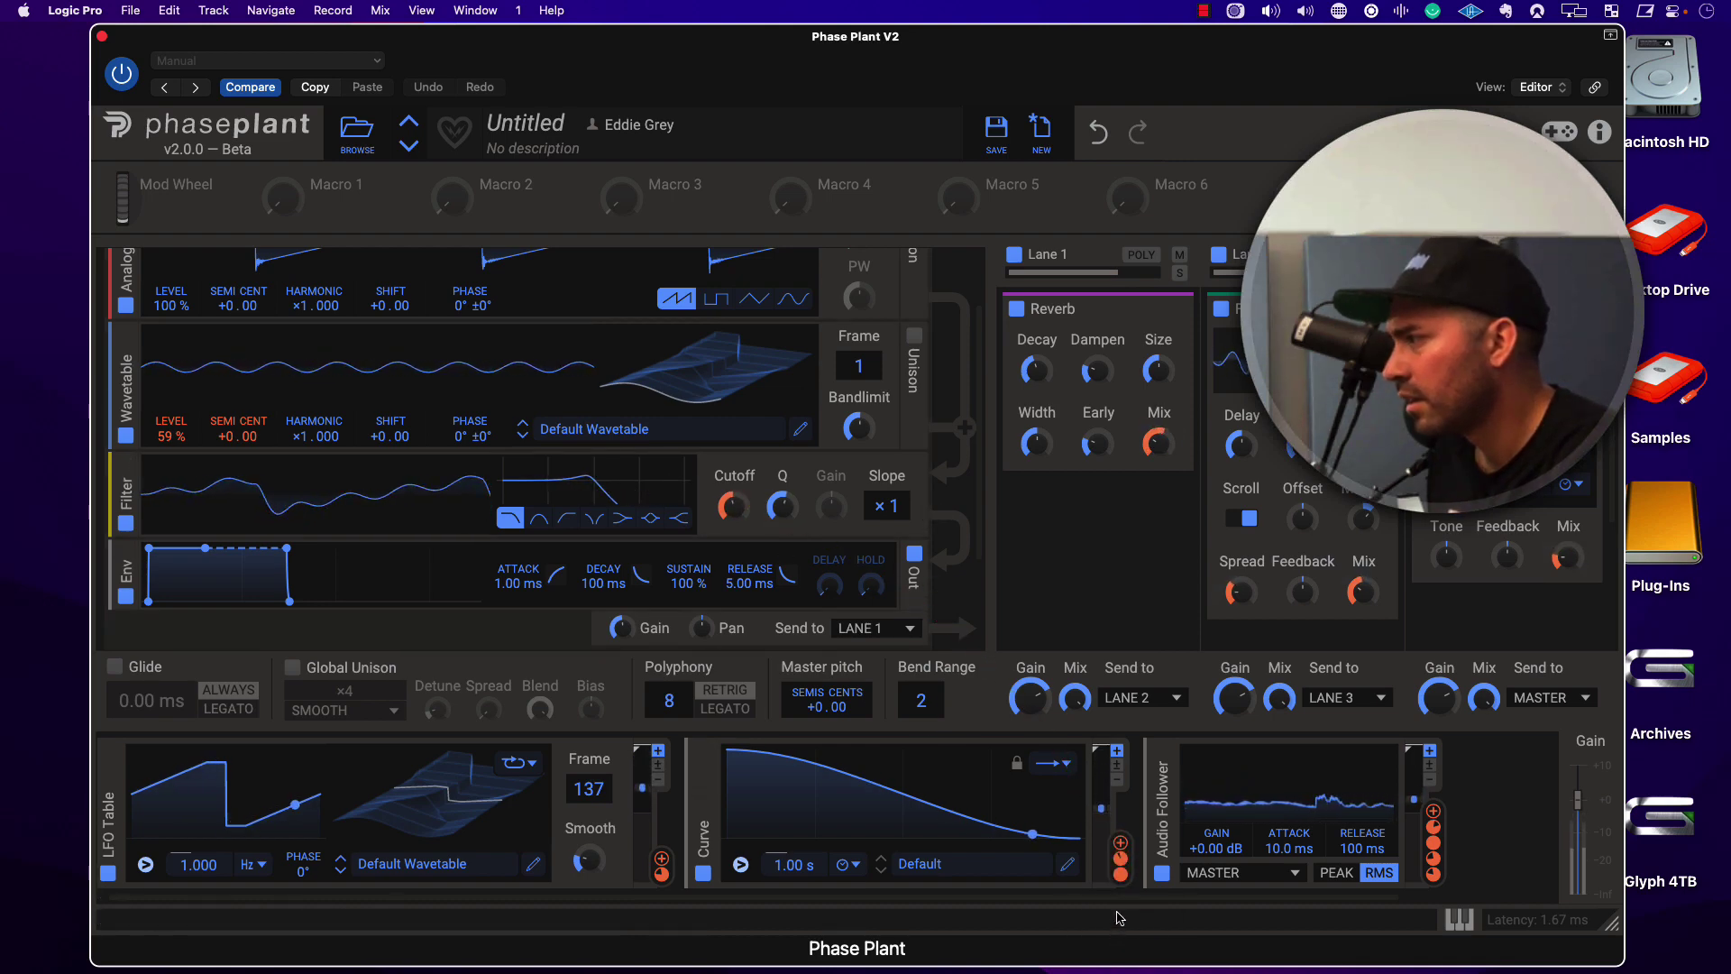
- Route the Curve to a lane Mix at +90.6% and add a Midi CC modulator
left_click_drag(1120, 857, 1121, 870)
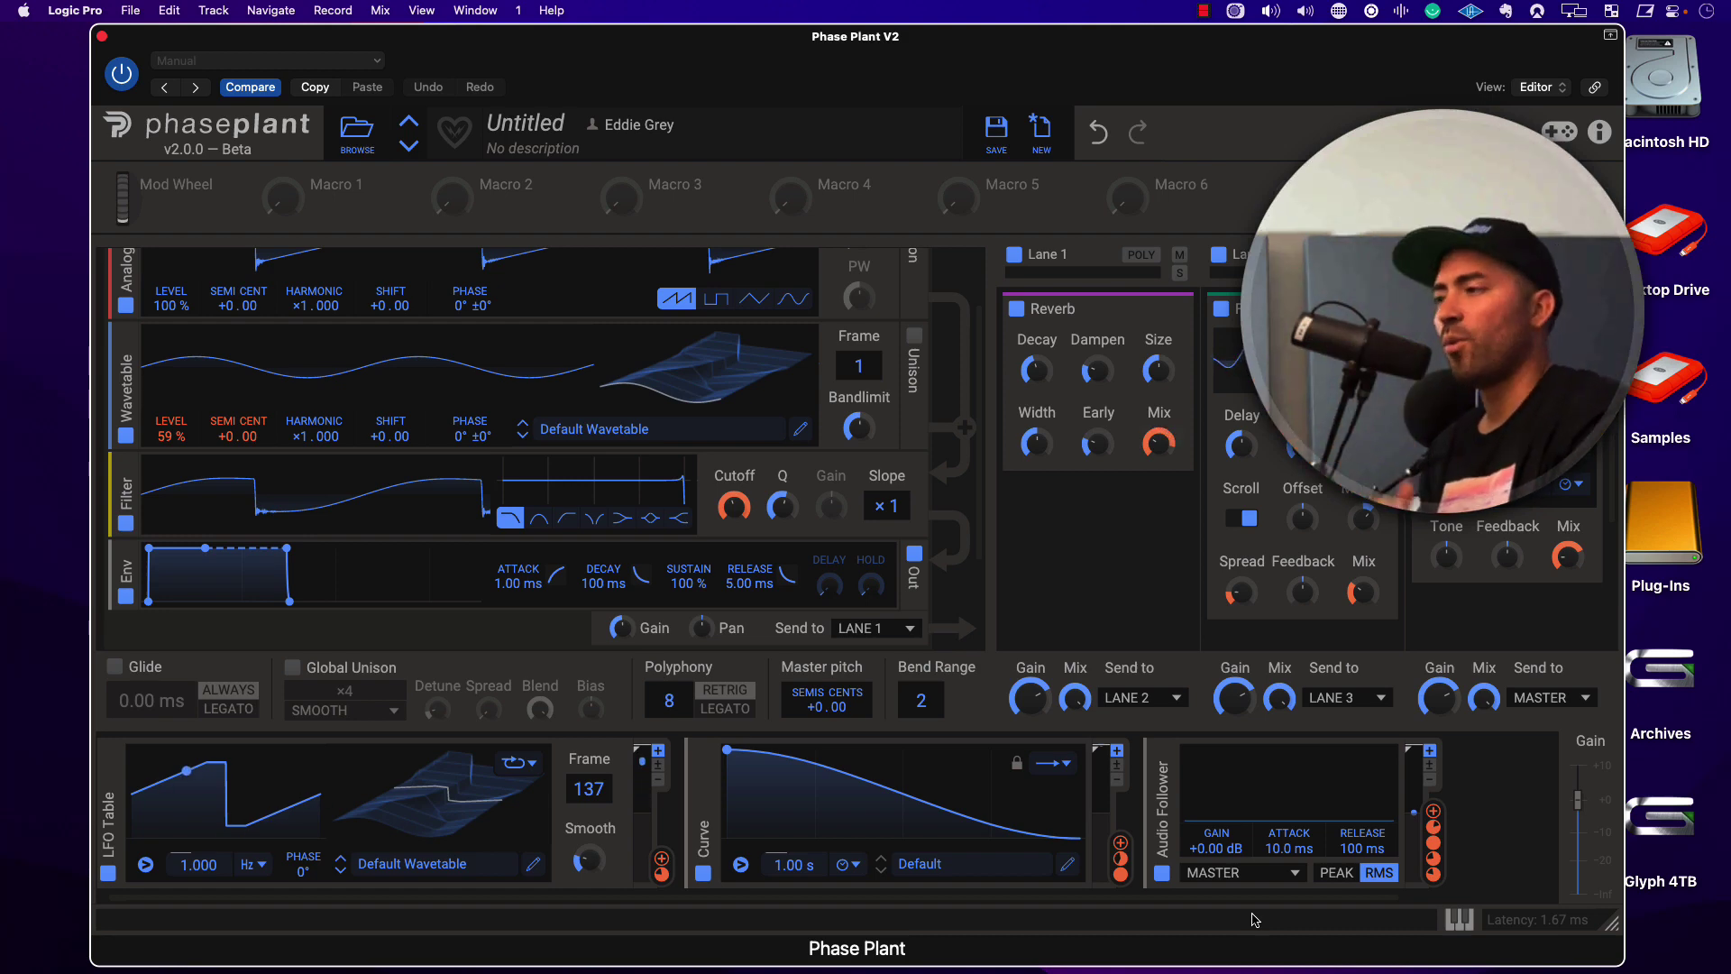
scroll(1442, 820, "right", 2)
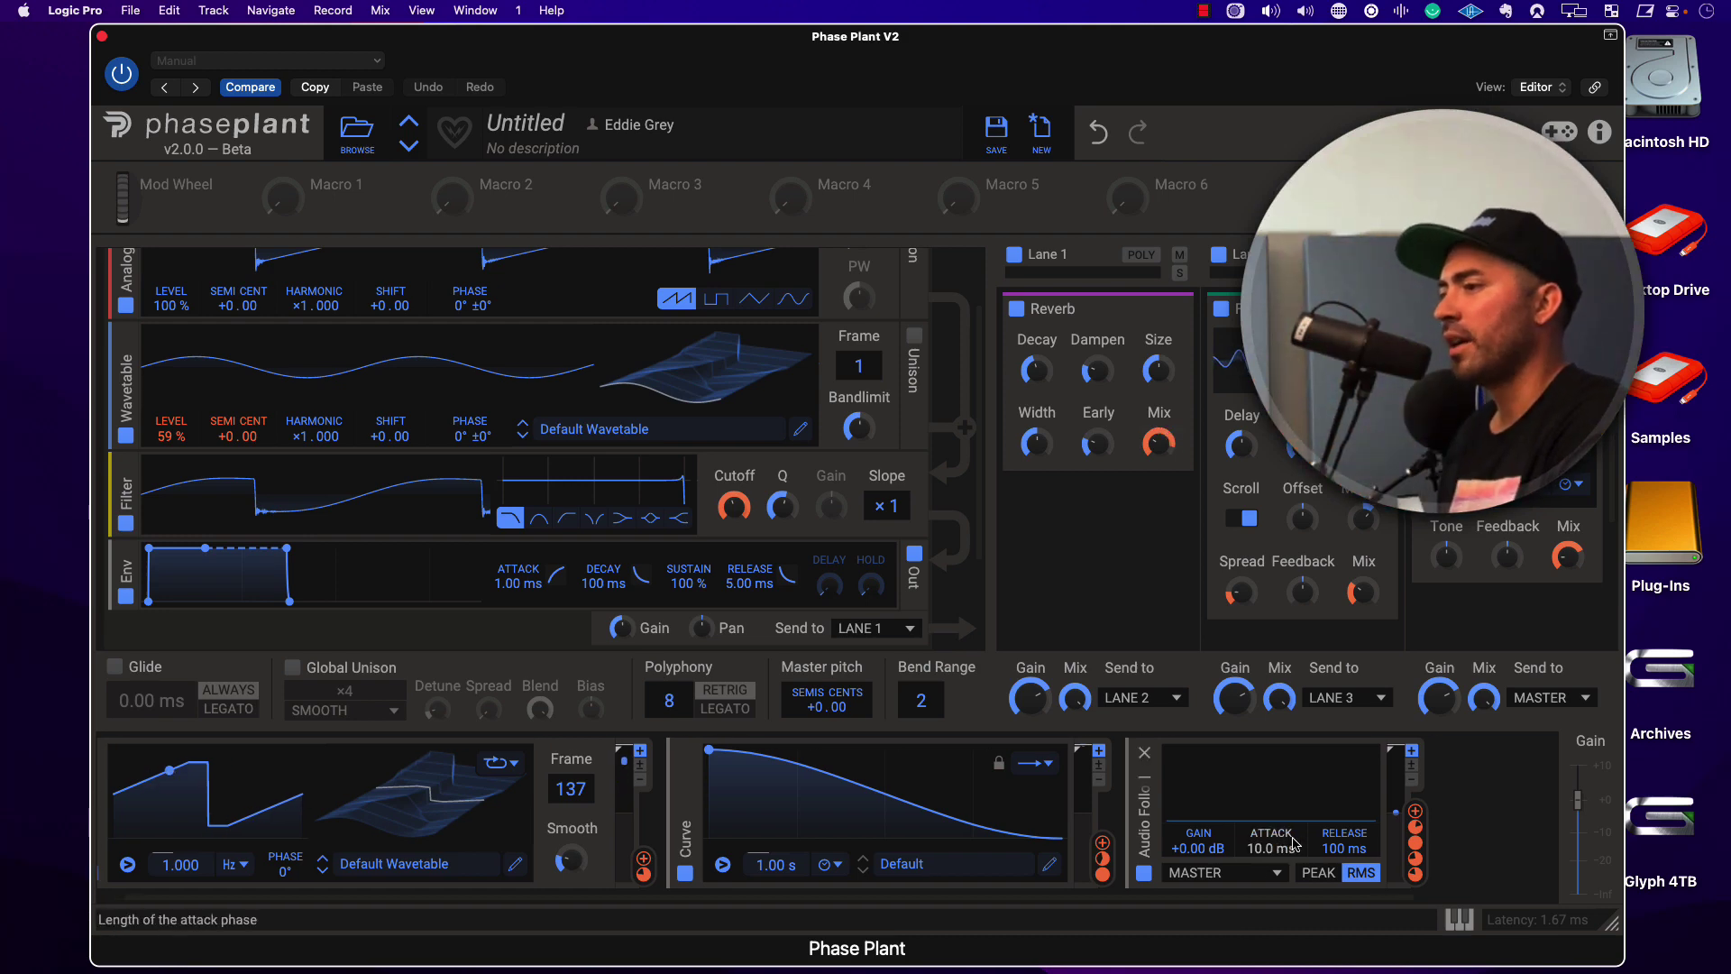
left_click(1472, 817)
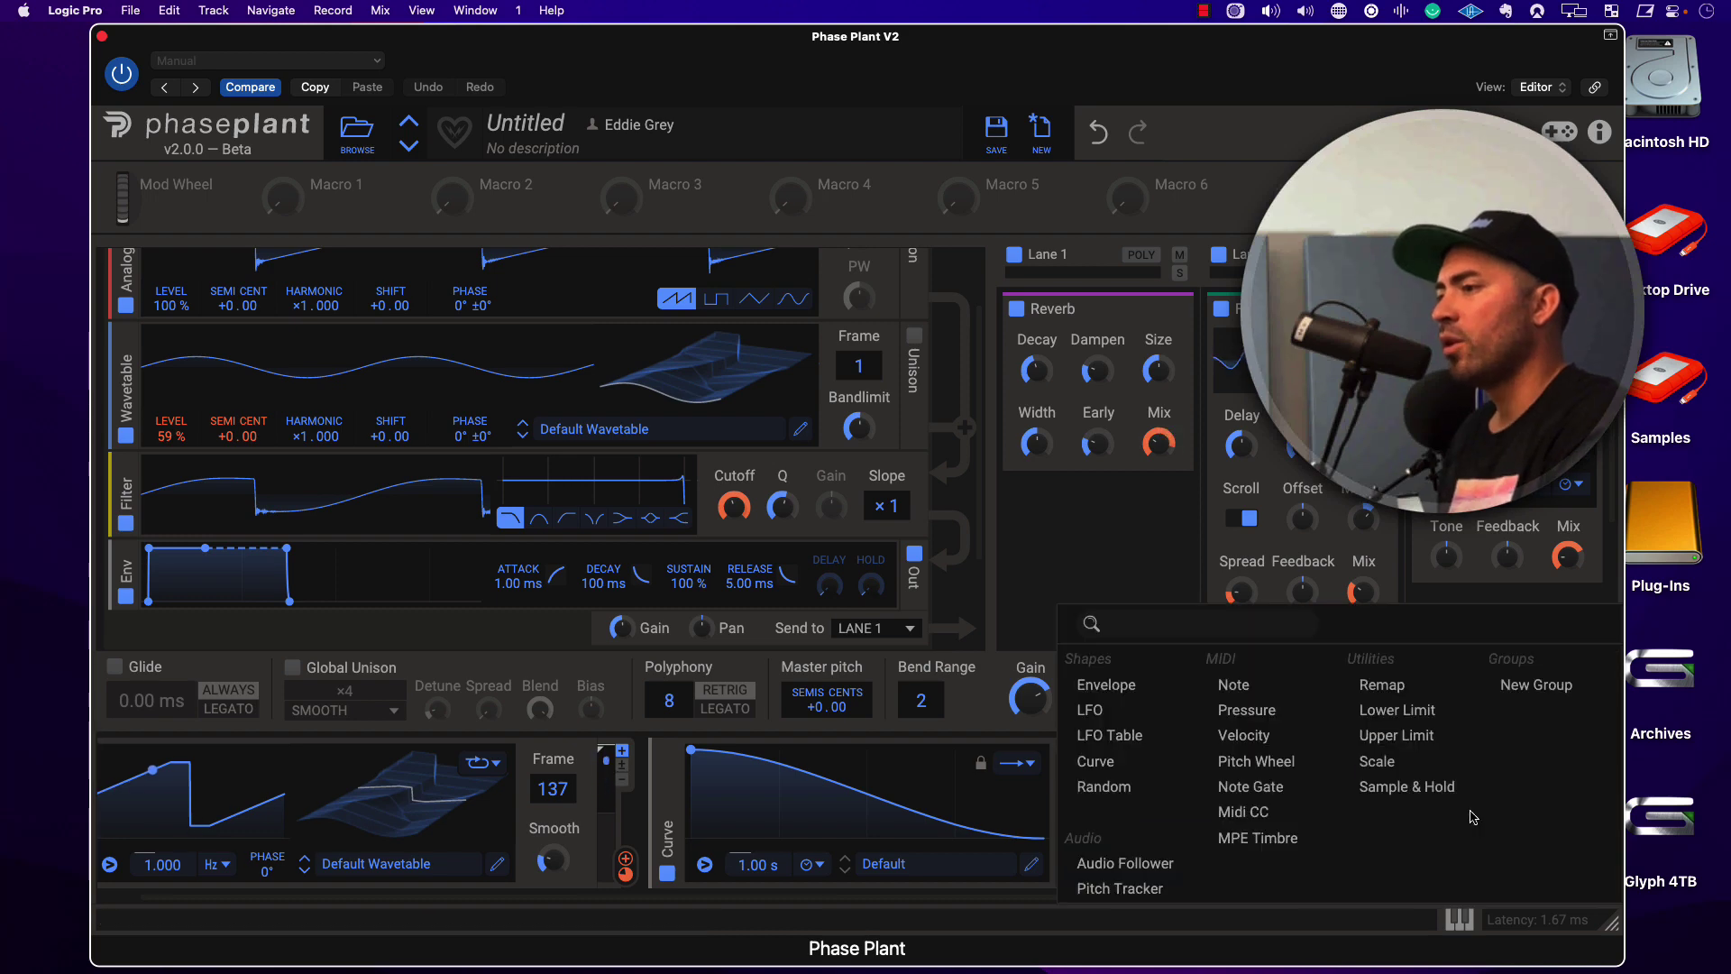
left_click(1276, 813)
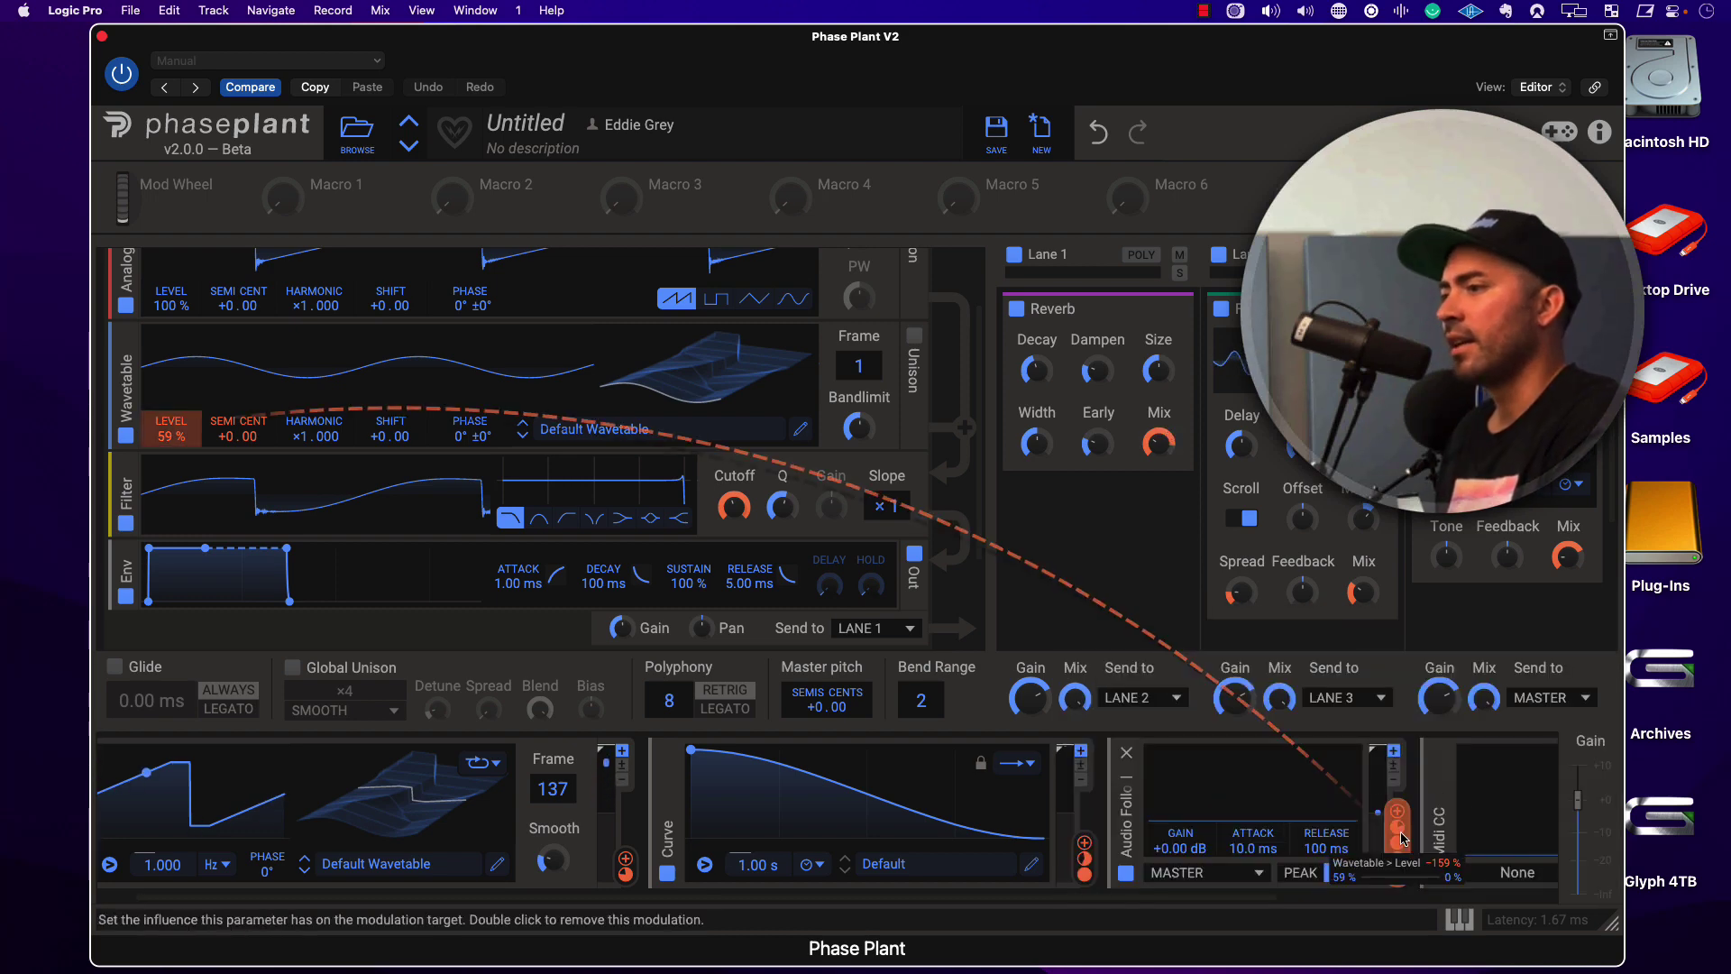
scroll(1352, 829, "right", 3)
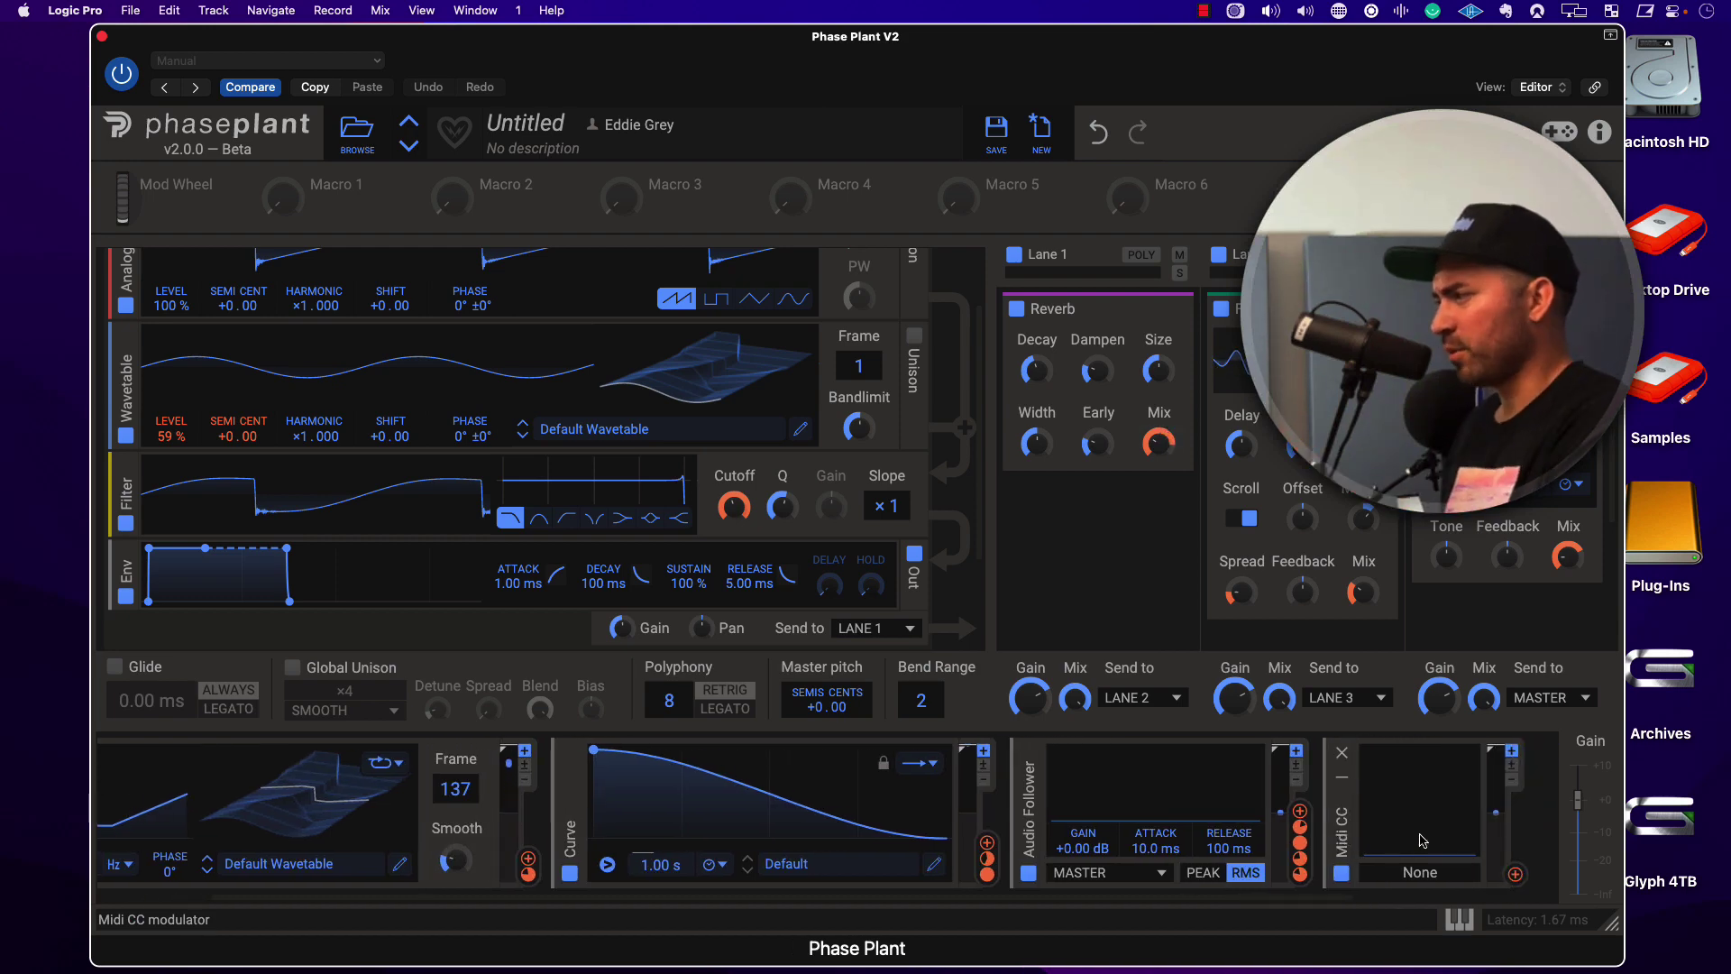
scroll(808, 830, "left", 3)
scroll(809, 830, "left", 2)
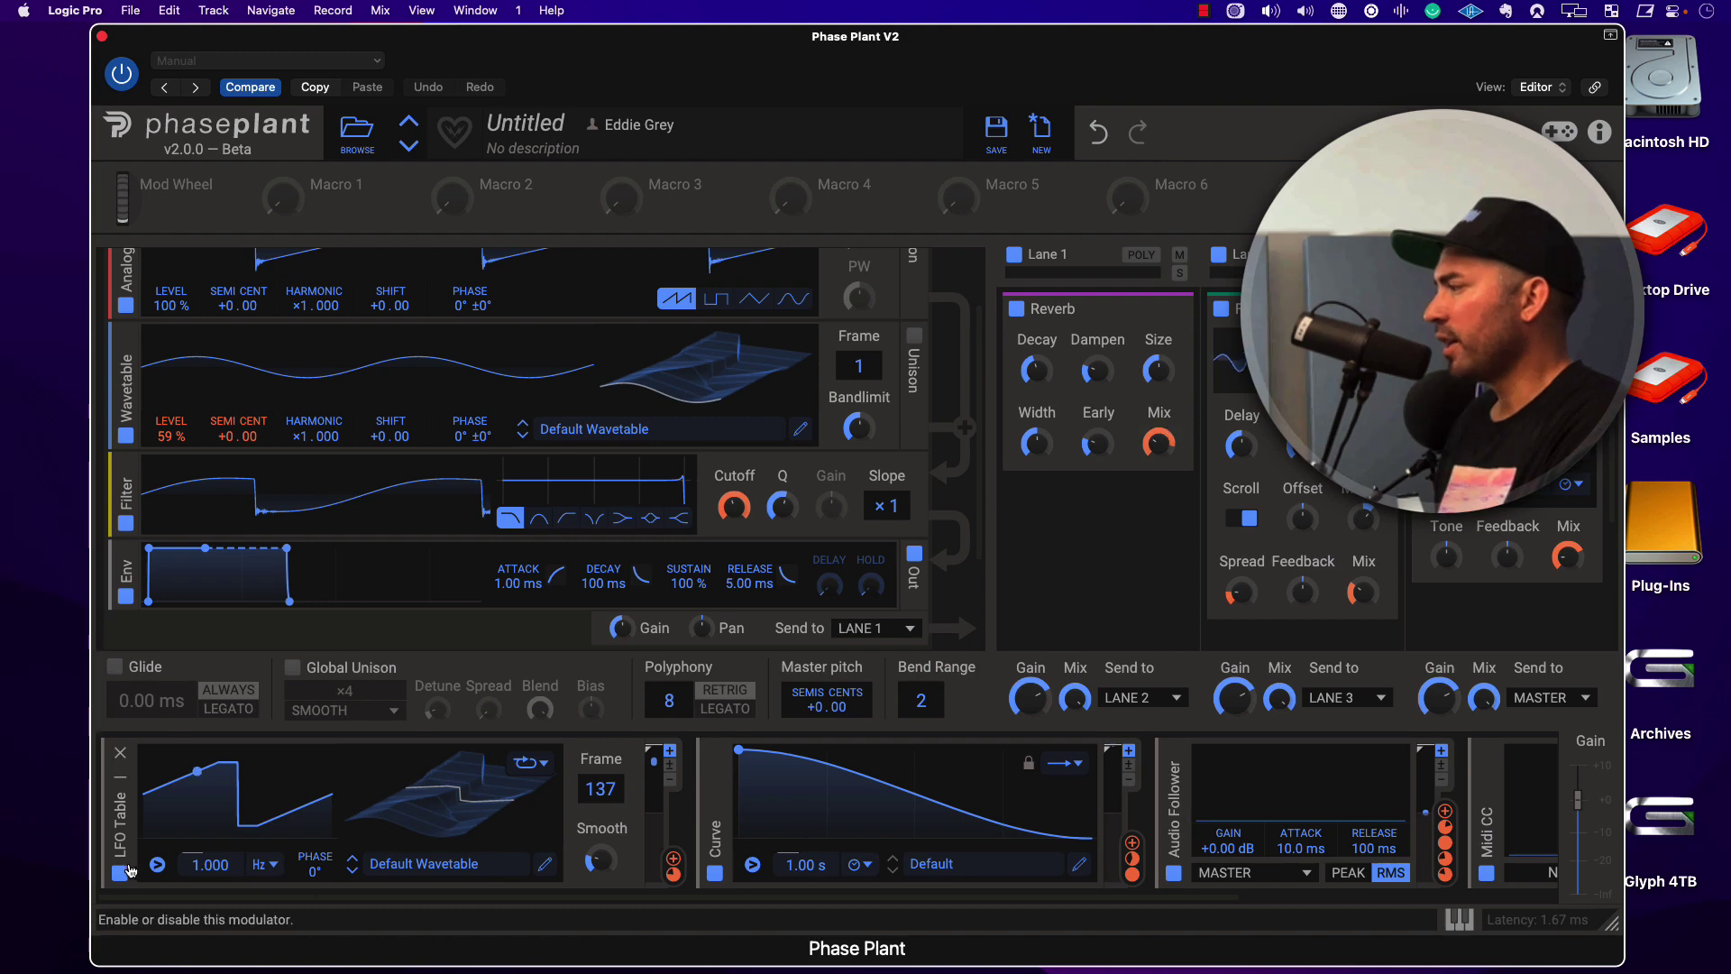
- Collapse the LFO Table, Curve and Audio Follower modulators, and bind Midi CC to the Mod Wheel
left_click(120, 777)
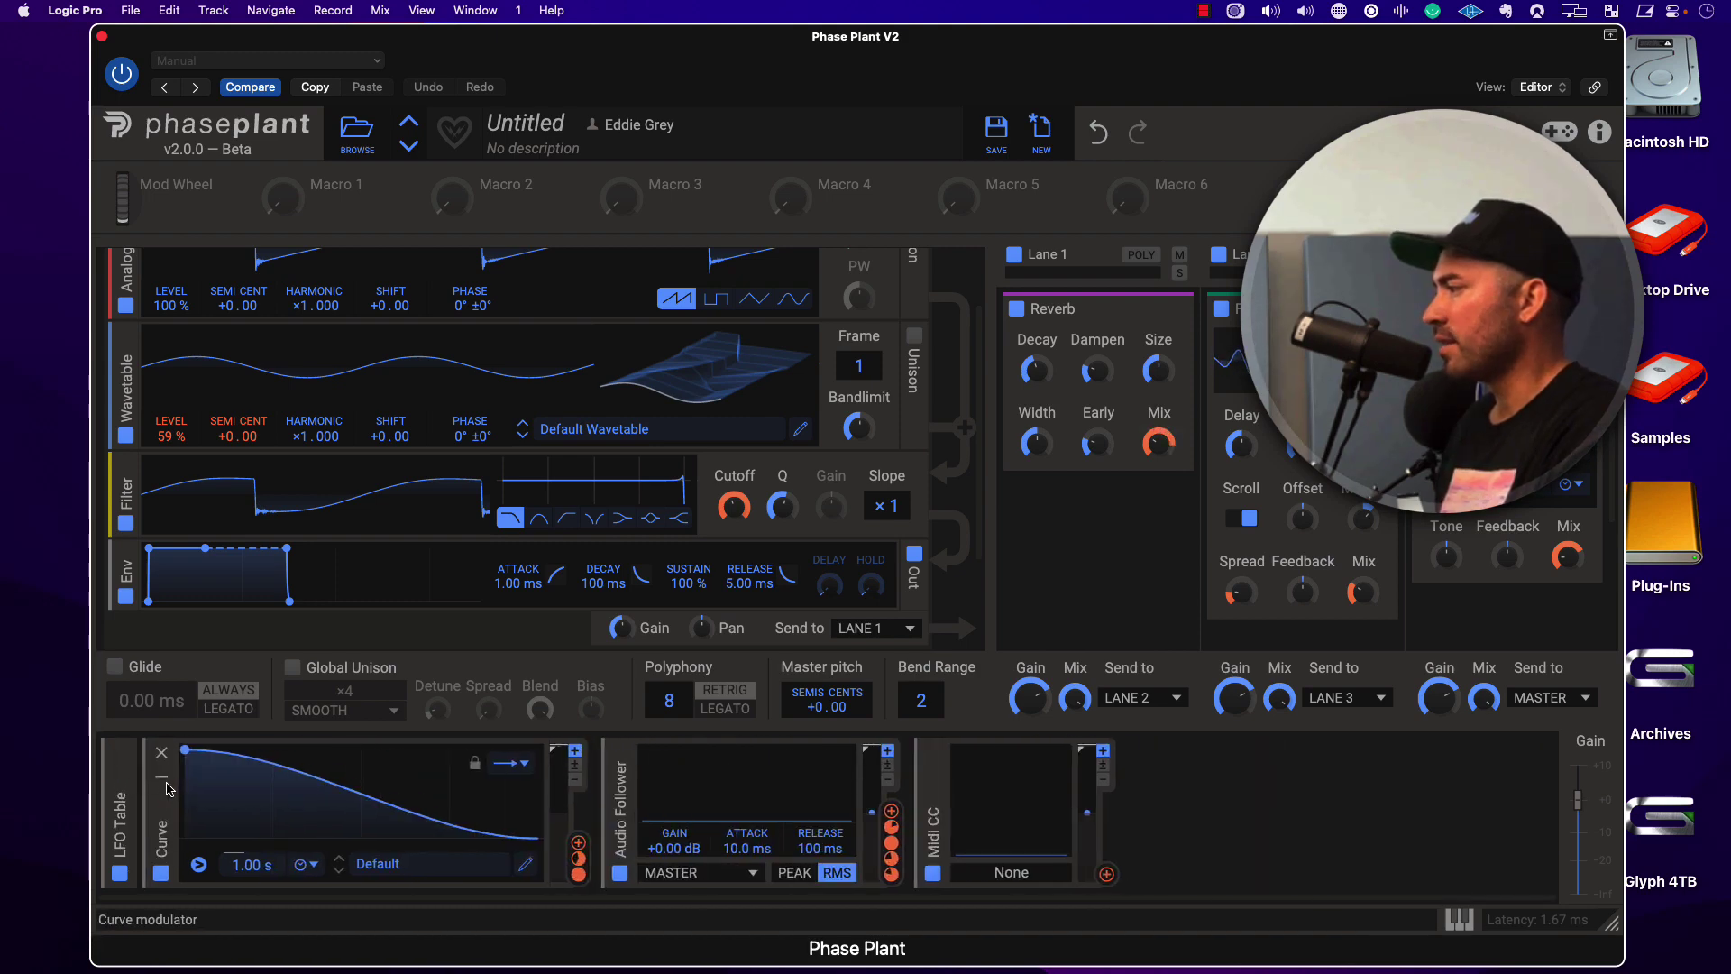
left_click(162, 780)
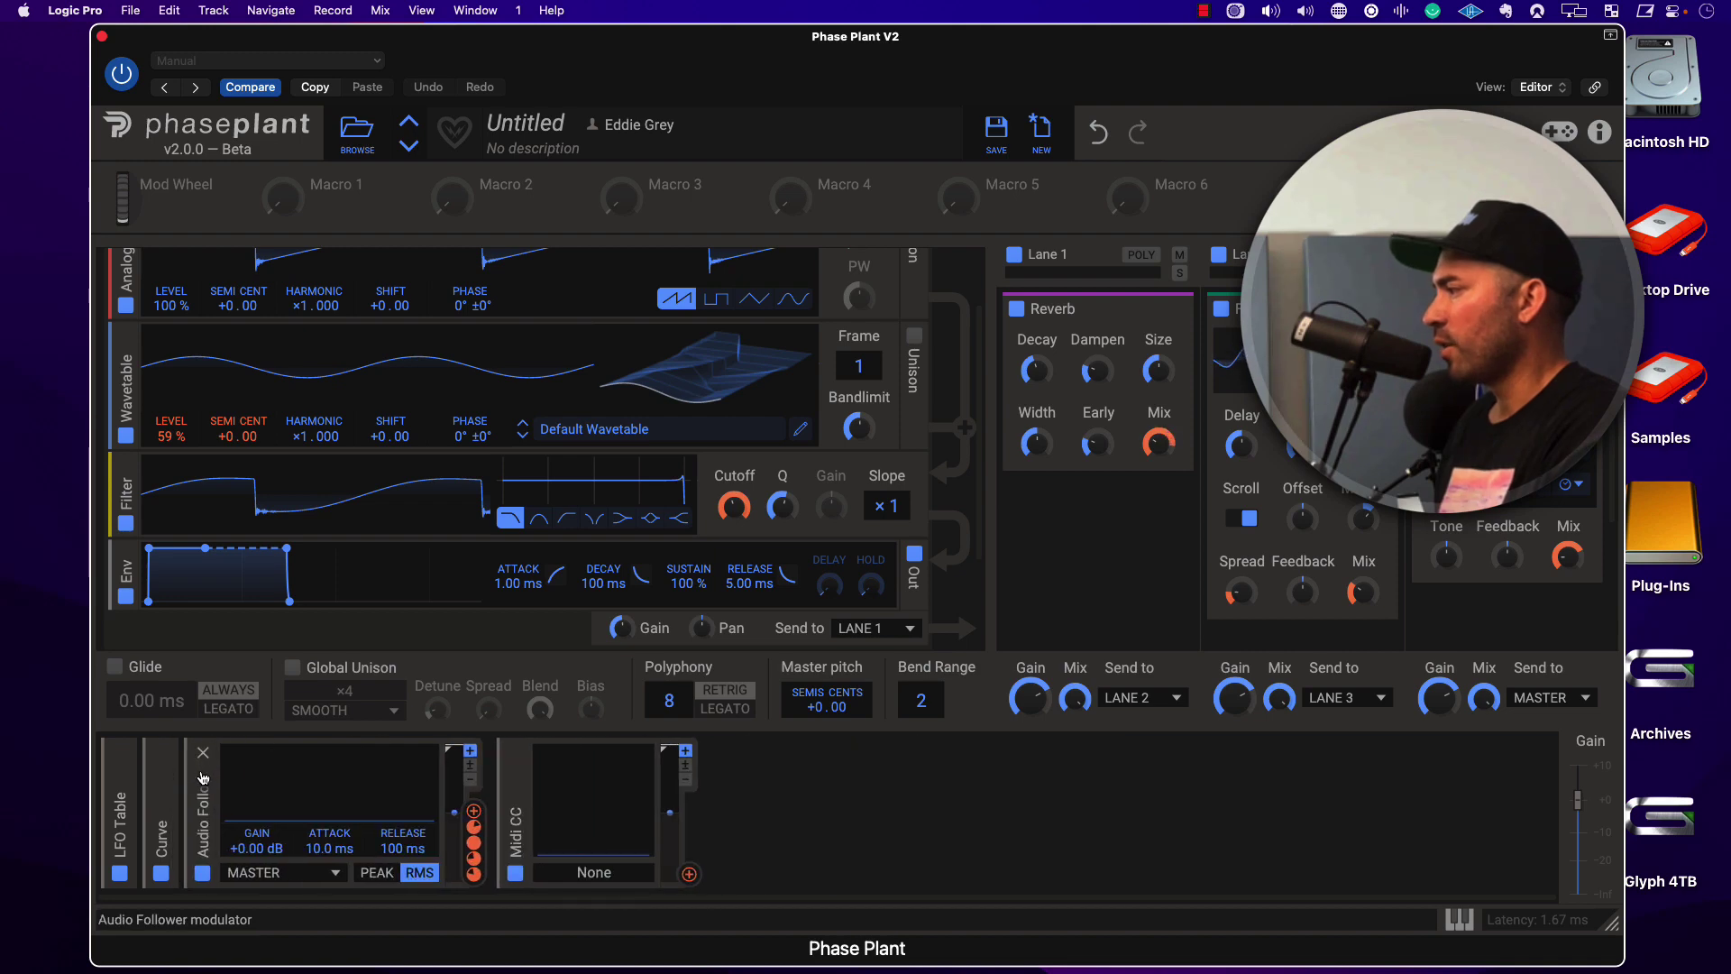
left_click(203, 777)
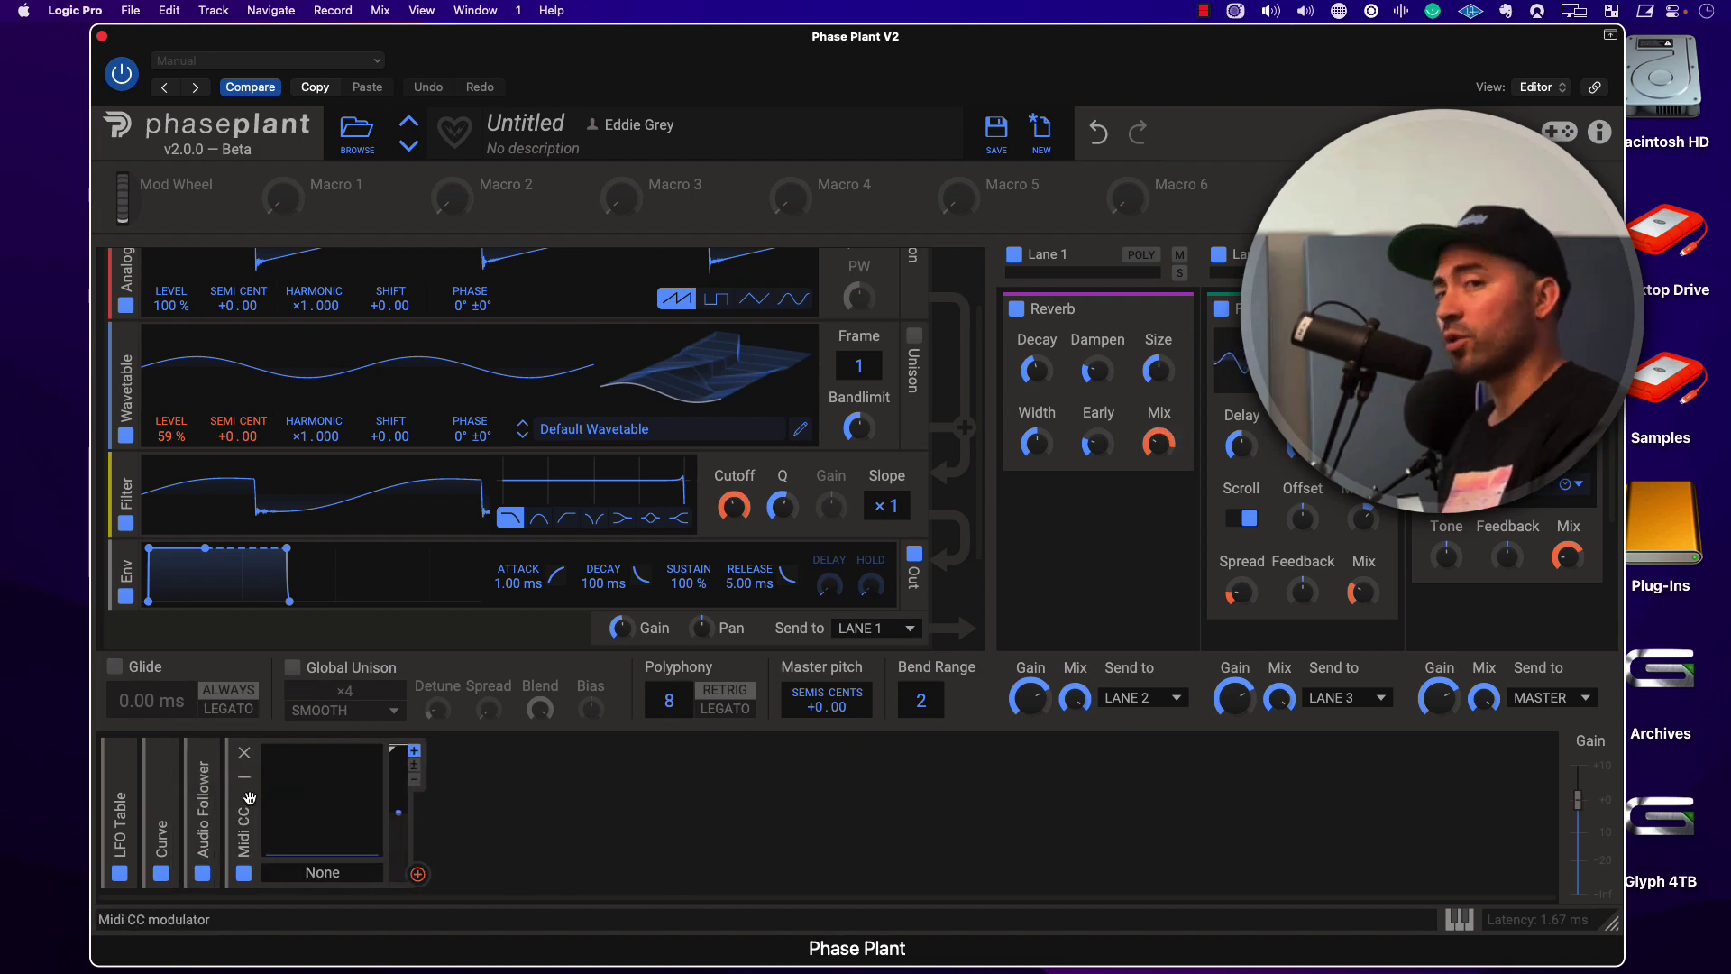
left_click(518, 847)
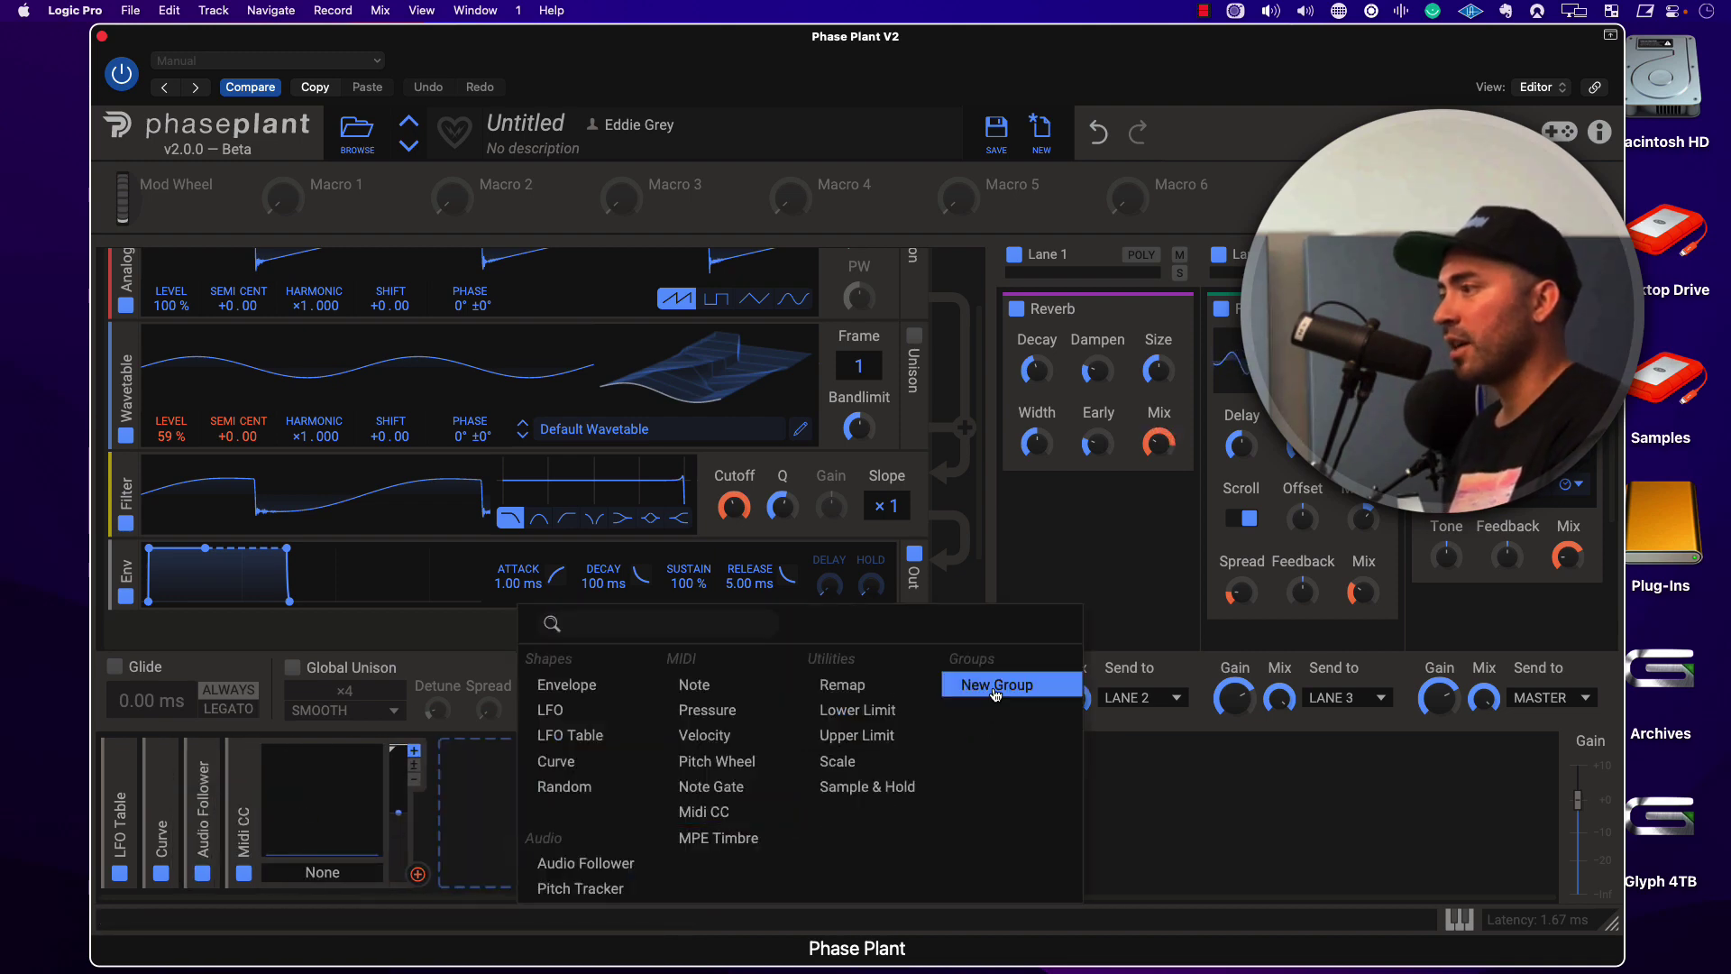
left_click(490, 799)
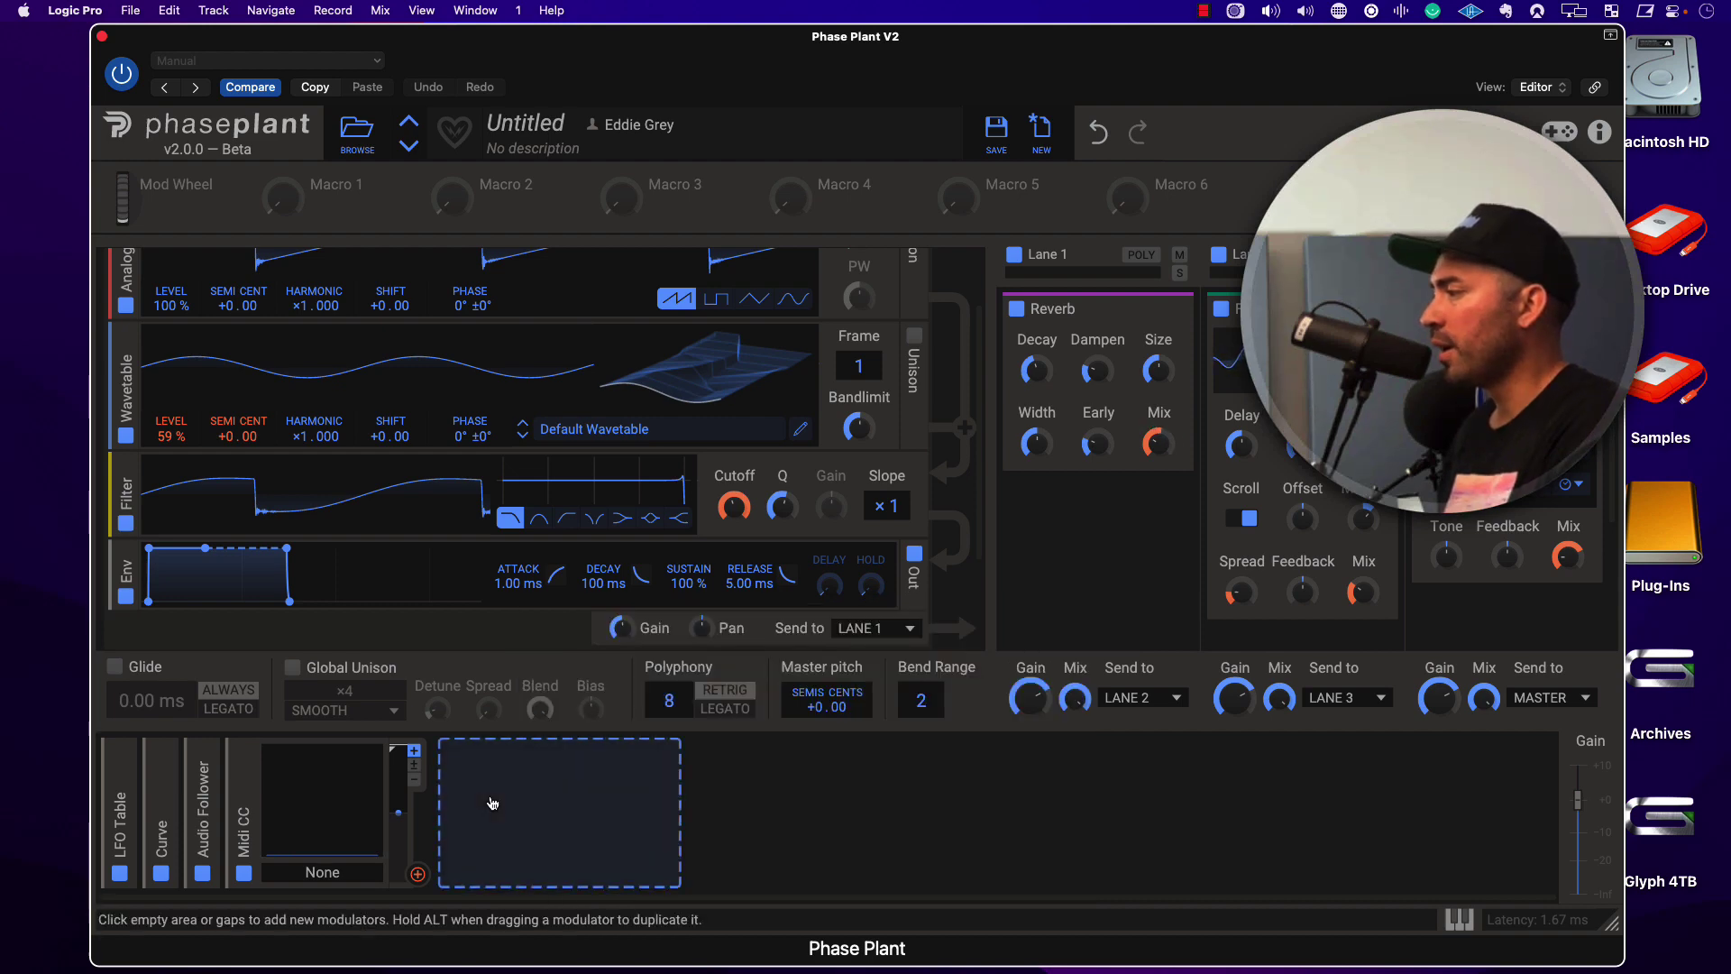
left_click(316, 875)
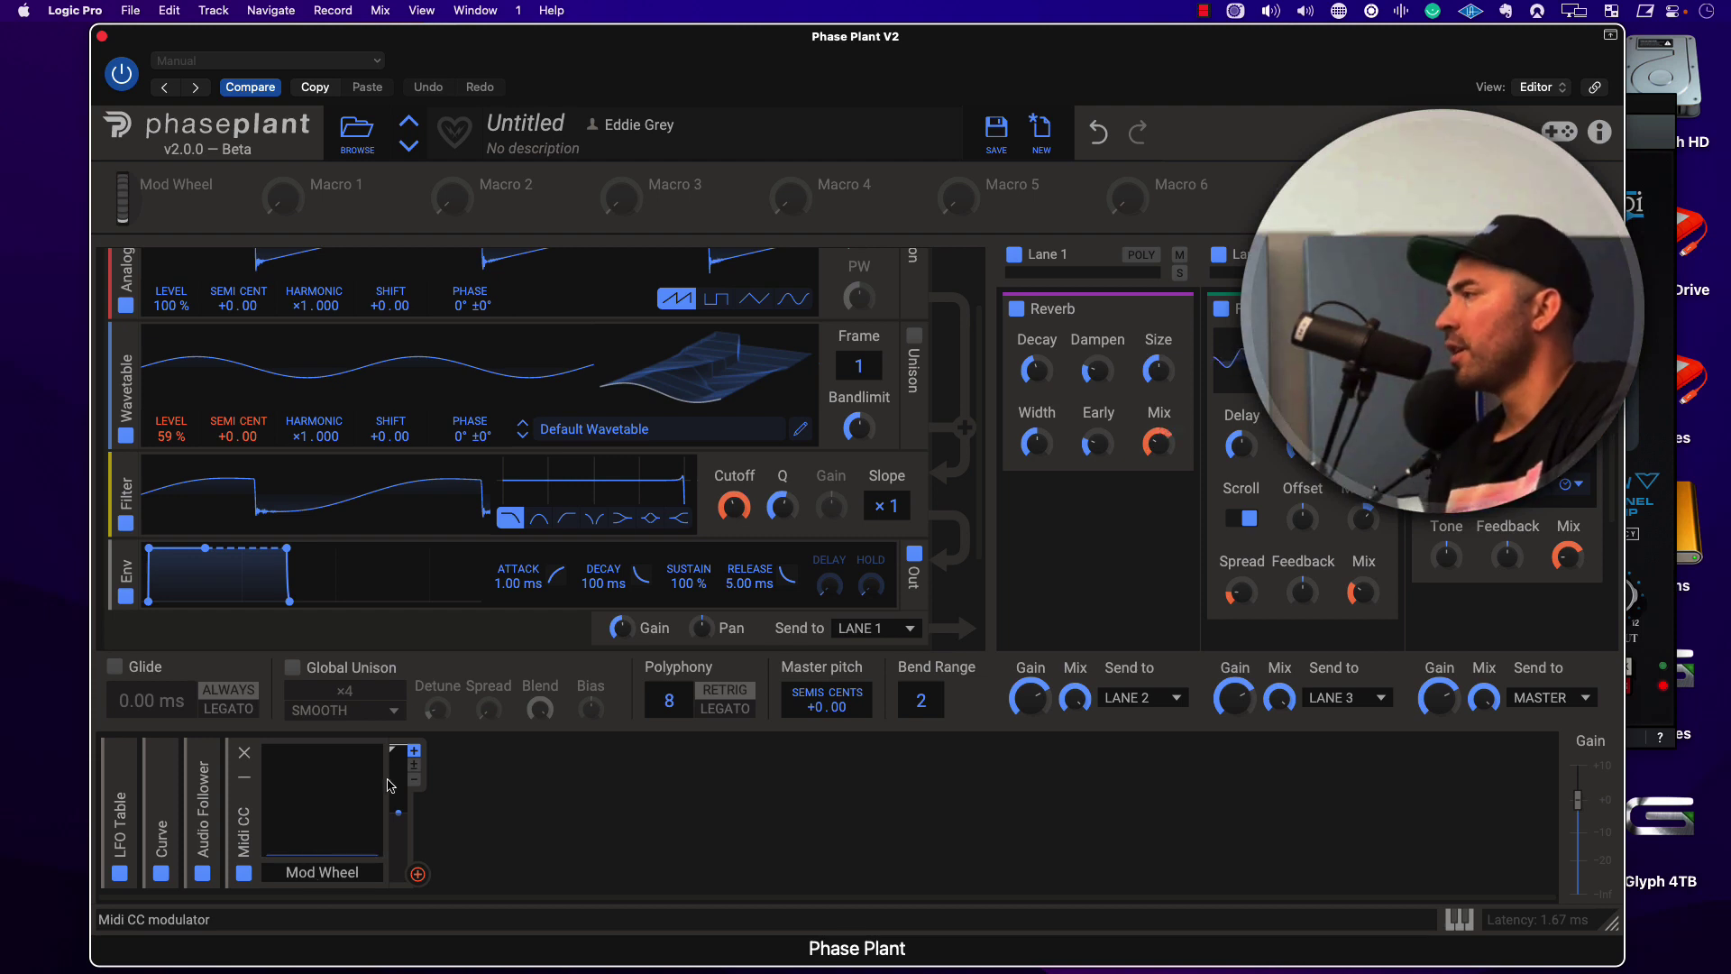
left_click_drag(1059, 75, 972, 76)
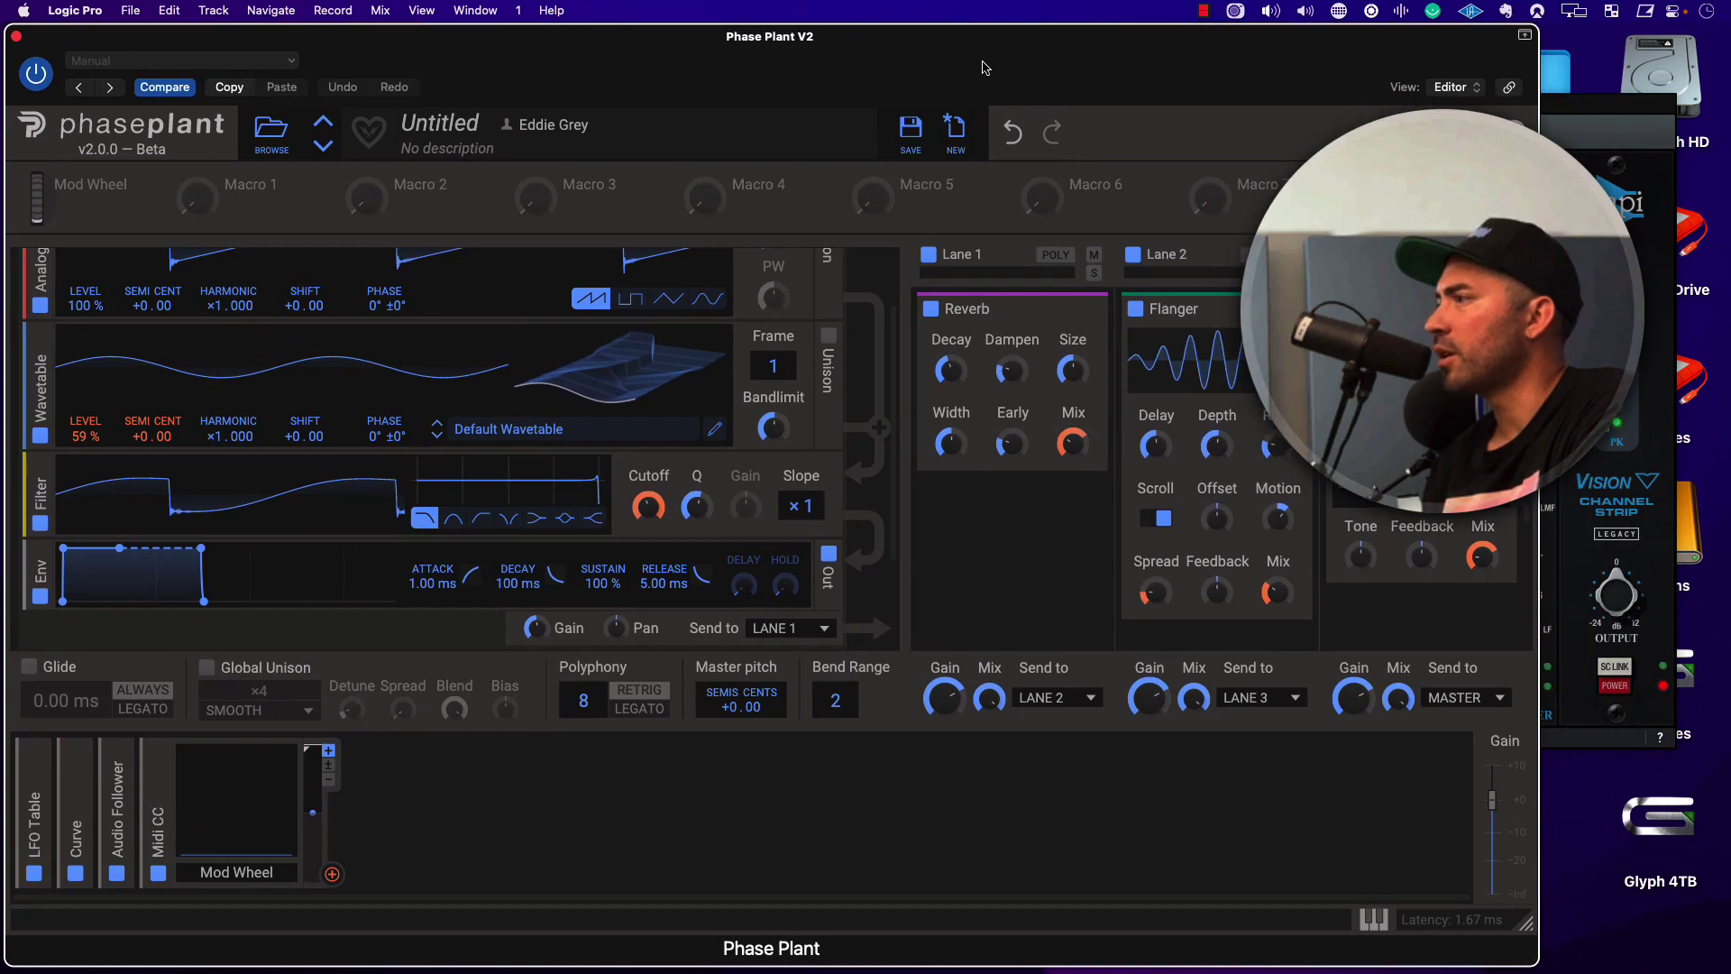
- Enable ×4 Smooth unison on the Analog generator and close the stray channel-strip window
scroll(852, 360, "up", 3)
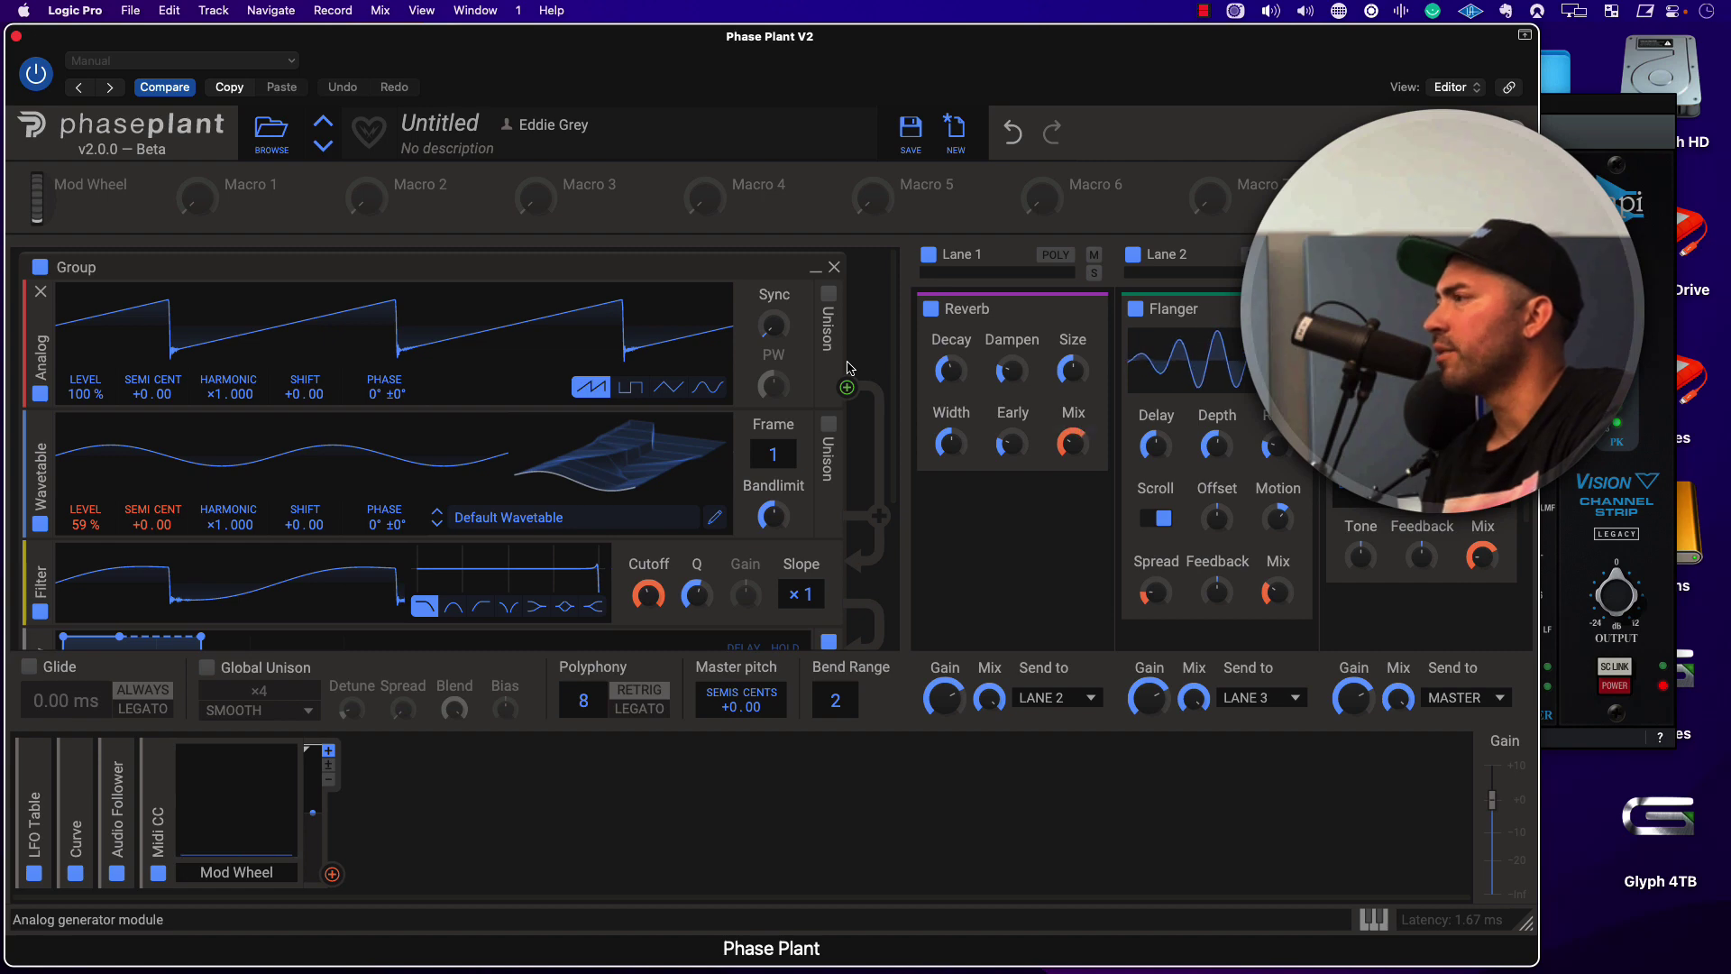
left_click(829, 297)
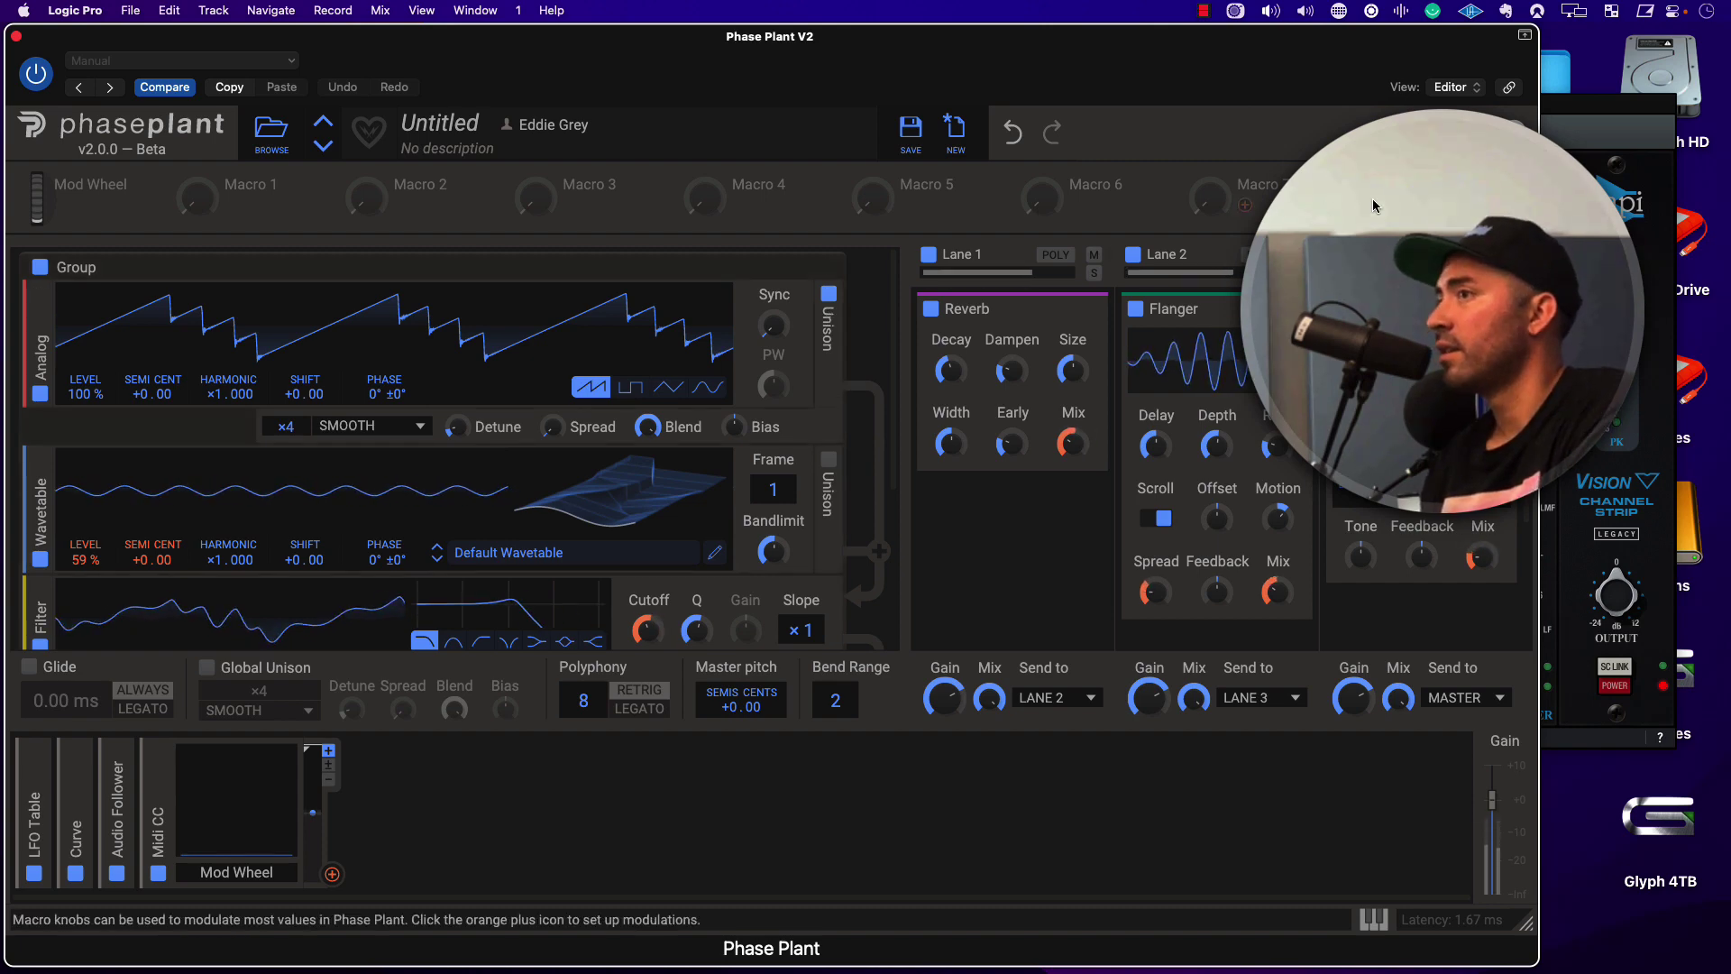
left_click(1550, 110)
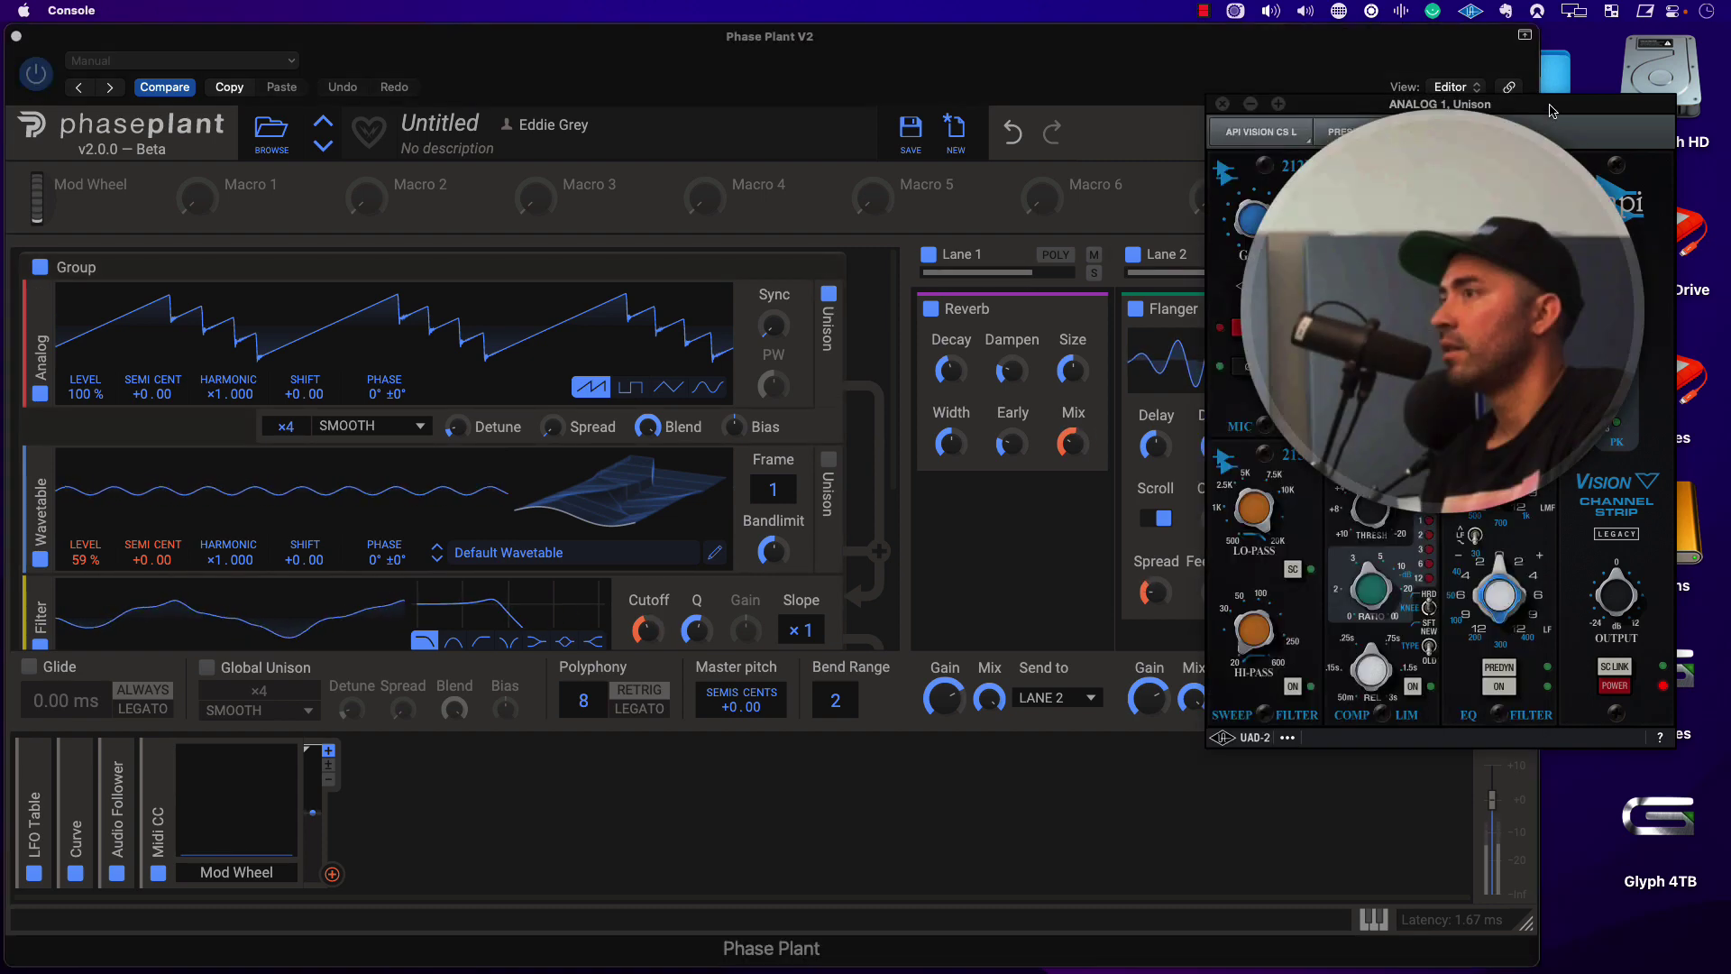
left_click(1223, 104)
left_click_drag(1217, 74, 1274, 73)
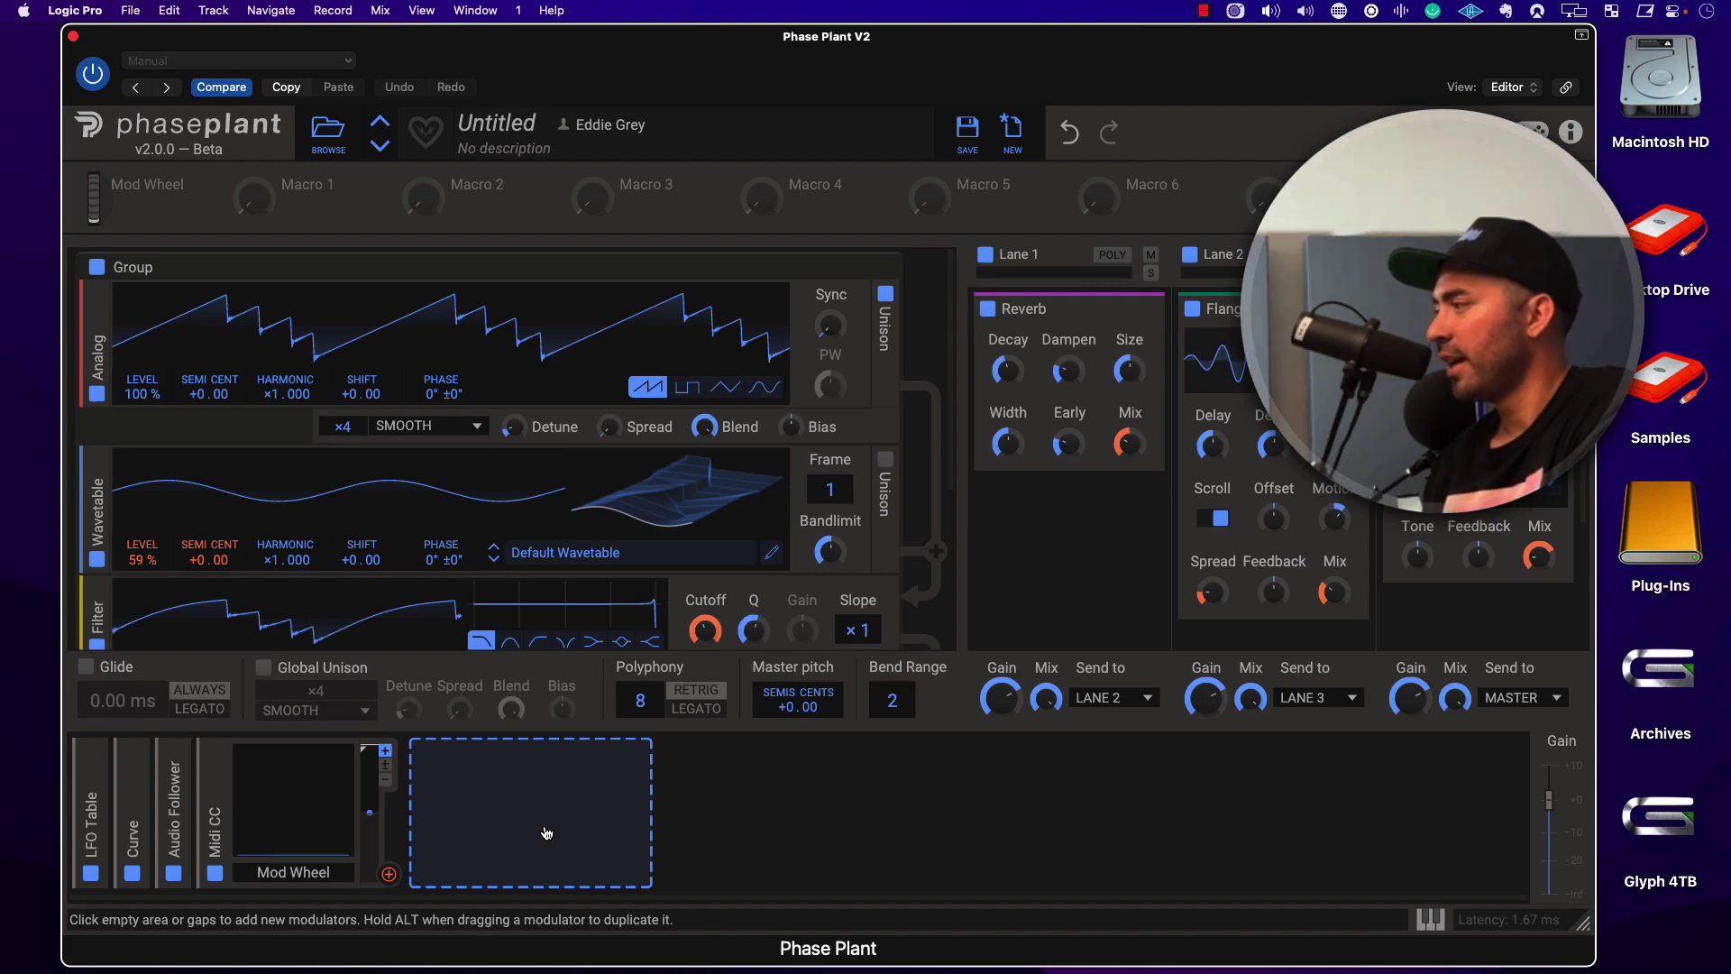
- Add an Overdrive Distortion effect to Lane 1 and dismiss the modulator list
left_click(1113, 581)
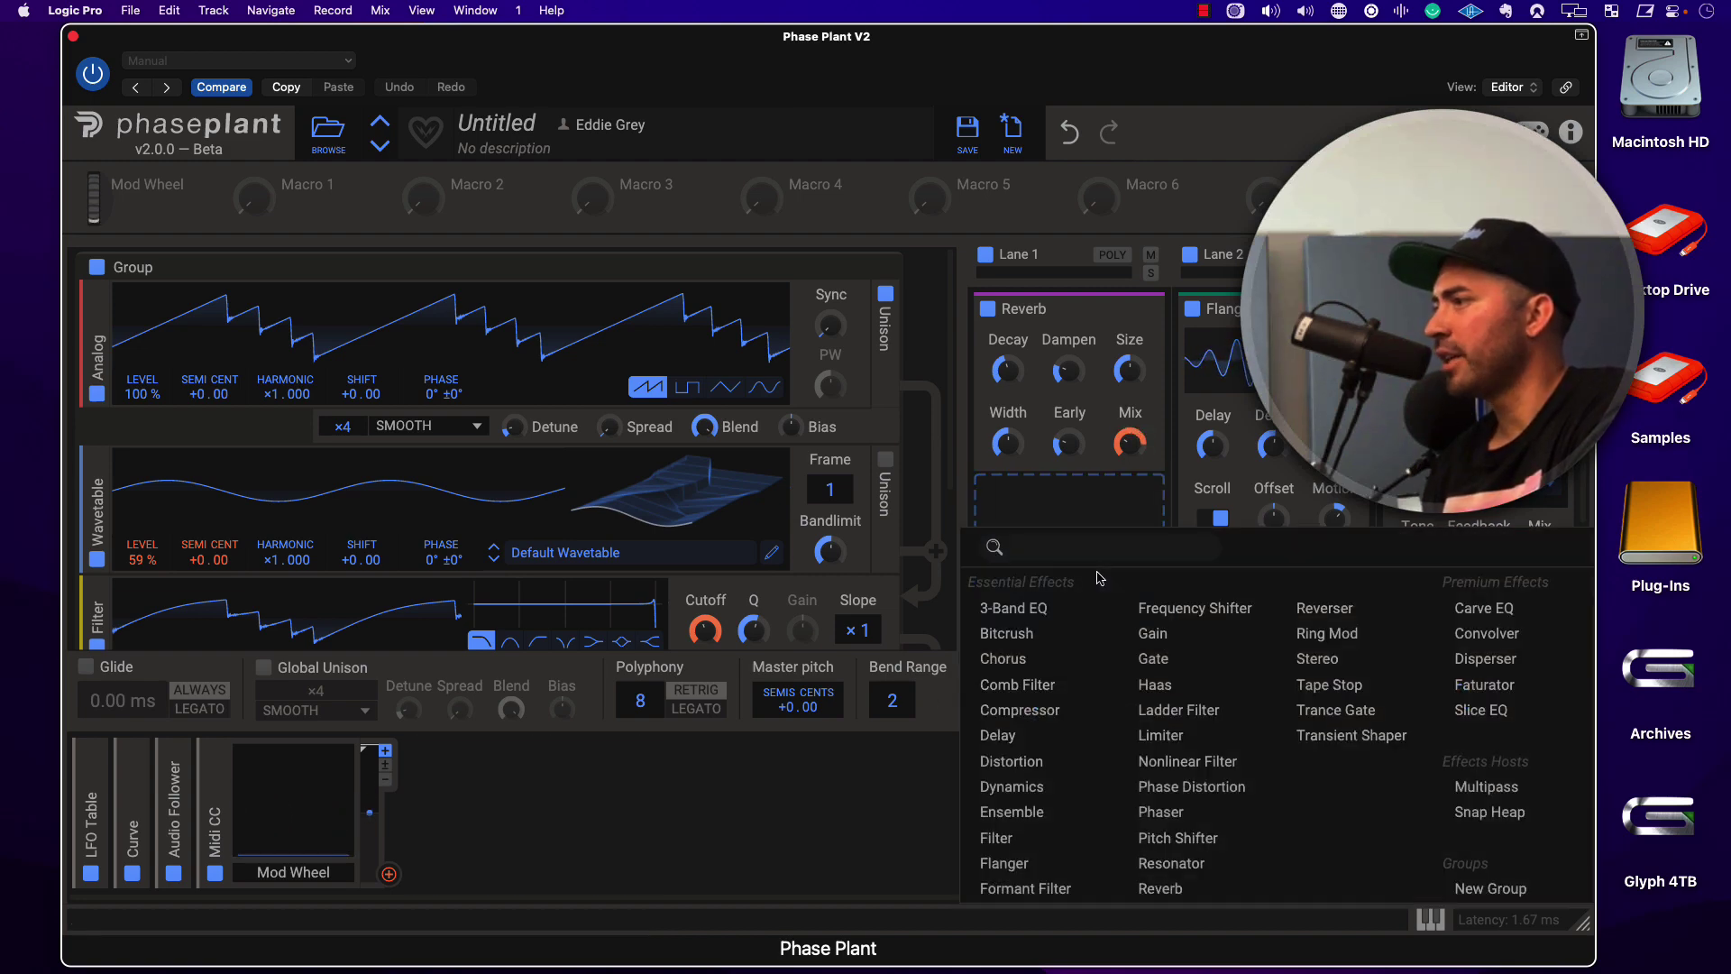
left_click(1094, 771)
left_click(470, 831)
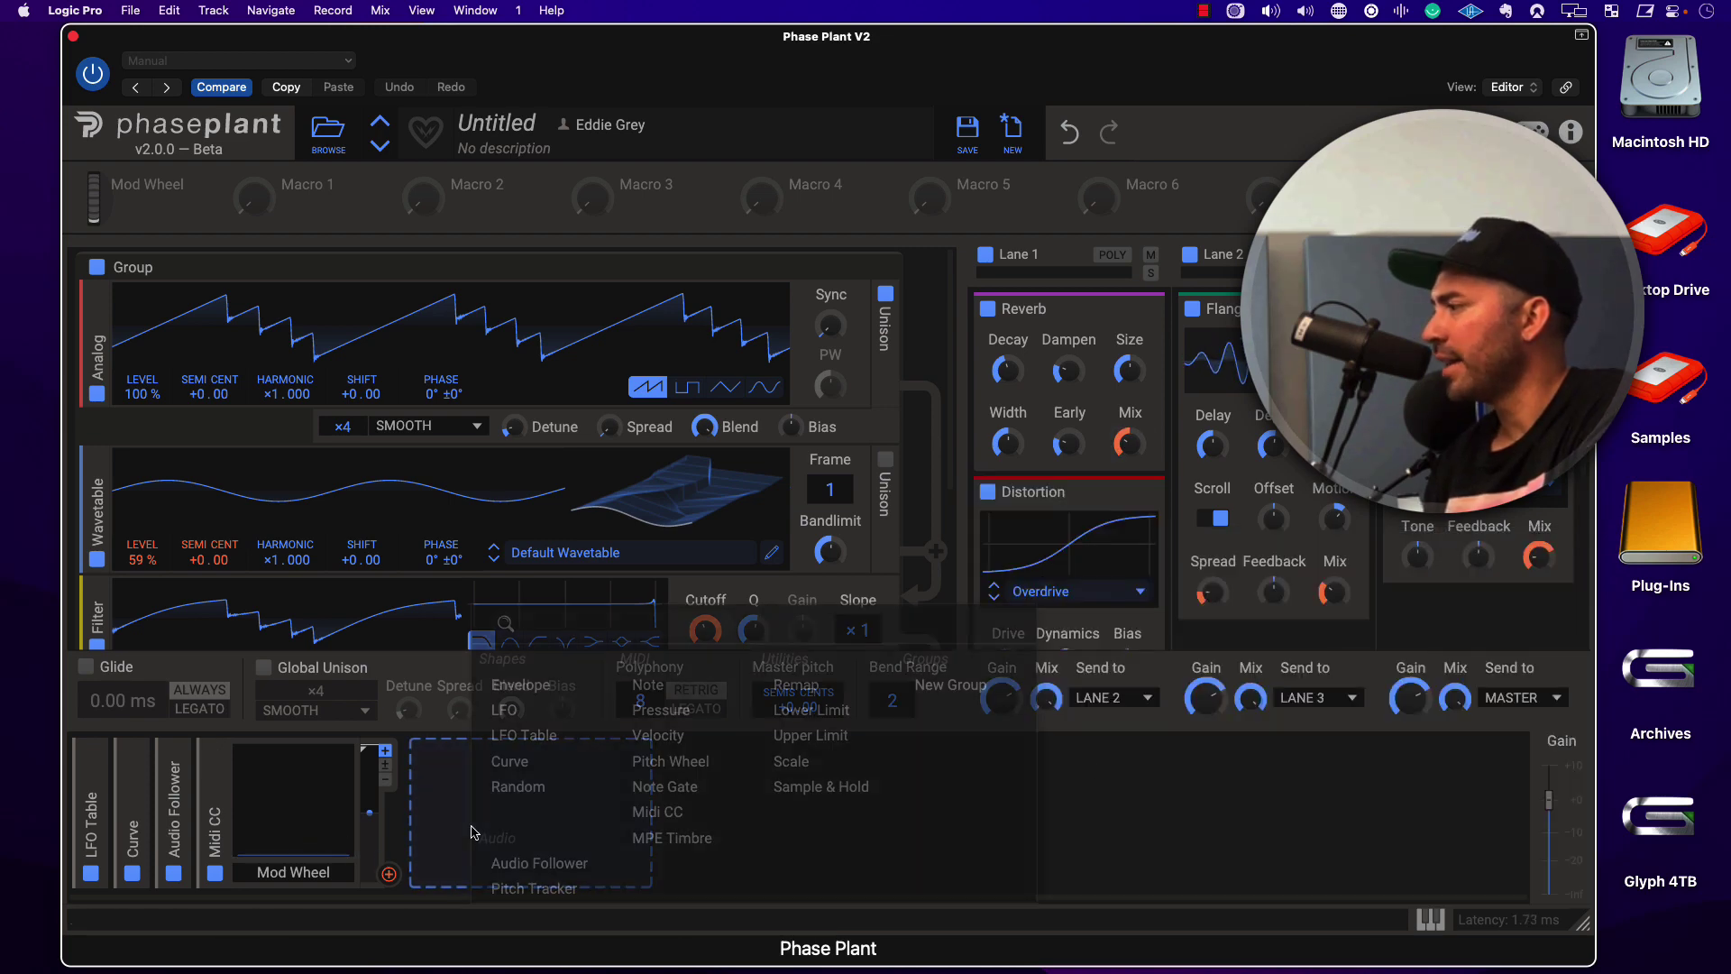
left_click(1064, 502)
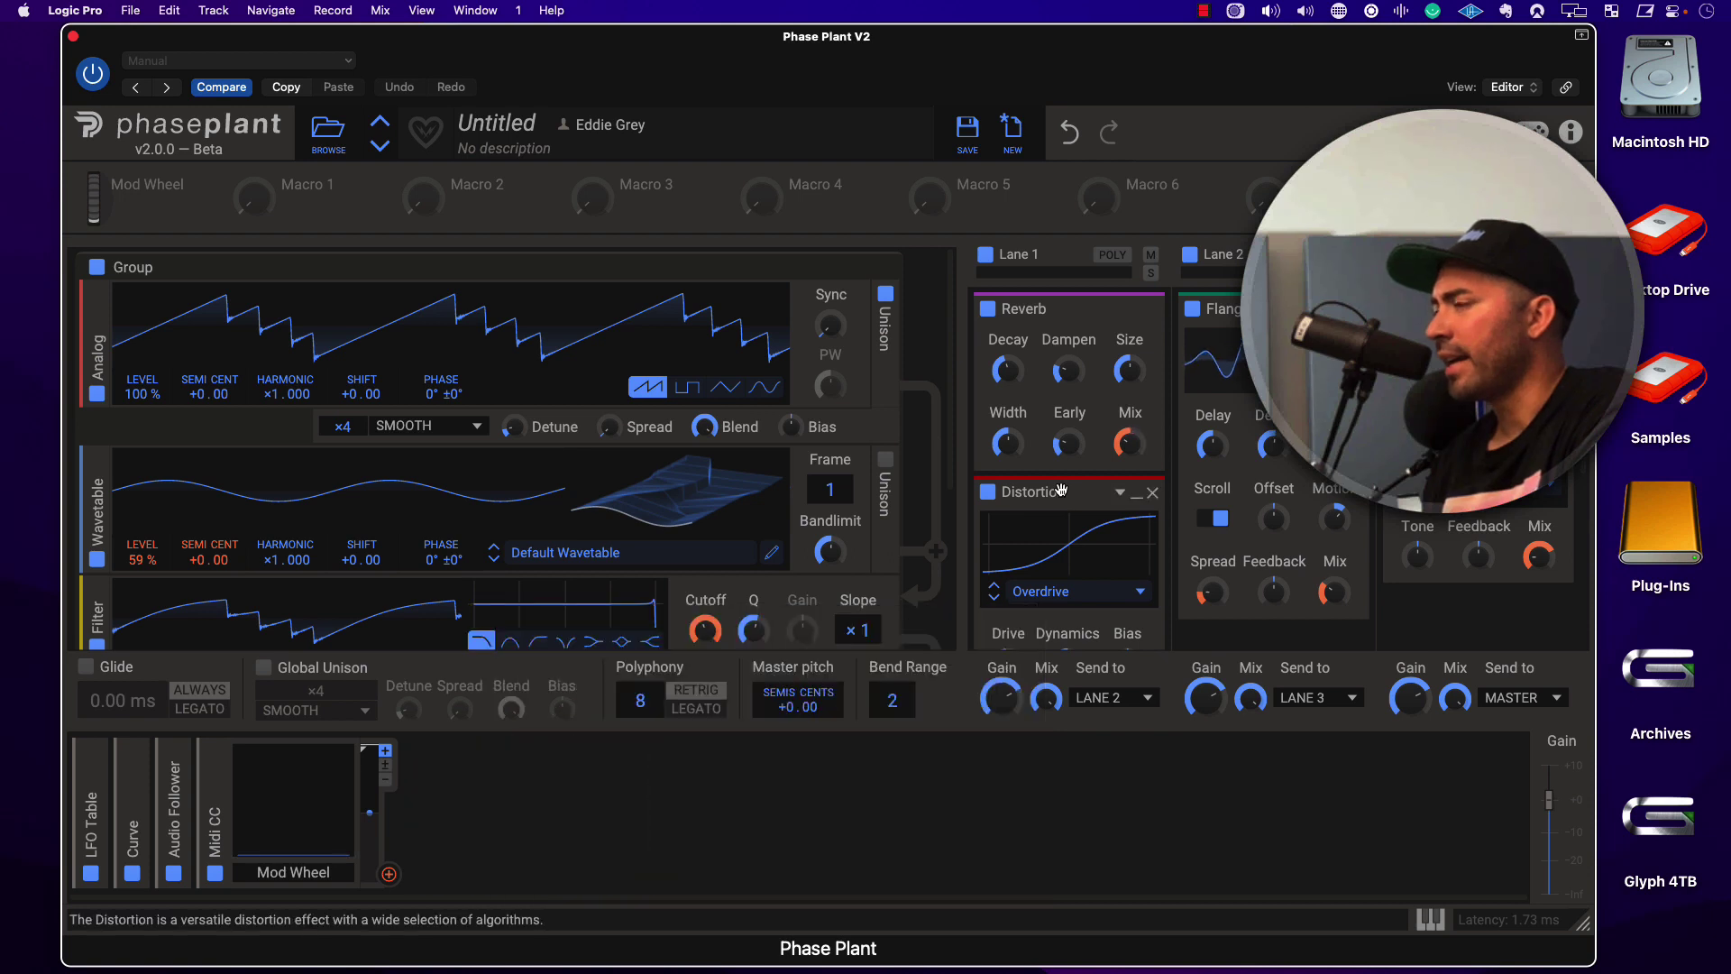
scroll(1064, 502, "down", 3)
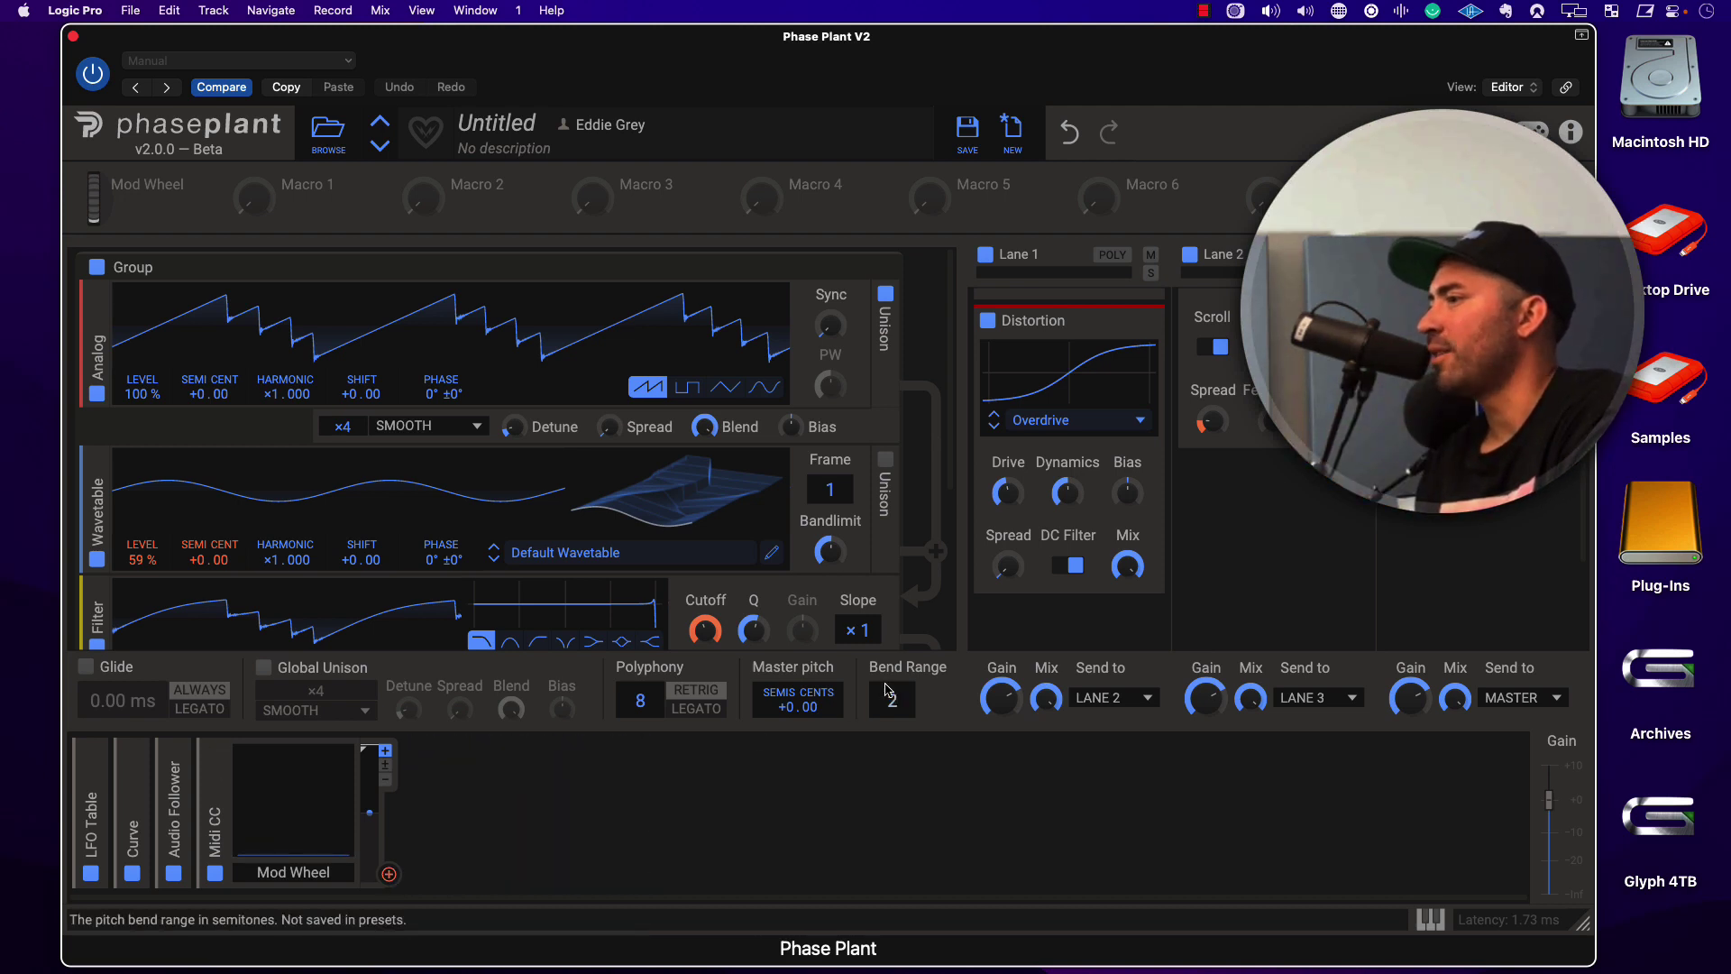
left_click(389, 874)
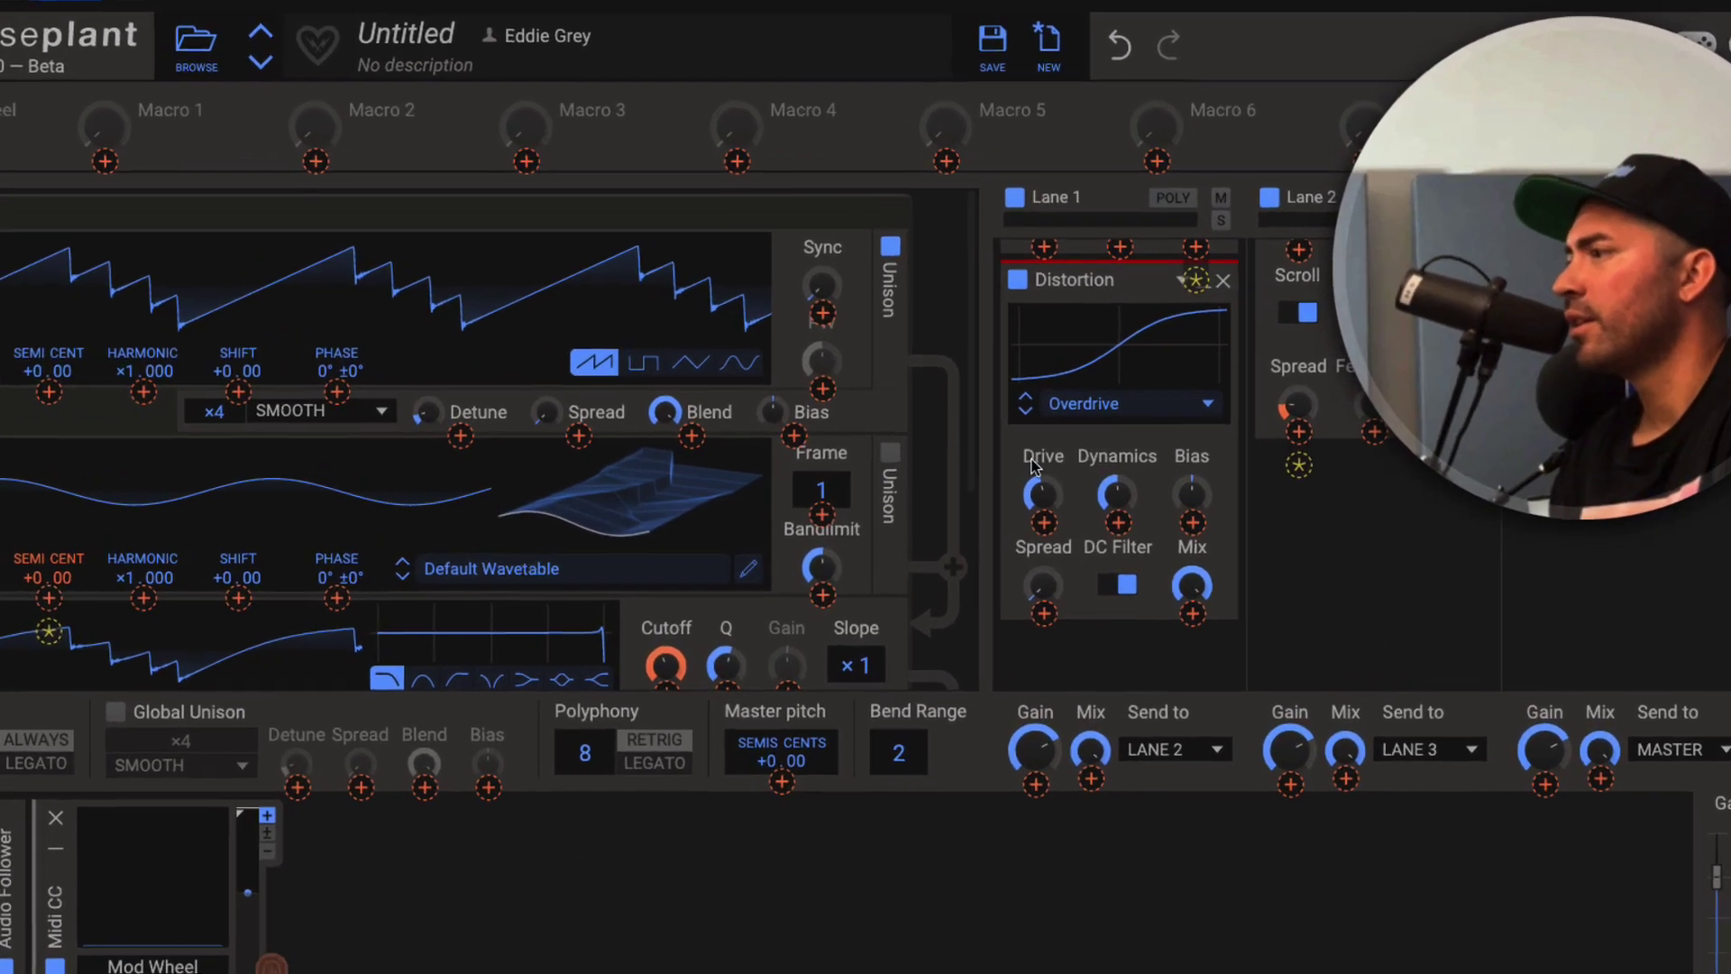
- Route the Mod Wheel modulator to Distortion Drive and set its modulation depth
left_click_drag(345, 912, 1077, 462)
left_click_drag(1221, 500, 1226, 568)
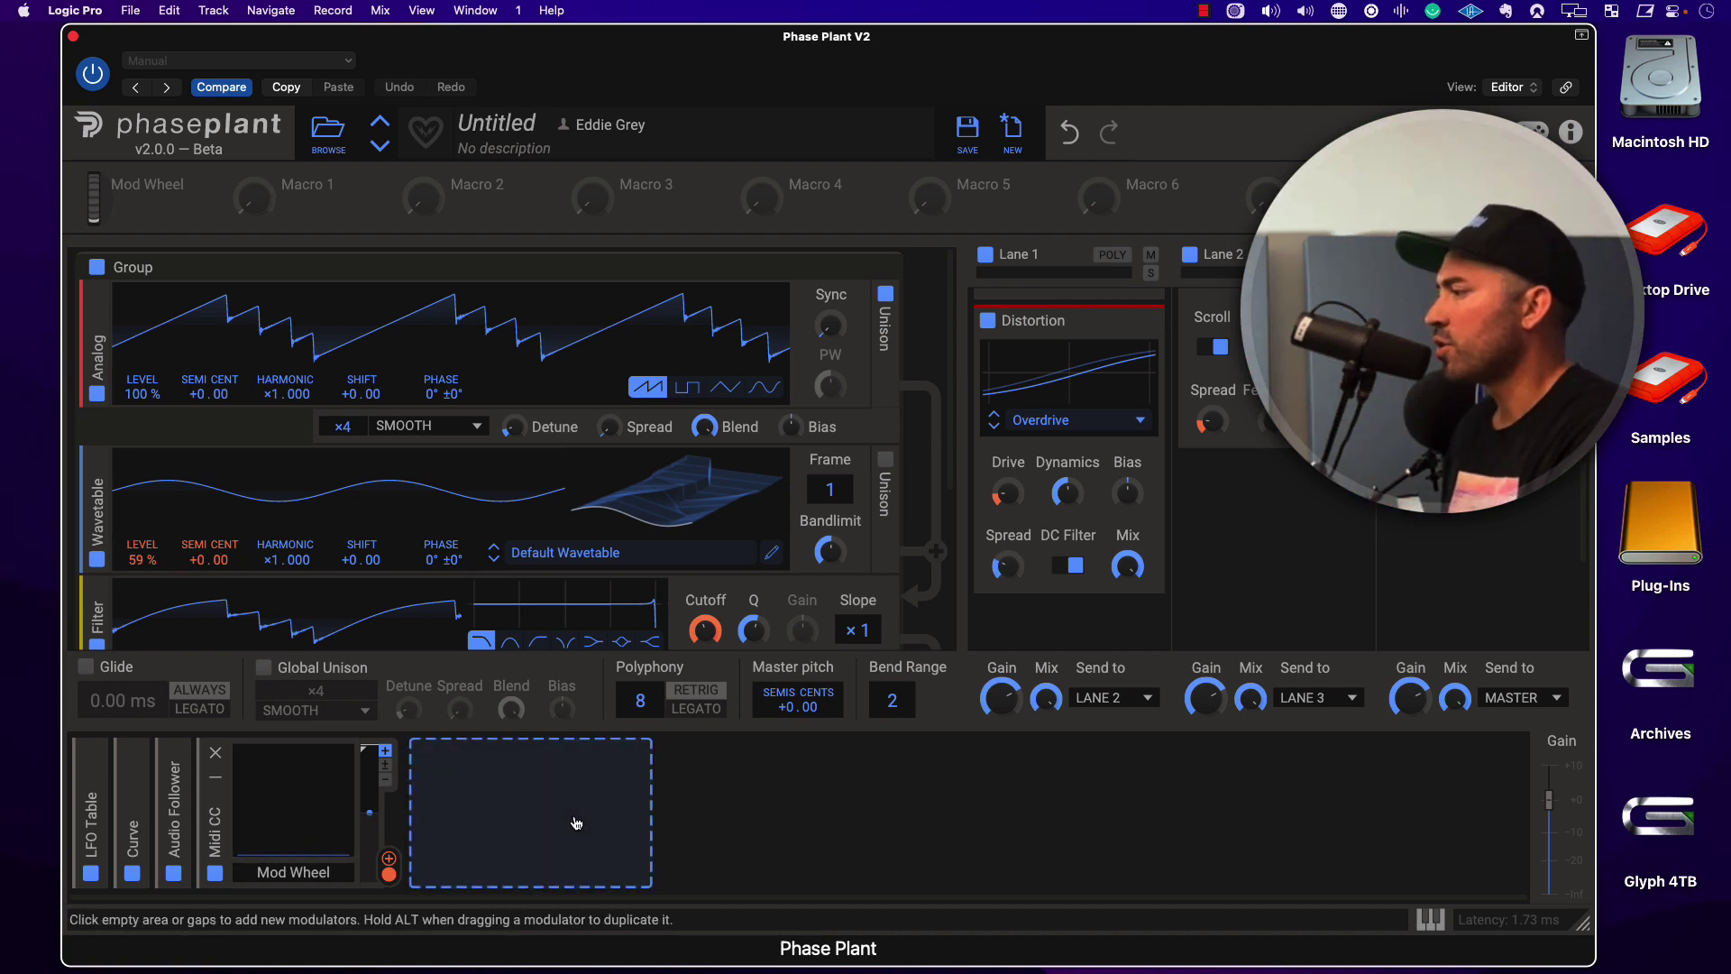
- Add a MIDI Note Gate modulator in the empty slot beside the Mod Wheel
left_click(576, 823)
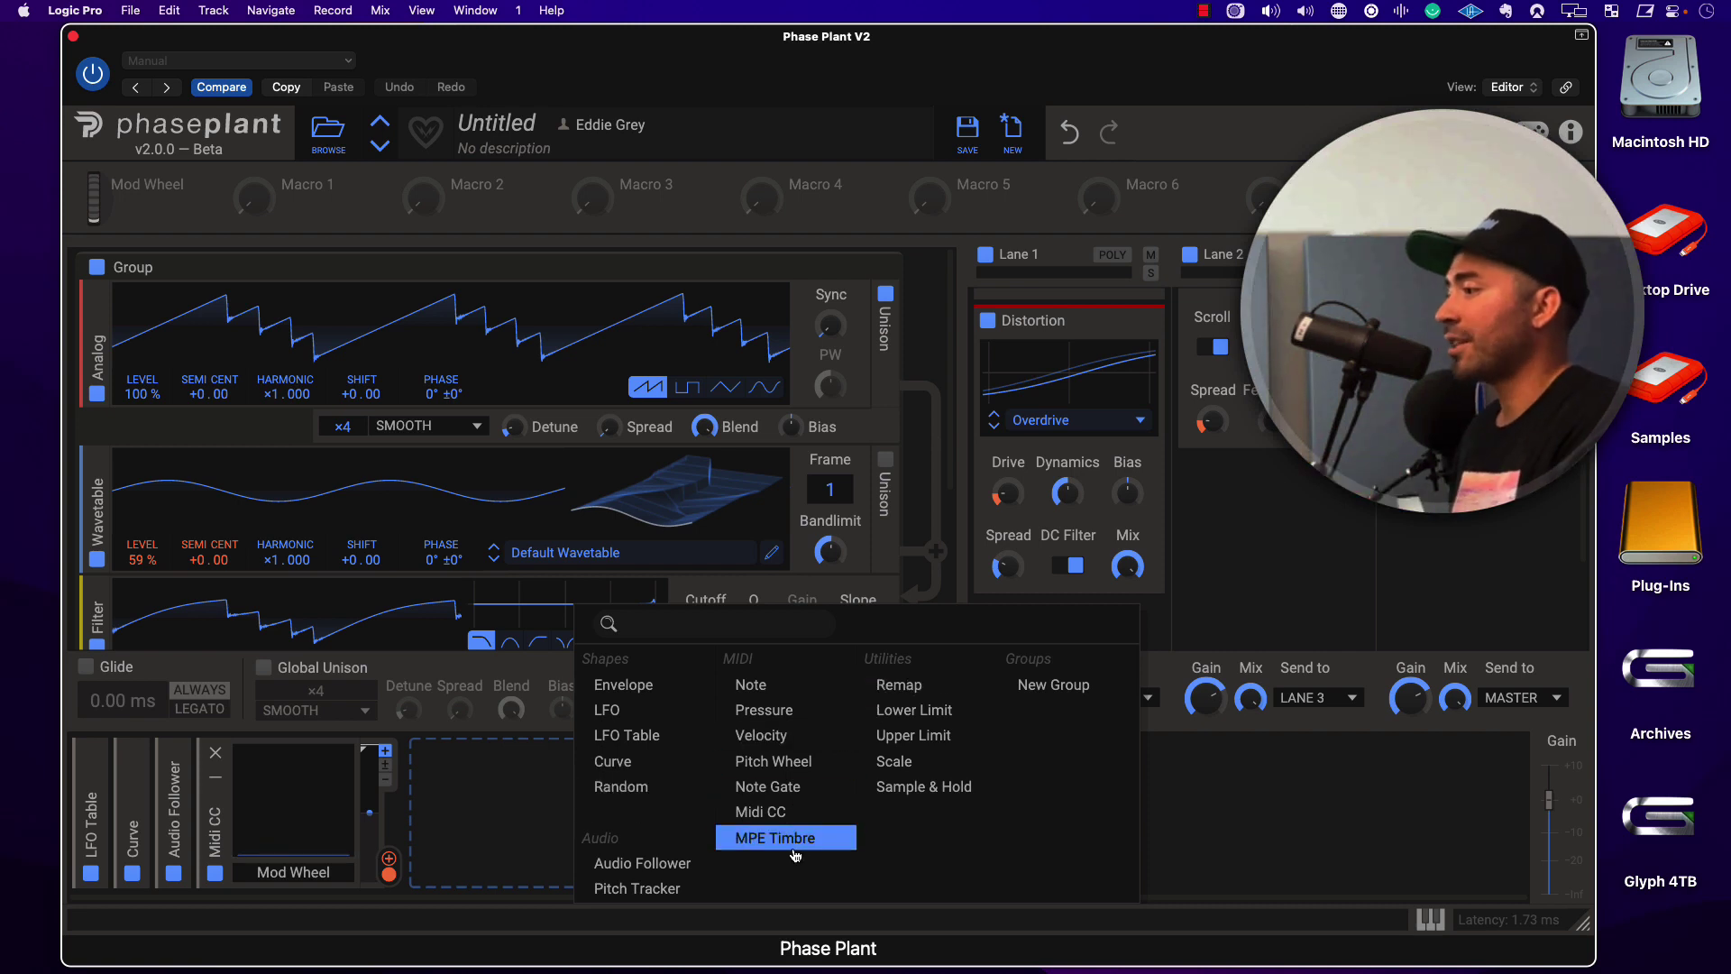
left_click(767, 786)
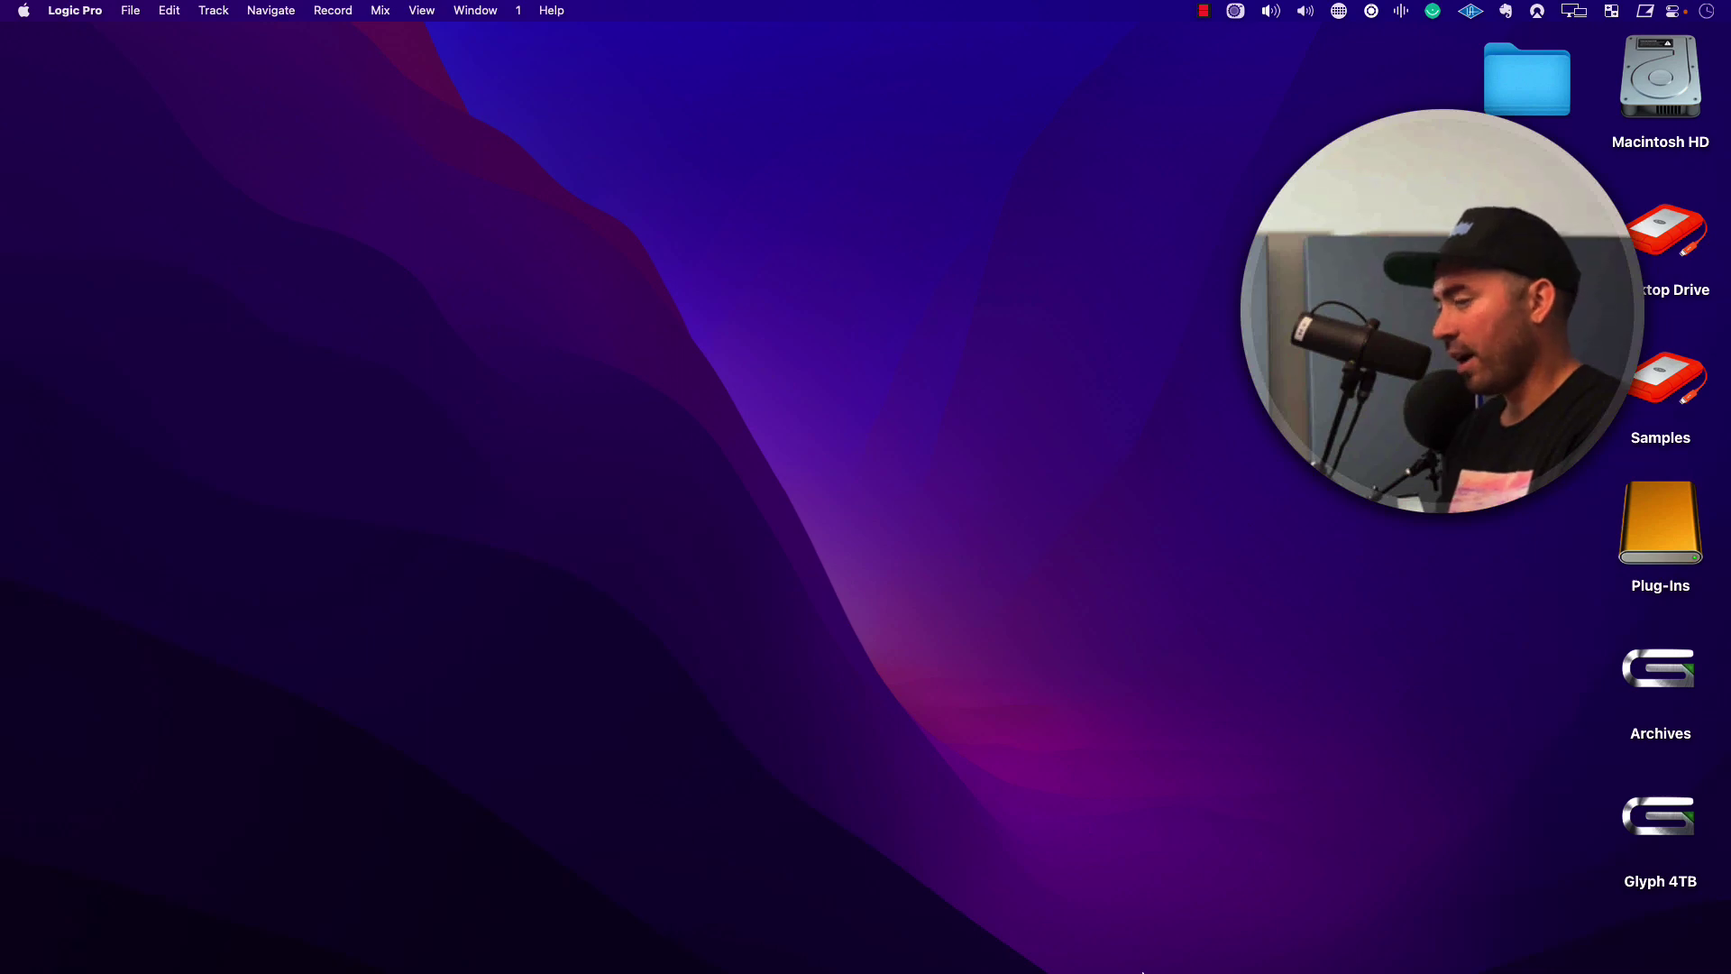
- In Logic's Piano Roll, select all 13 notes of the Phase Plant V2 region and shorten them
left_click(1663, 915)
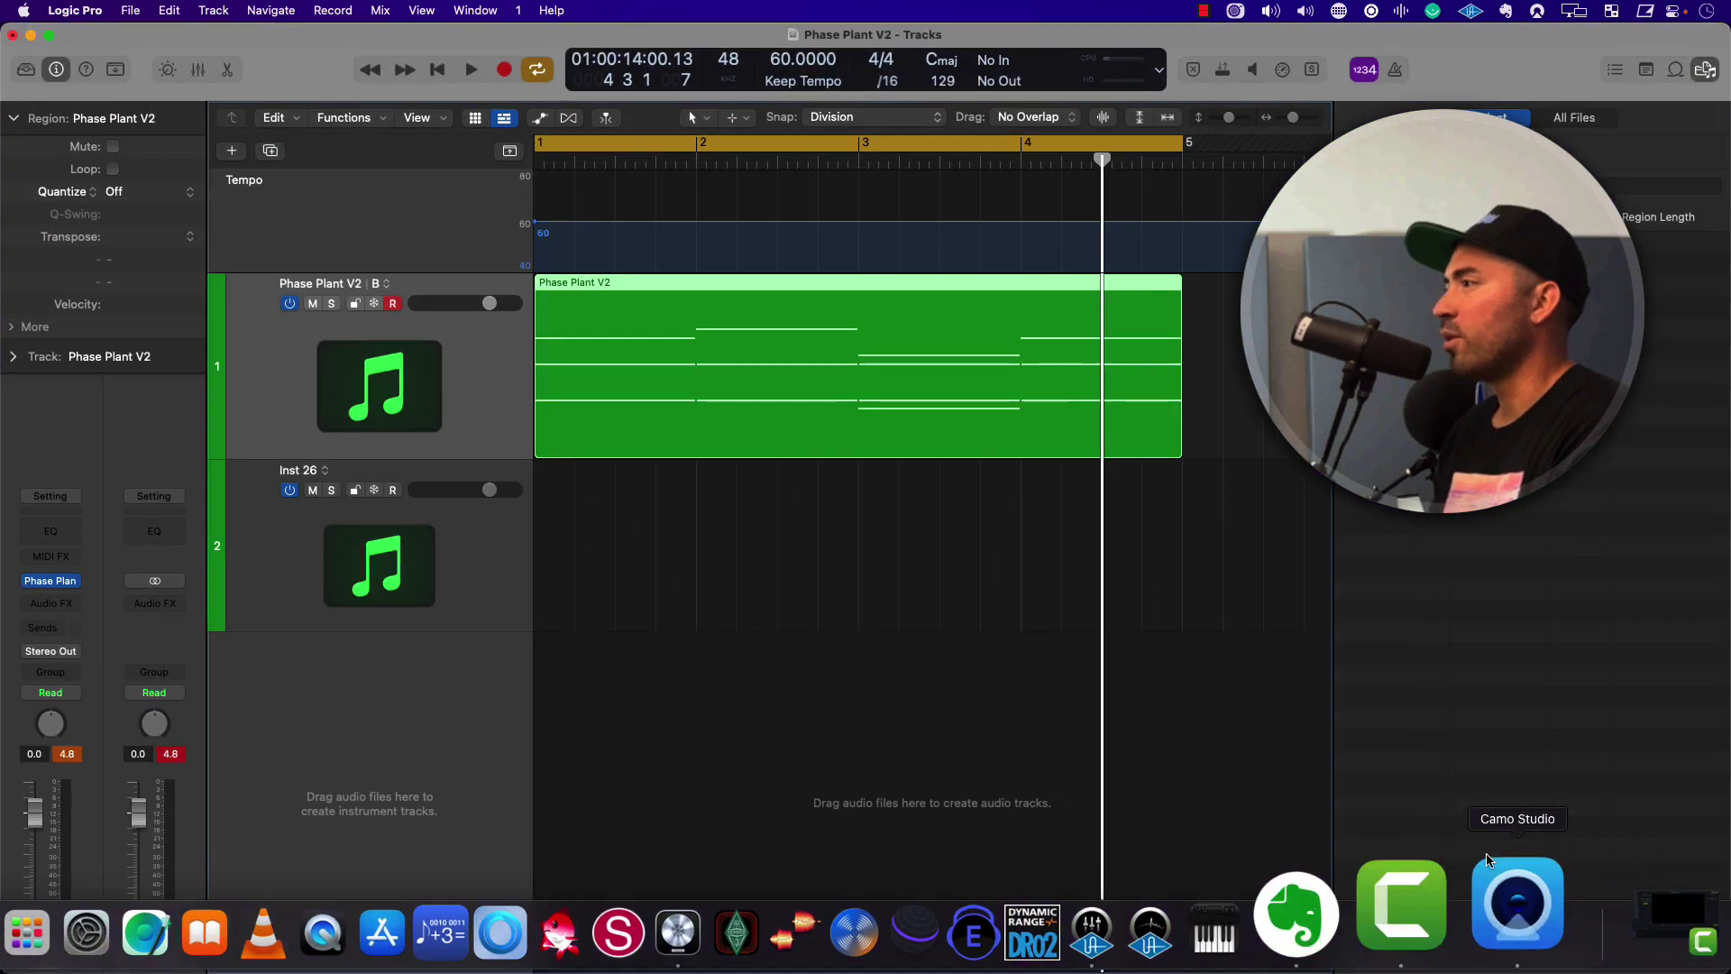
double_click(799, 419)
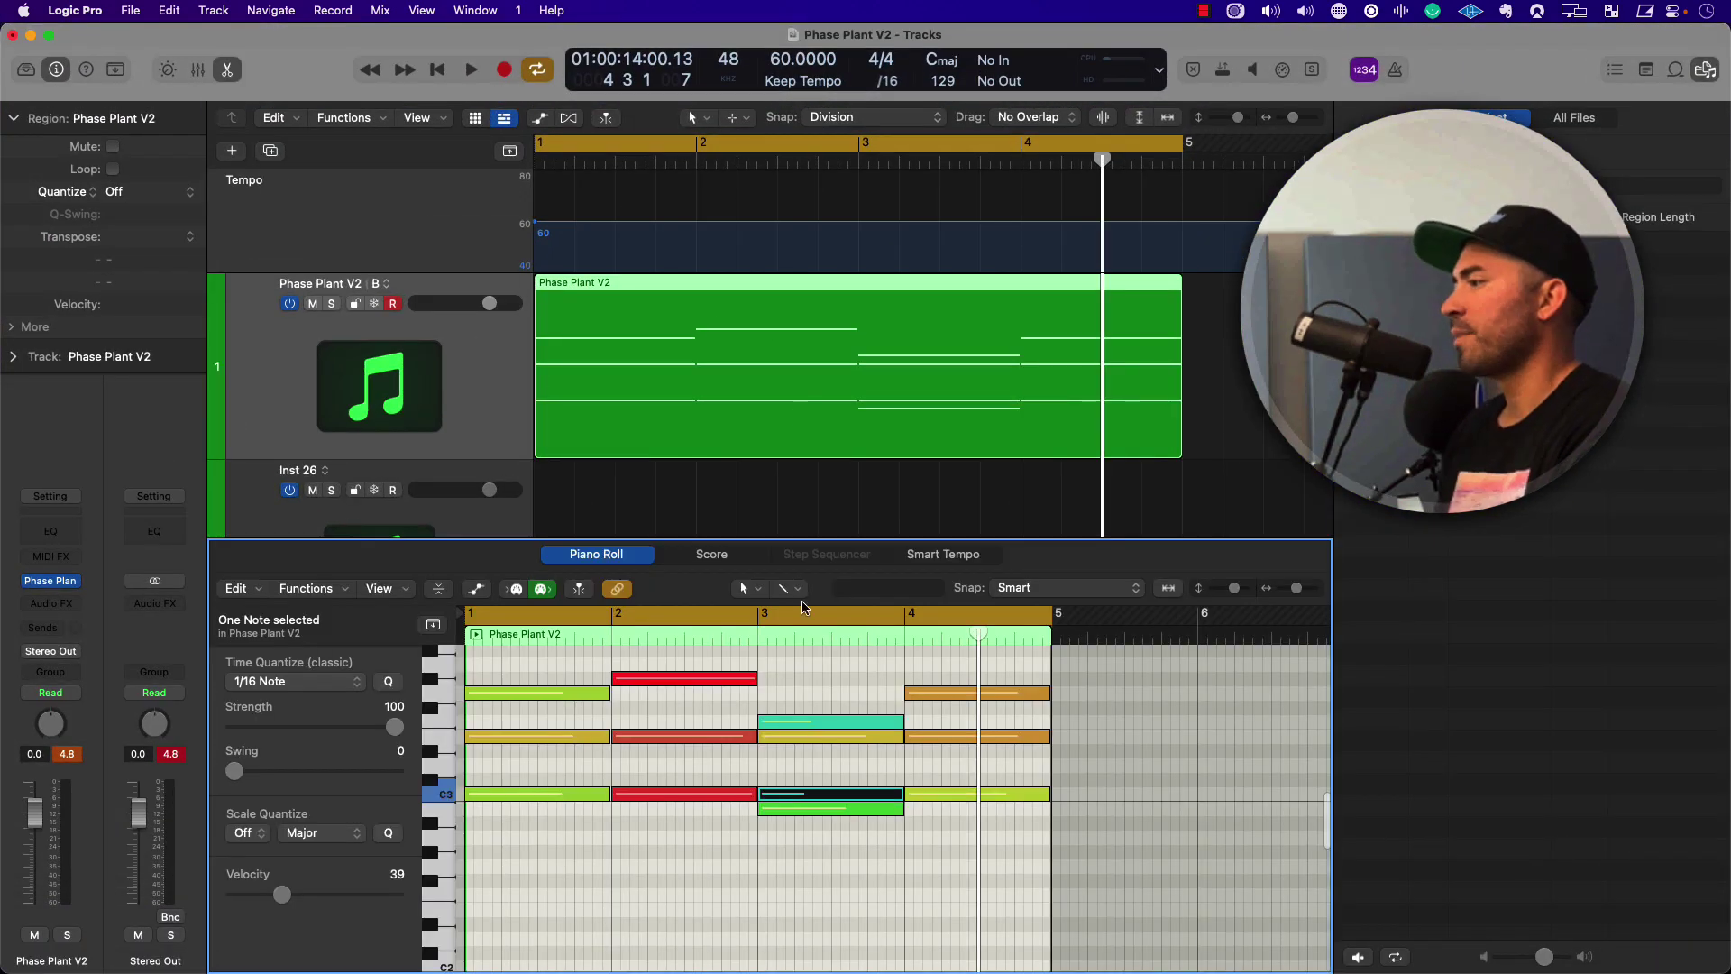
left_click_drag(1158, 915, 548, 621)
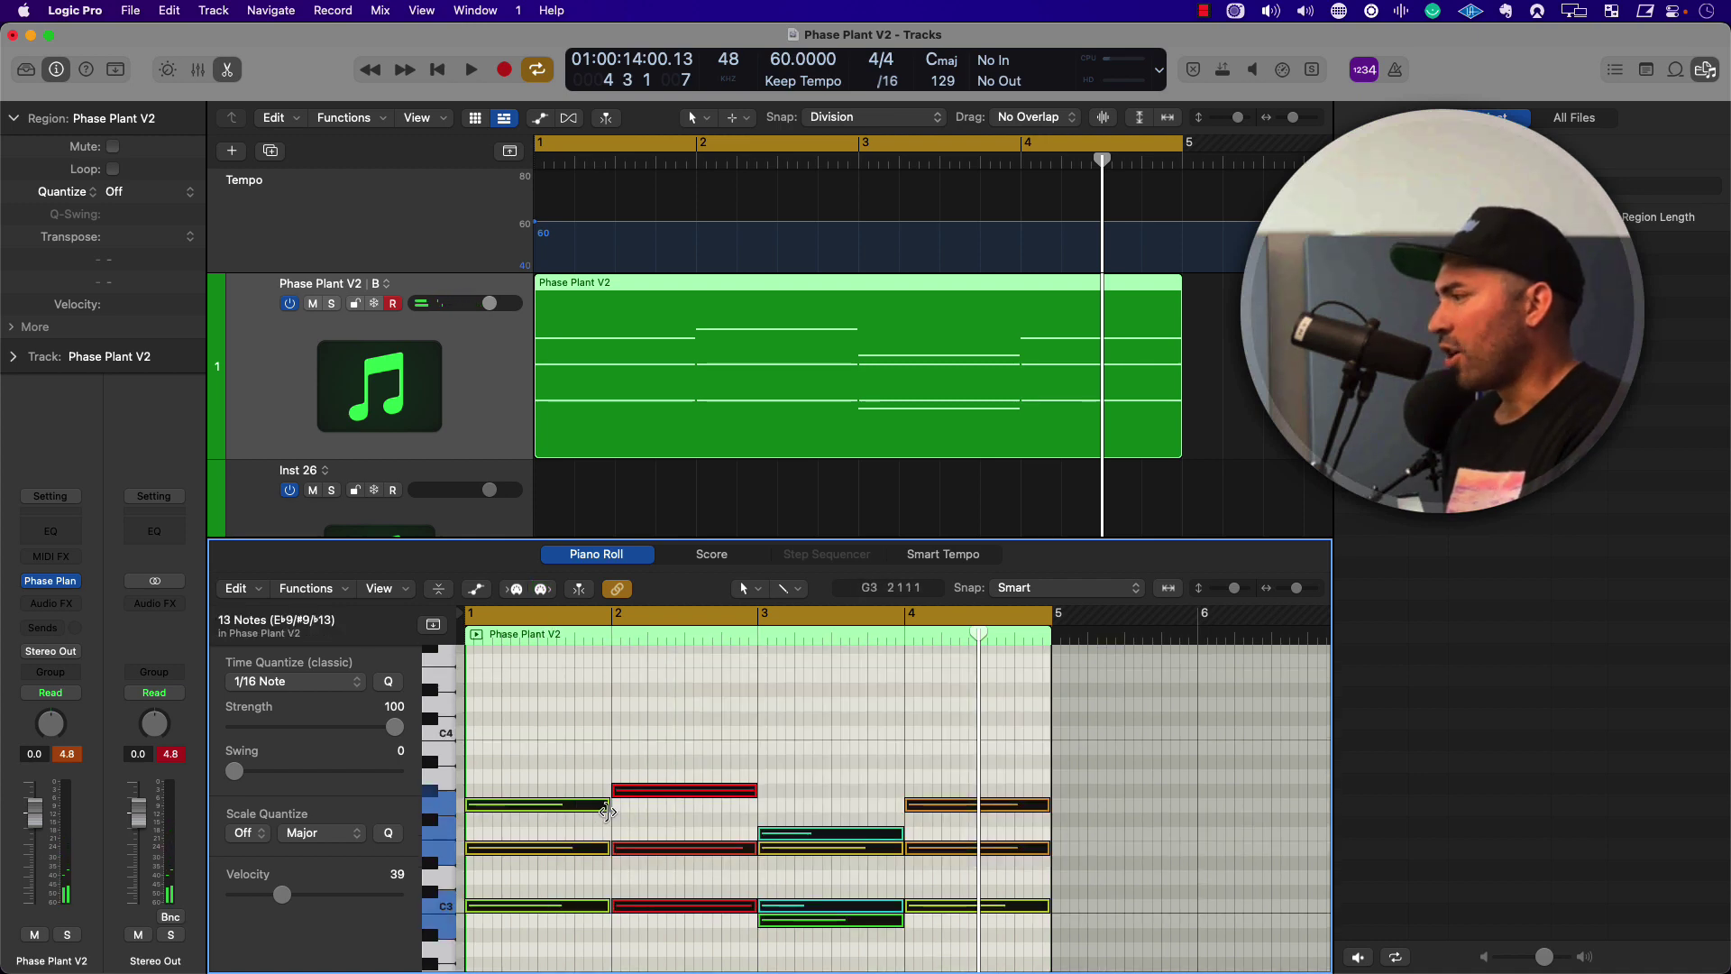
left_click_drag(608, 809, 576, 829)
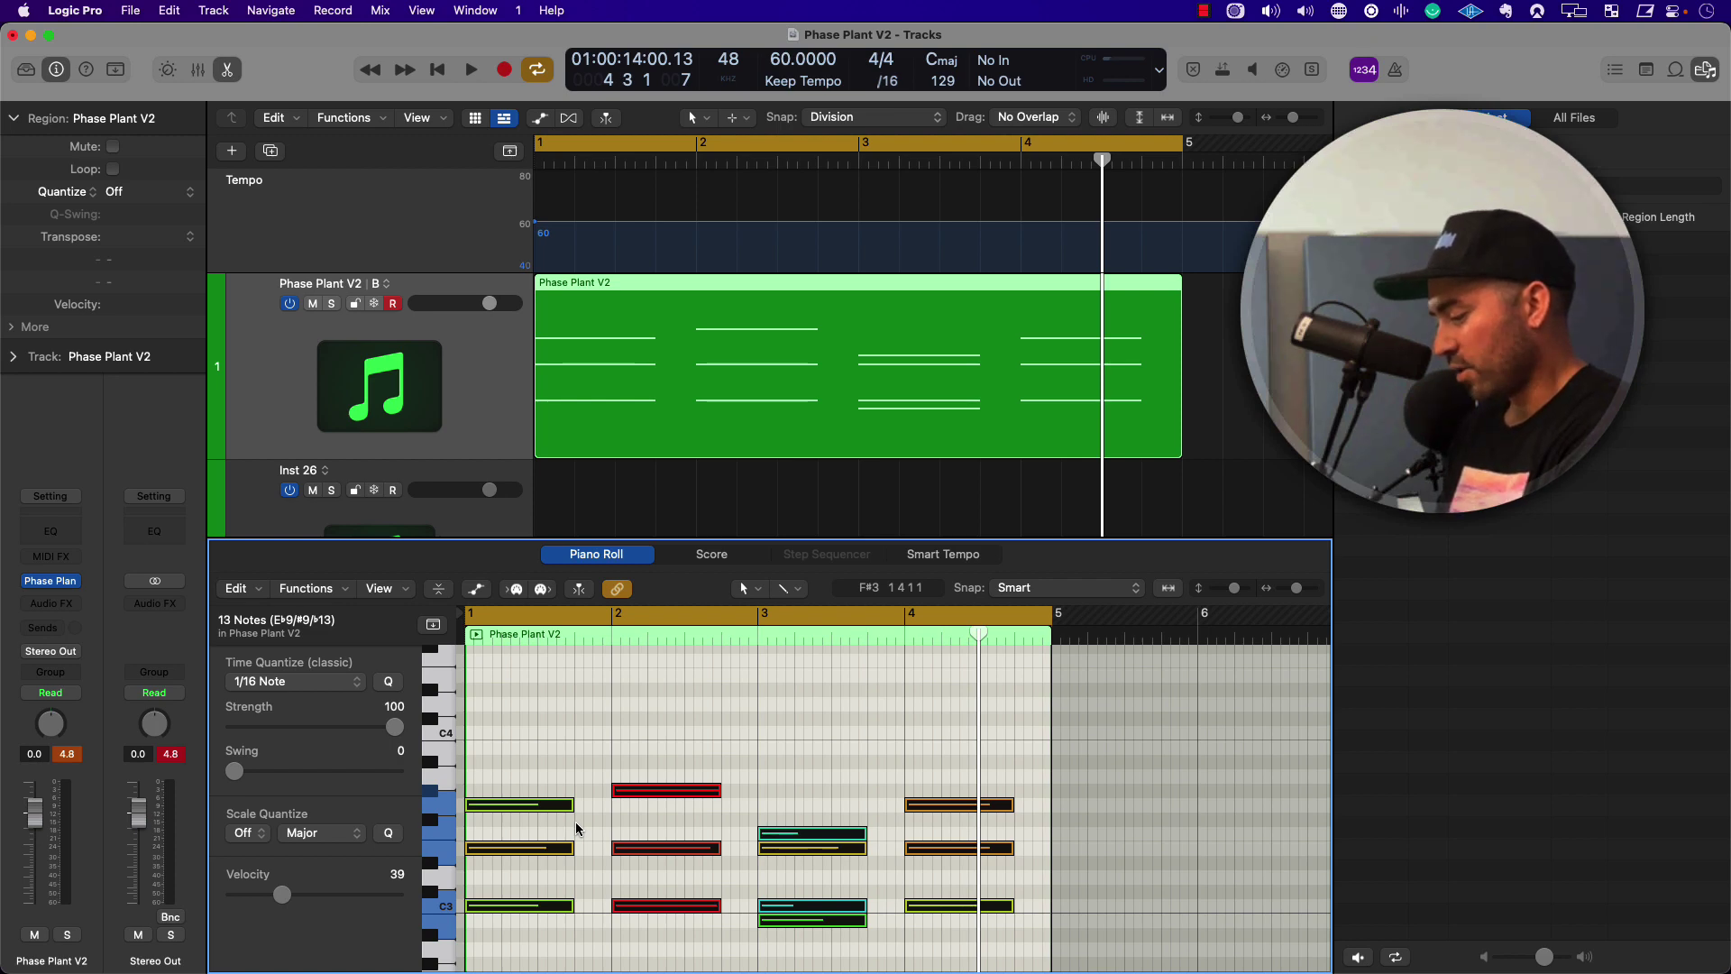
- Reopen Phase Plant, raise master gain about 1.38 dB, and toggle Note Gate off and on
key("v")
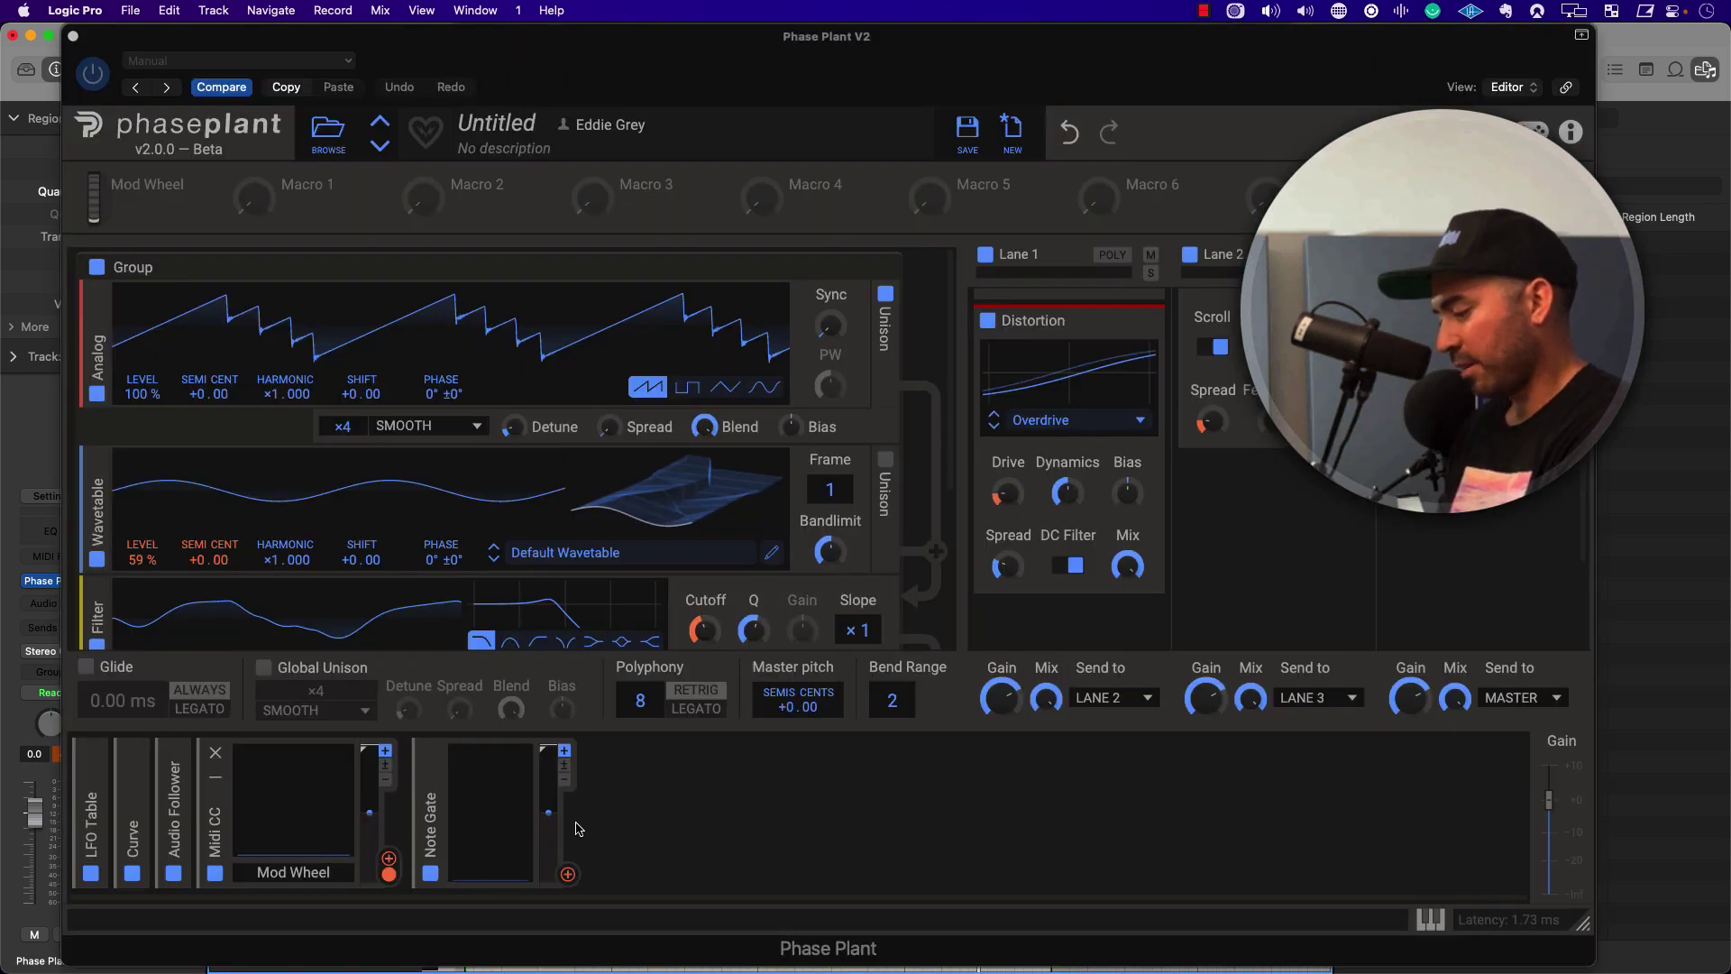
key("super+m")
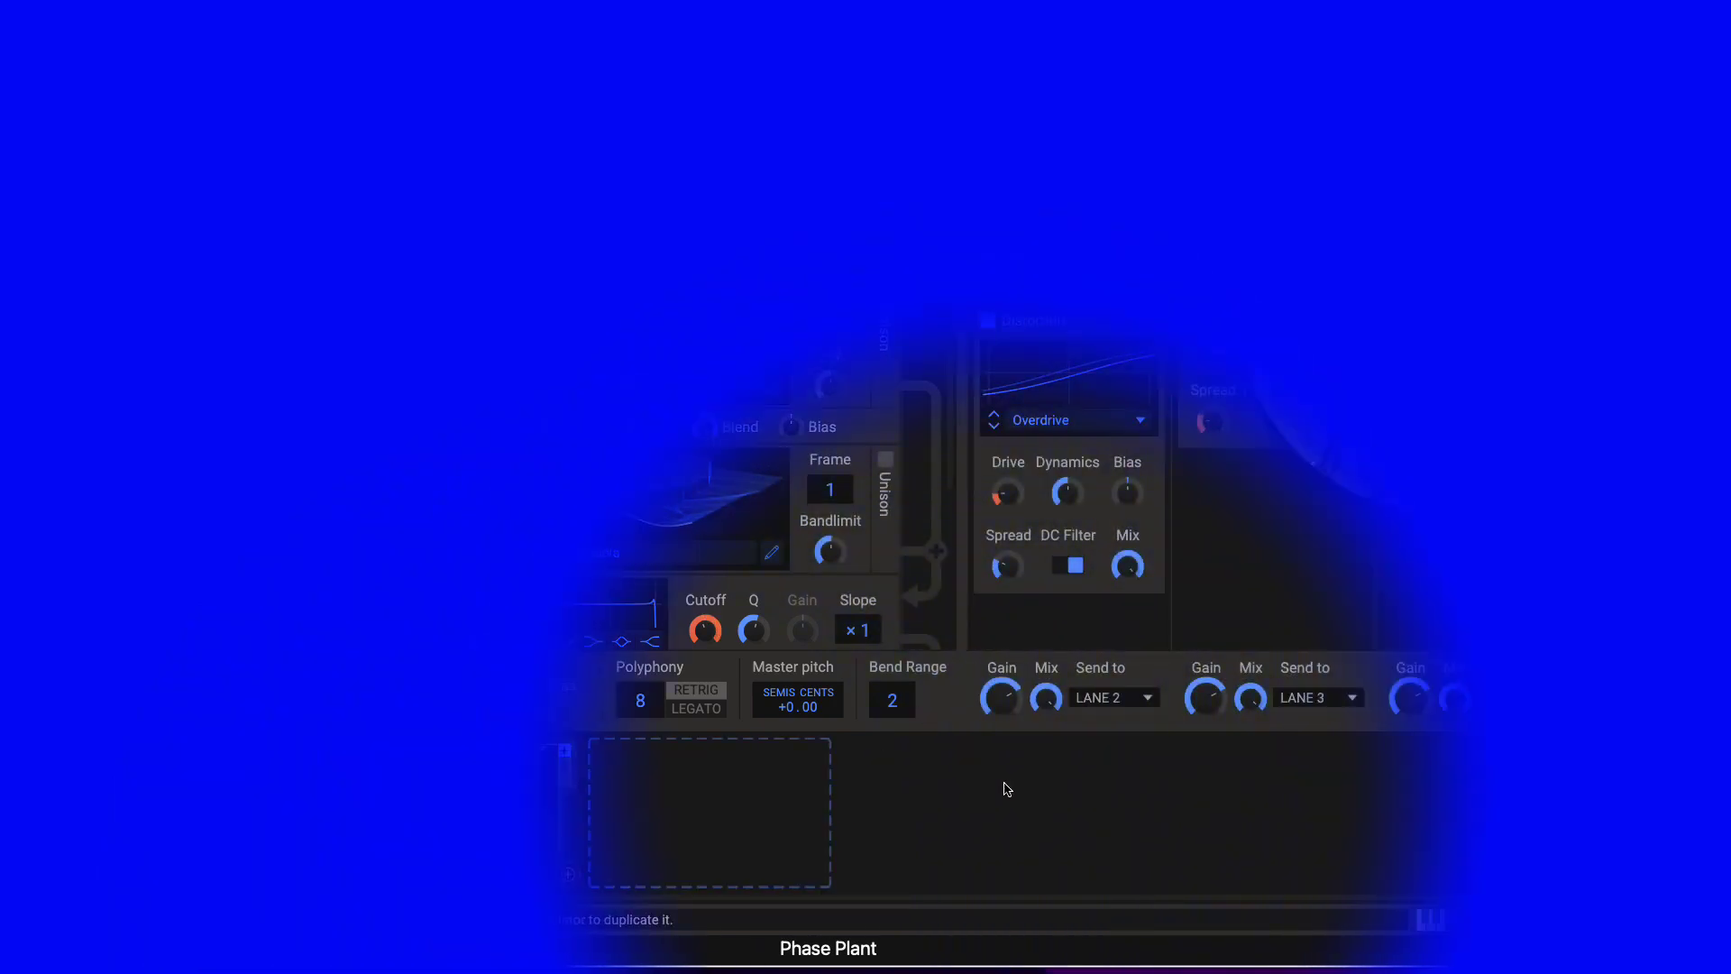
left_click_drag(1549, 809, 1550, 803)
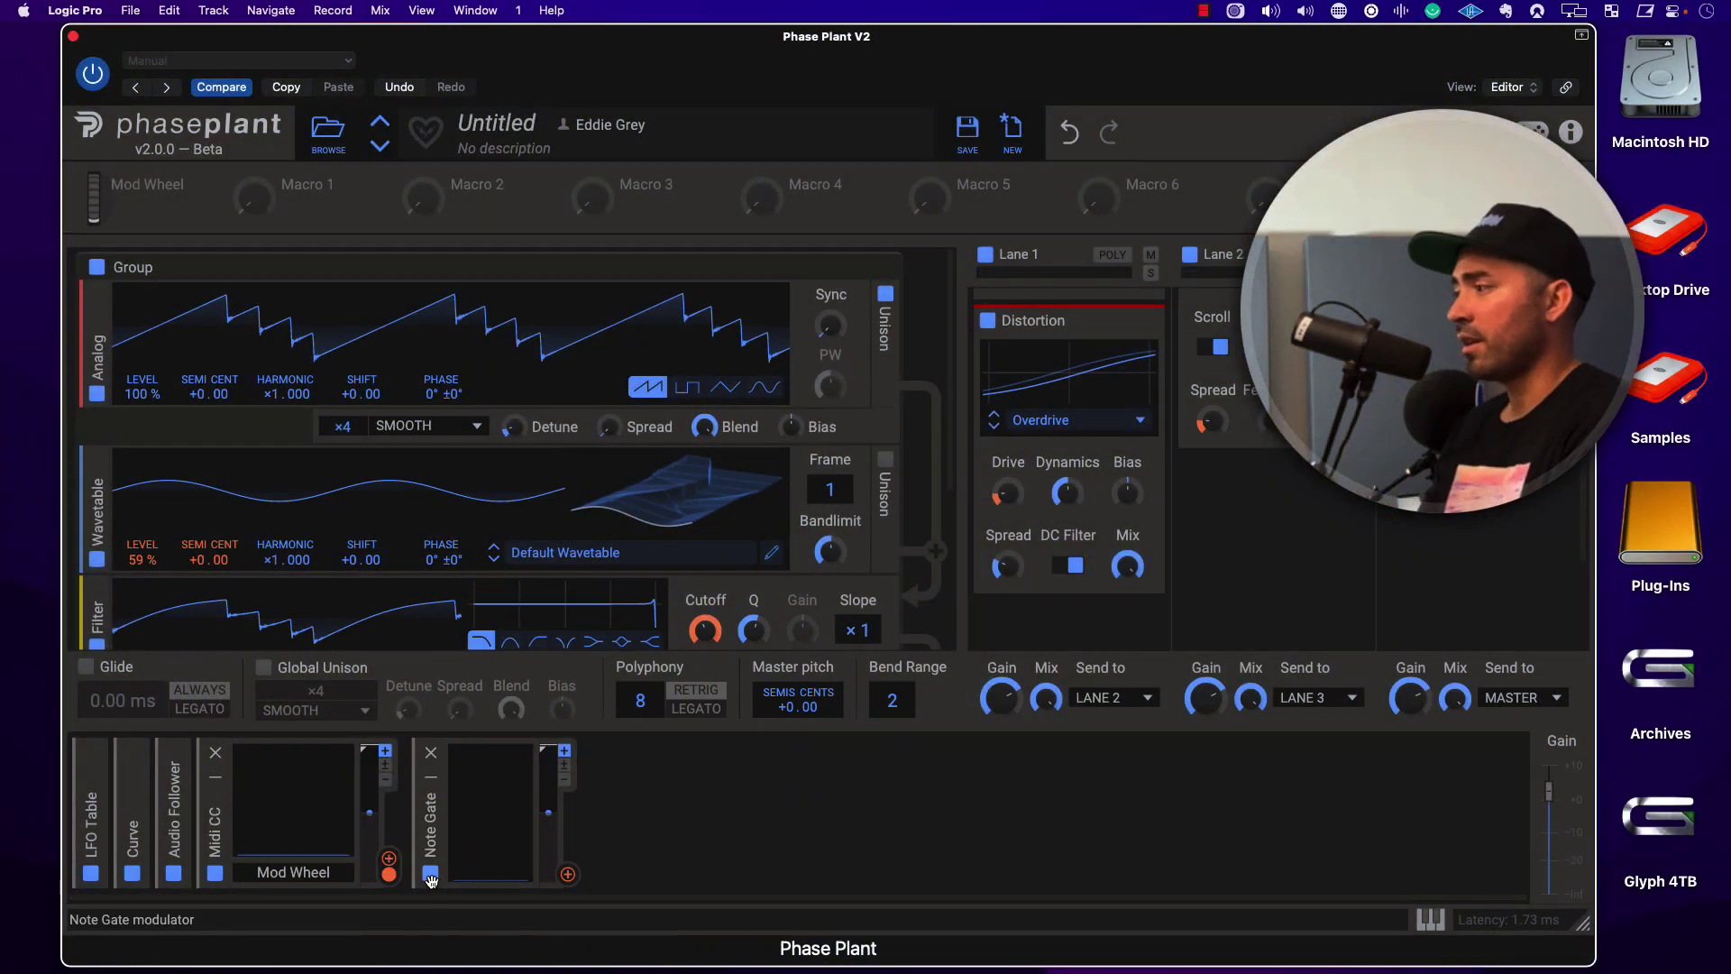
left_click(429, 874)
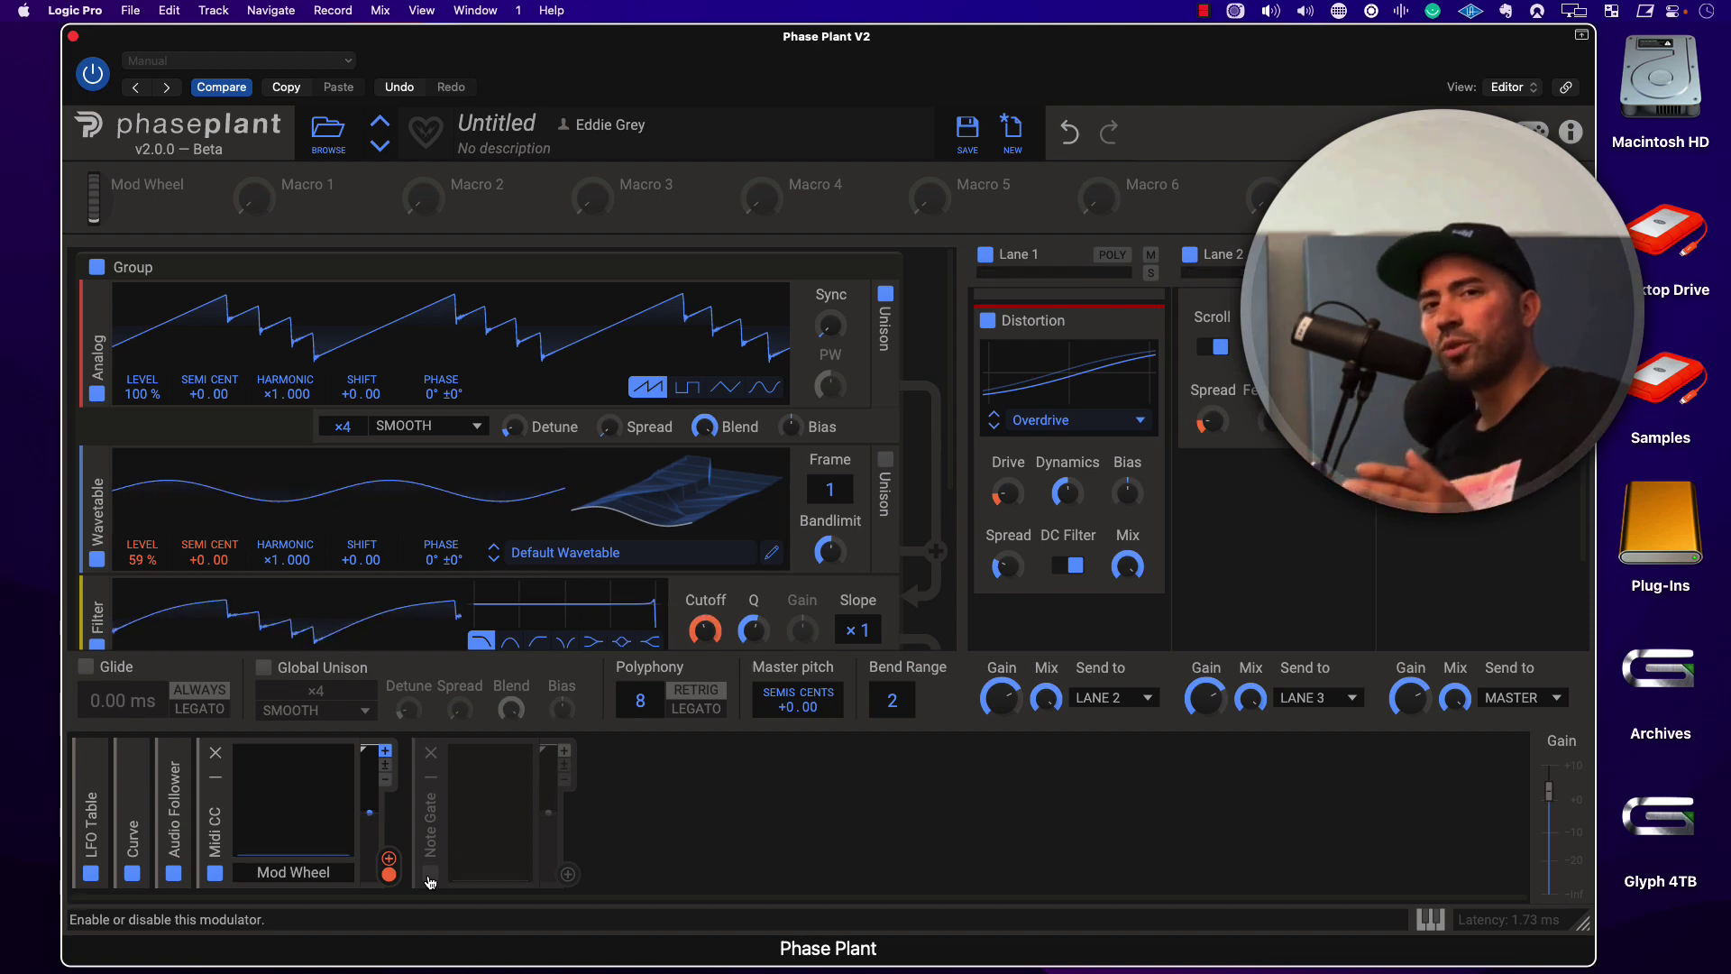
left_click(430, 874)
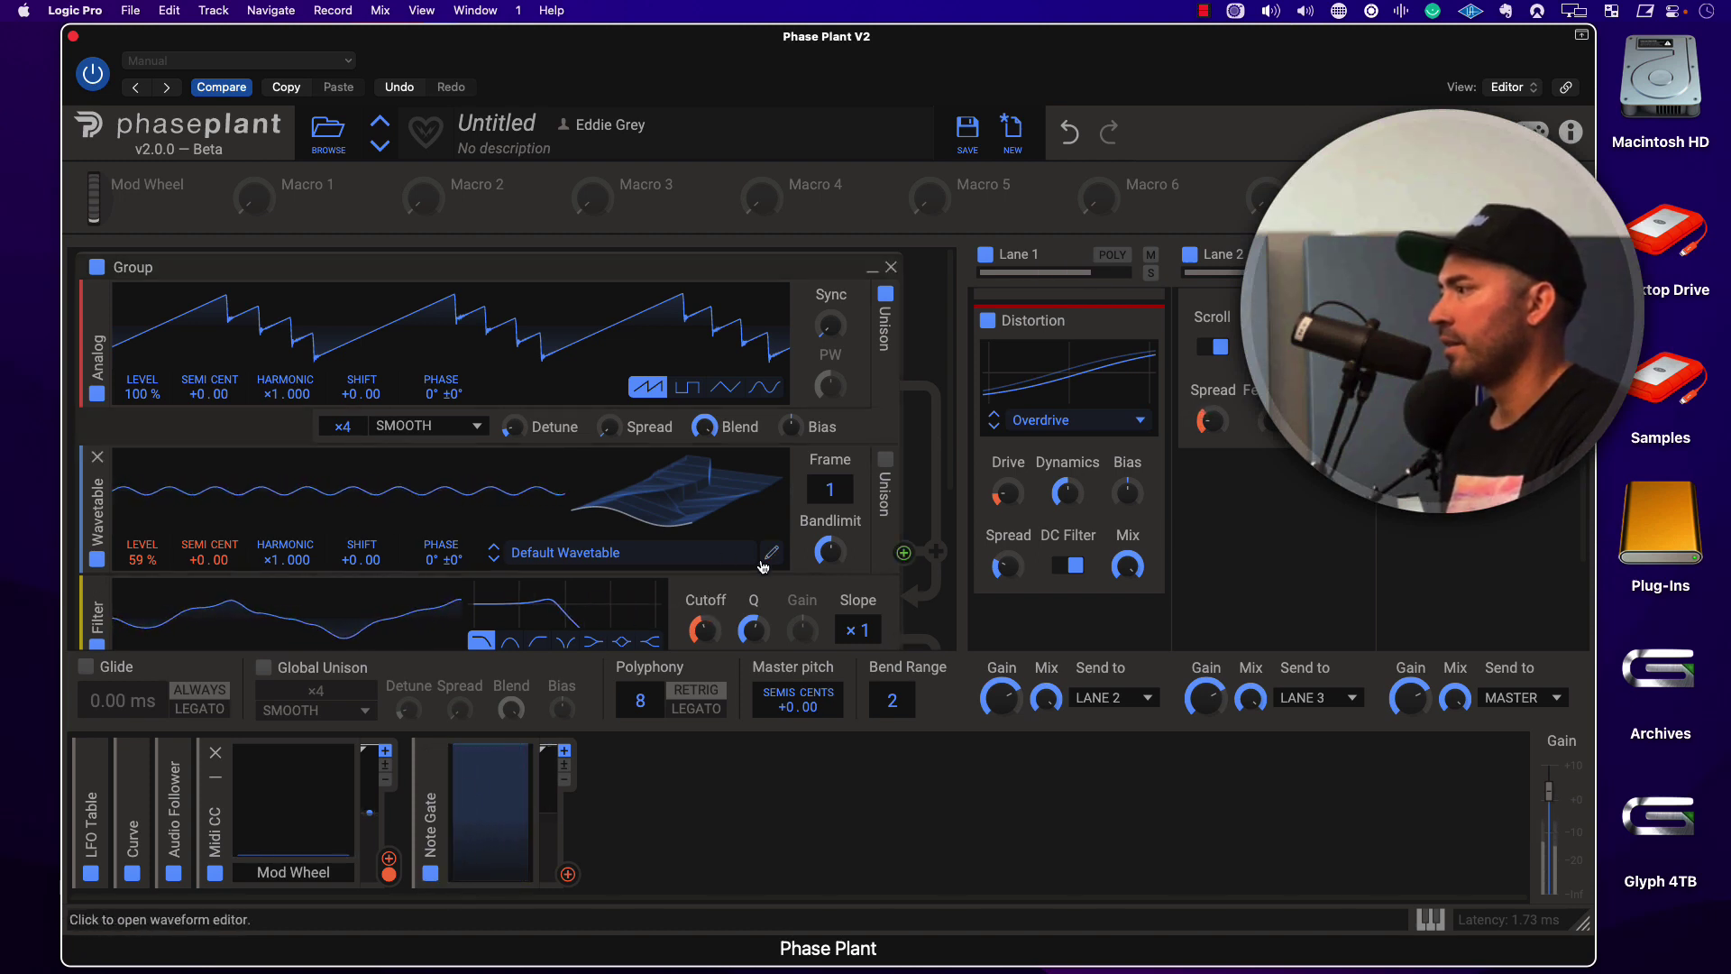
- Add a Delay effect to Lane 2's empty snapin slot
scroll(763, 566, "down", 5)
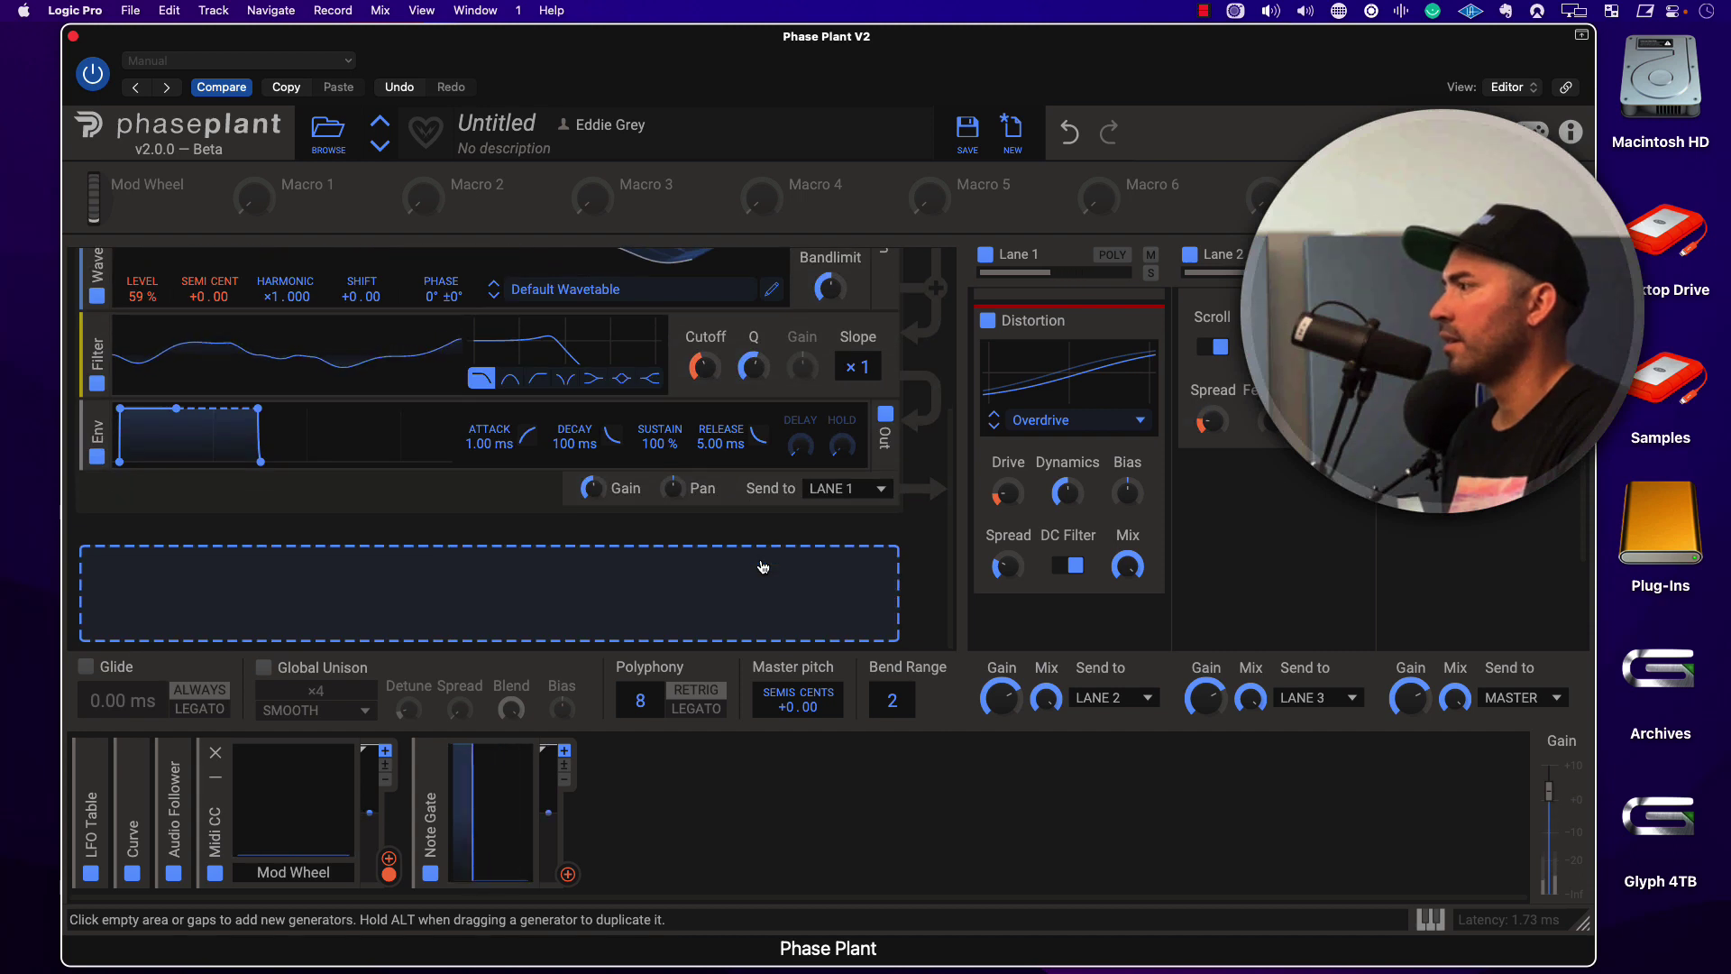
scroll(763, 566, "up", 1)
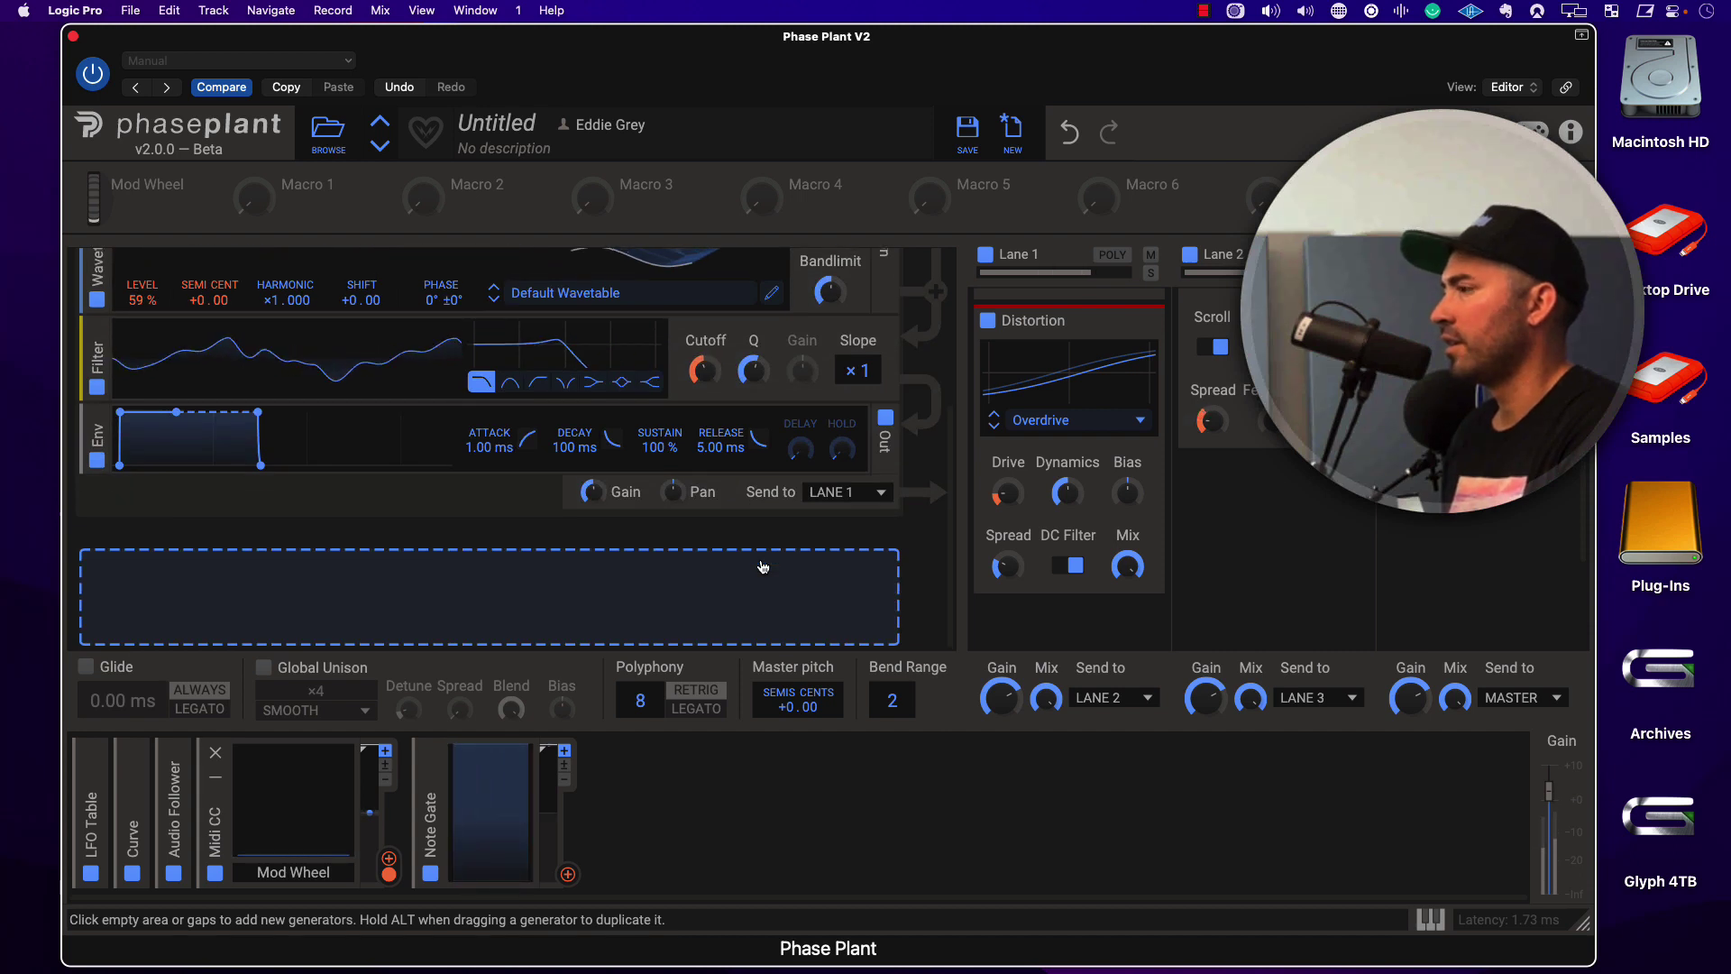
left_click(1238, 569)
left_click(1089, 734)
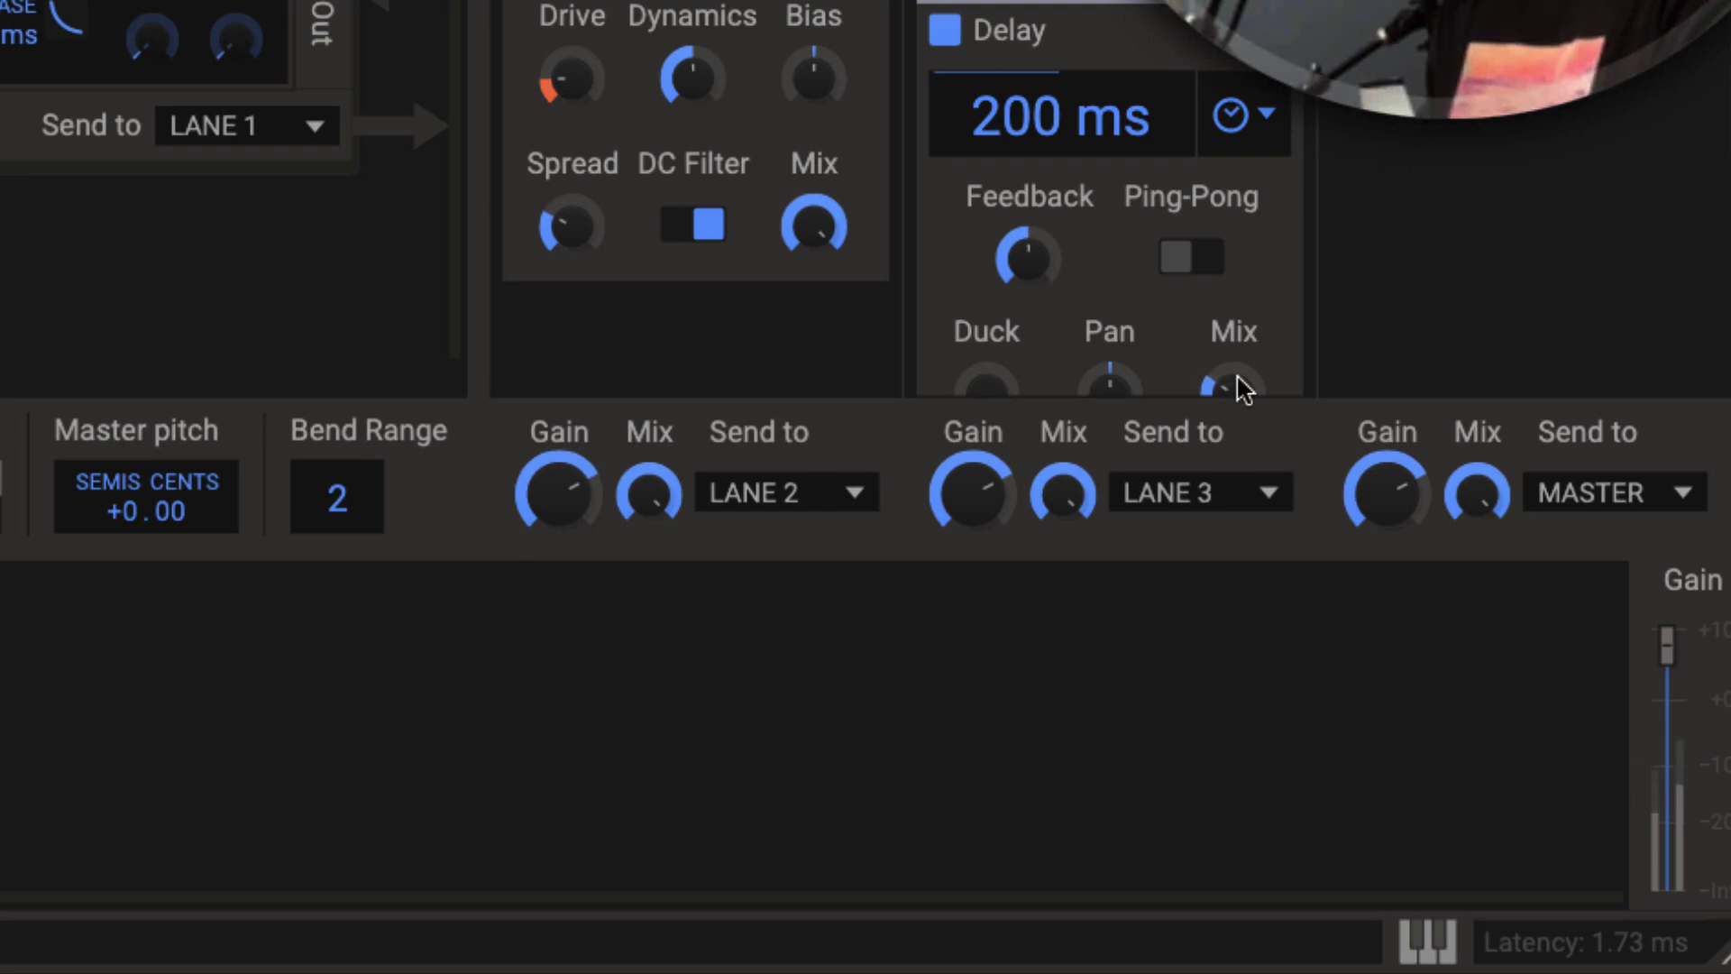
- Turn up the Lane 2 Delay's Duck knob and switch on Ping-Pong
left_click_drag(1015, 387, 1016, 371)
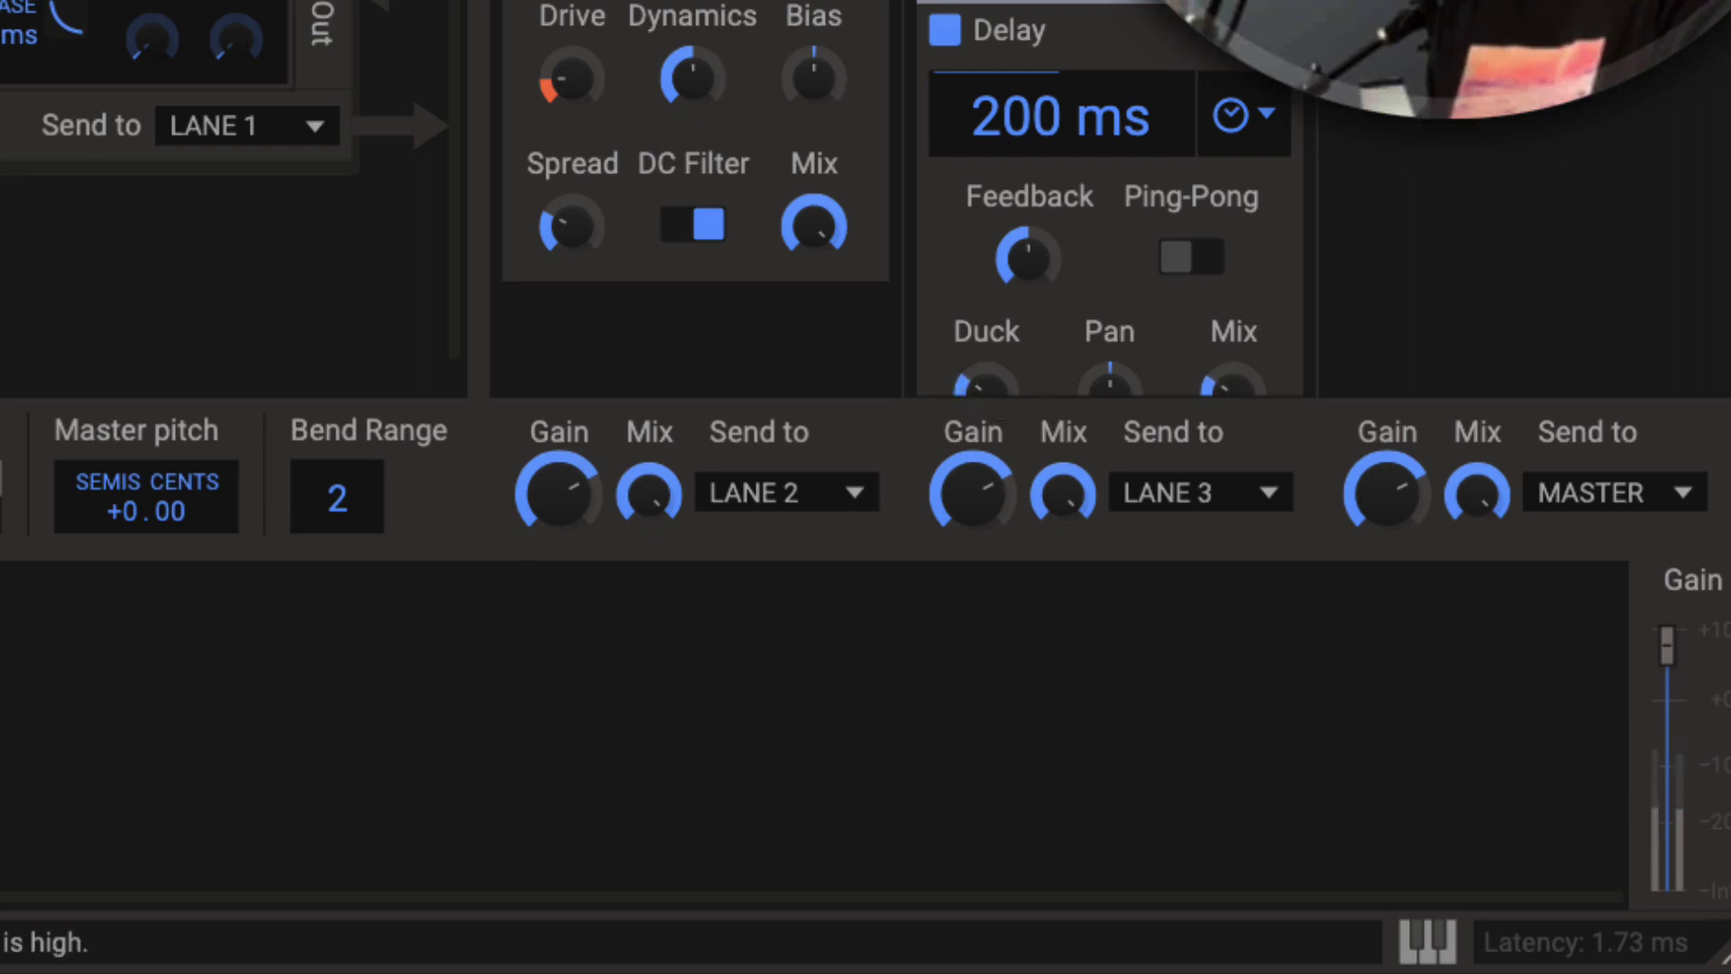
left_click(1026, 262)
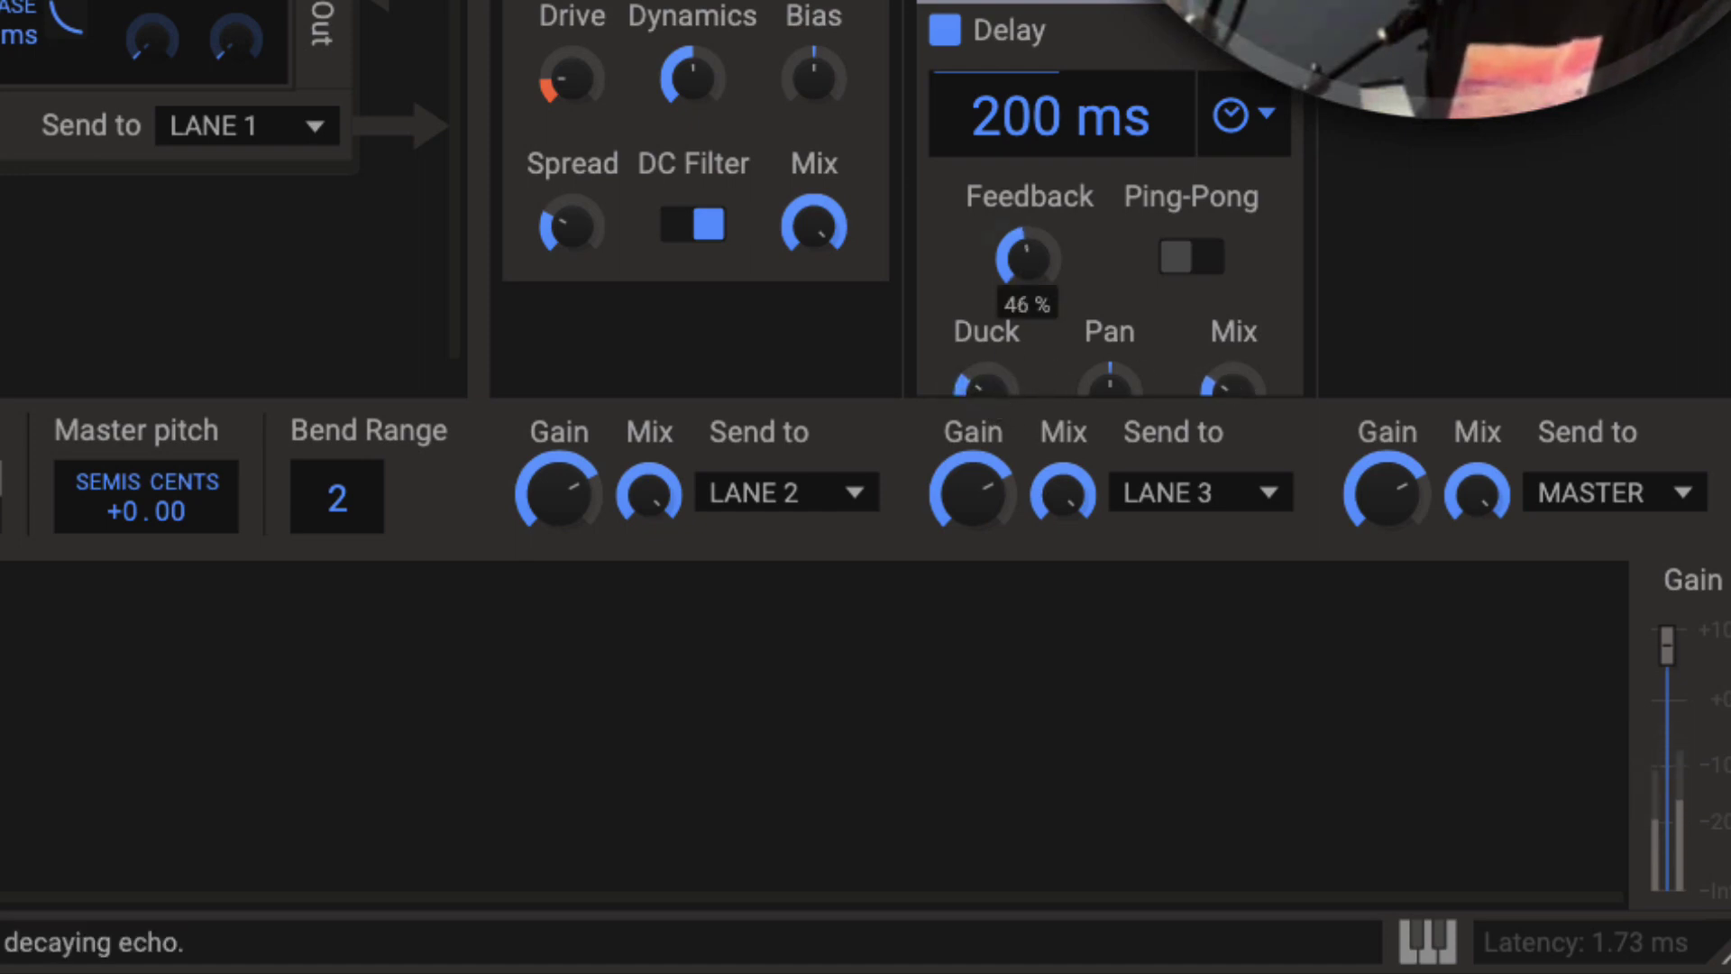
left_click(1171, 263)
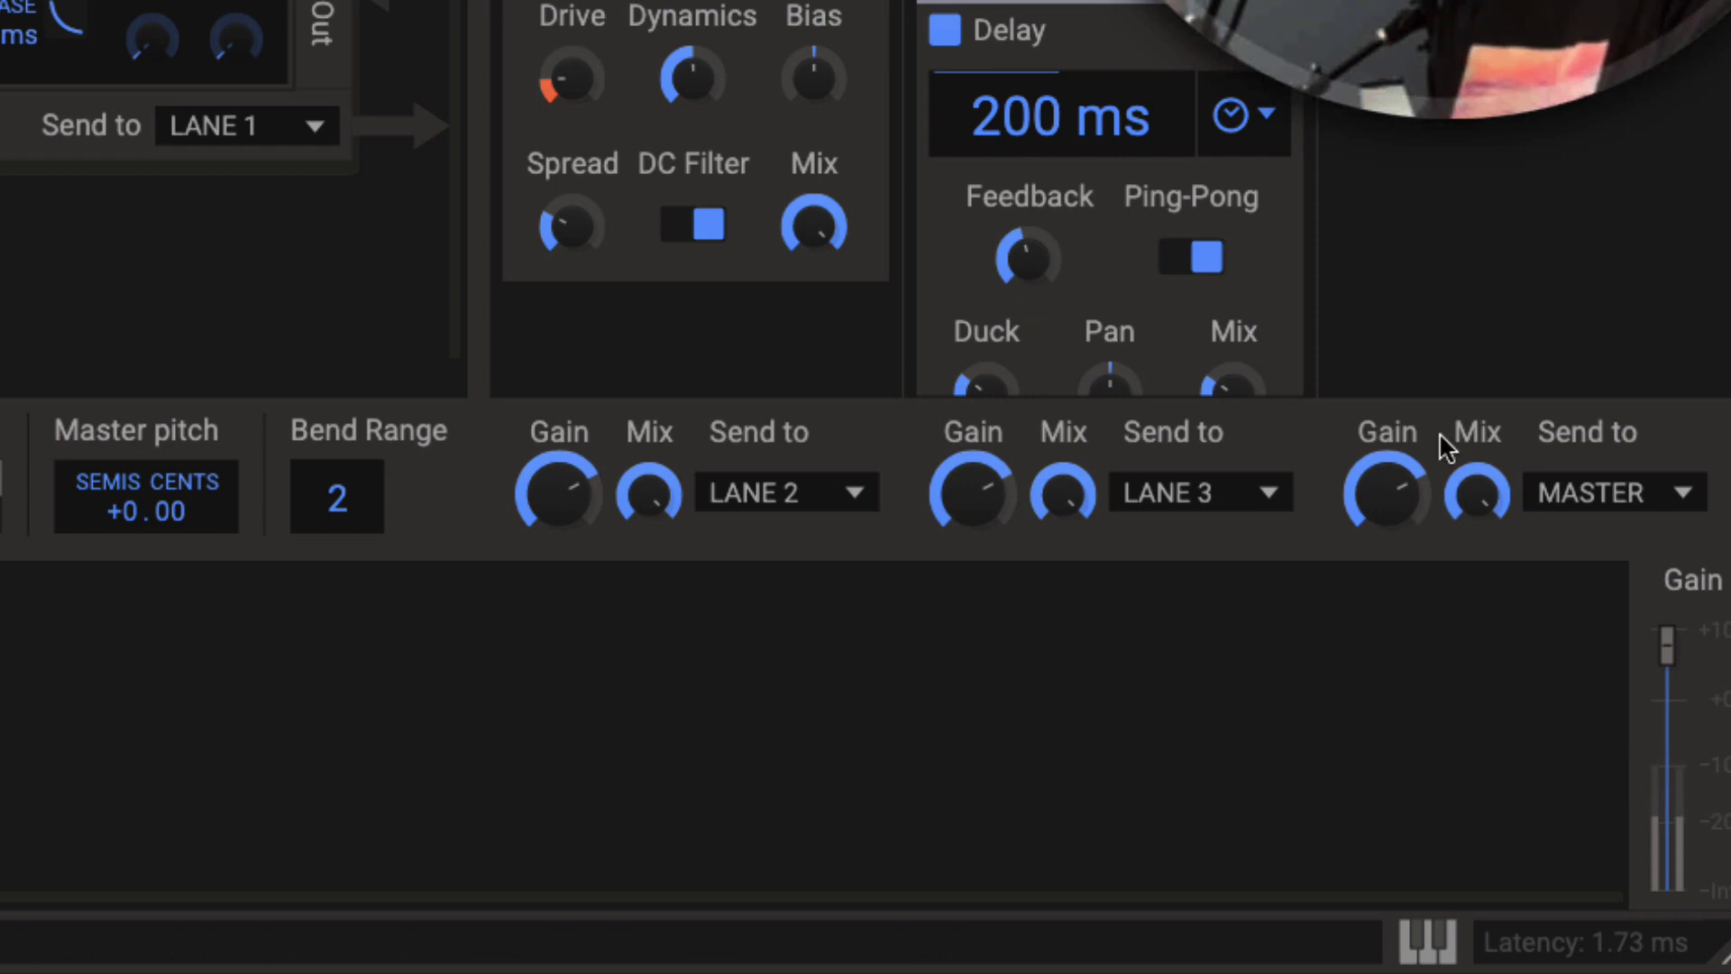